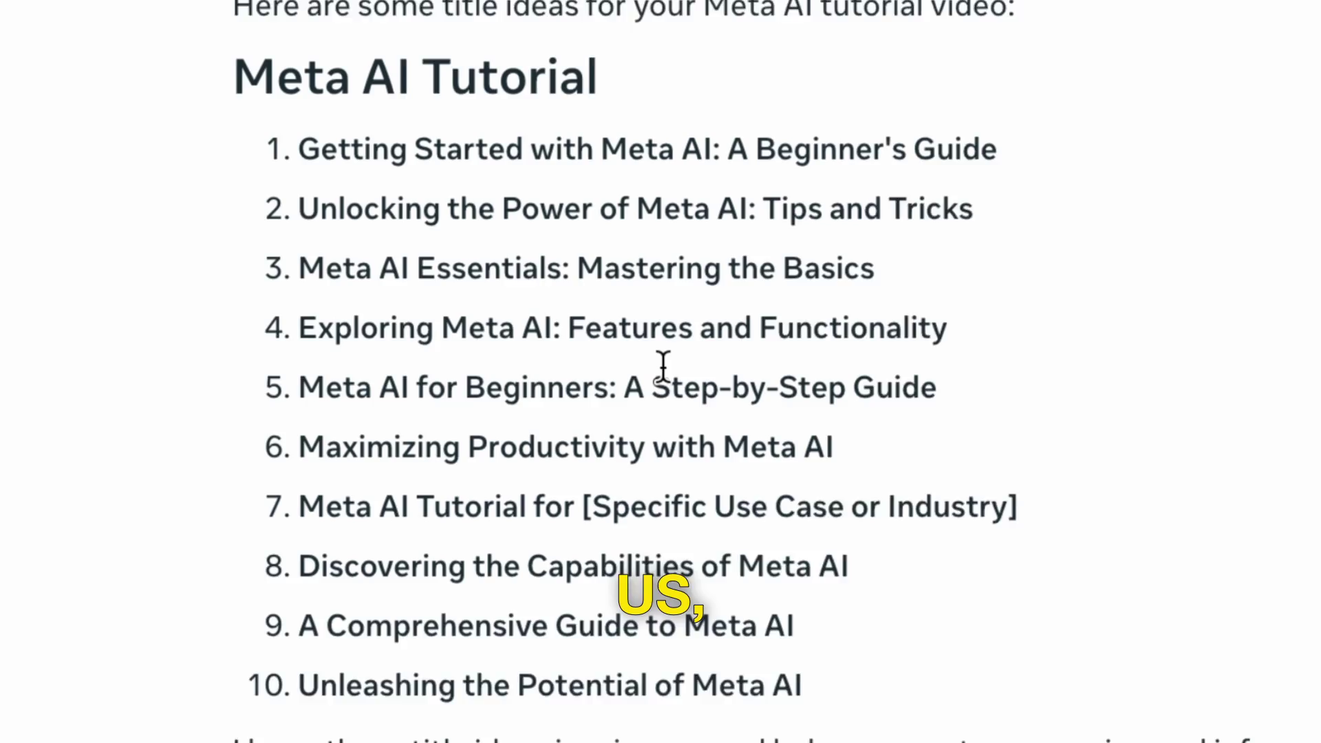
drag(653, 388, 848, 388)
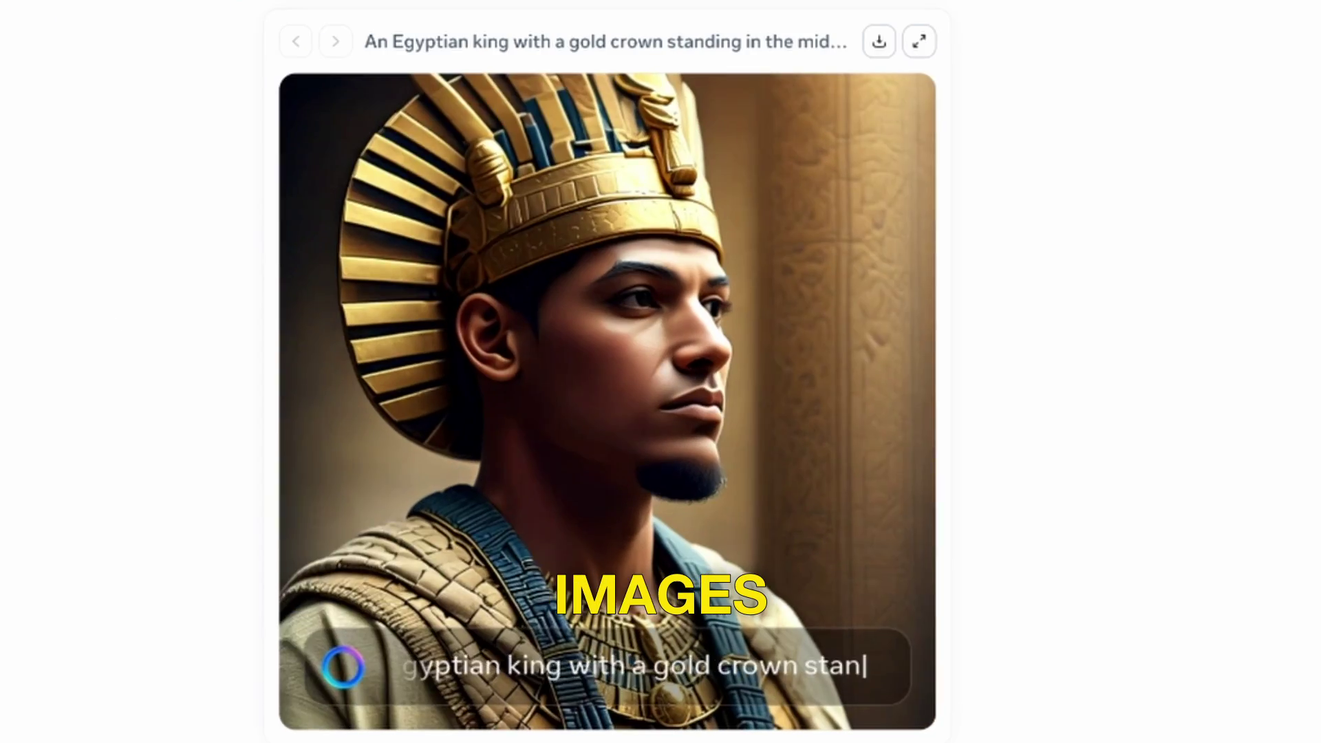
- Generate an image of an Egyptian king with a gold crown standing in a crowded city overlooking the pyramids, holding a scepter
text(ding in the middle of a crowded city overlooking the pyramids. In his han)
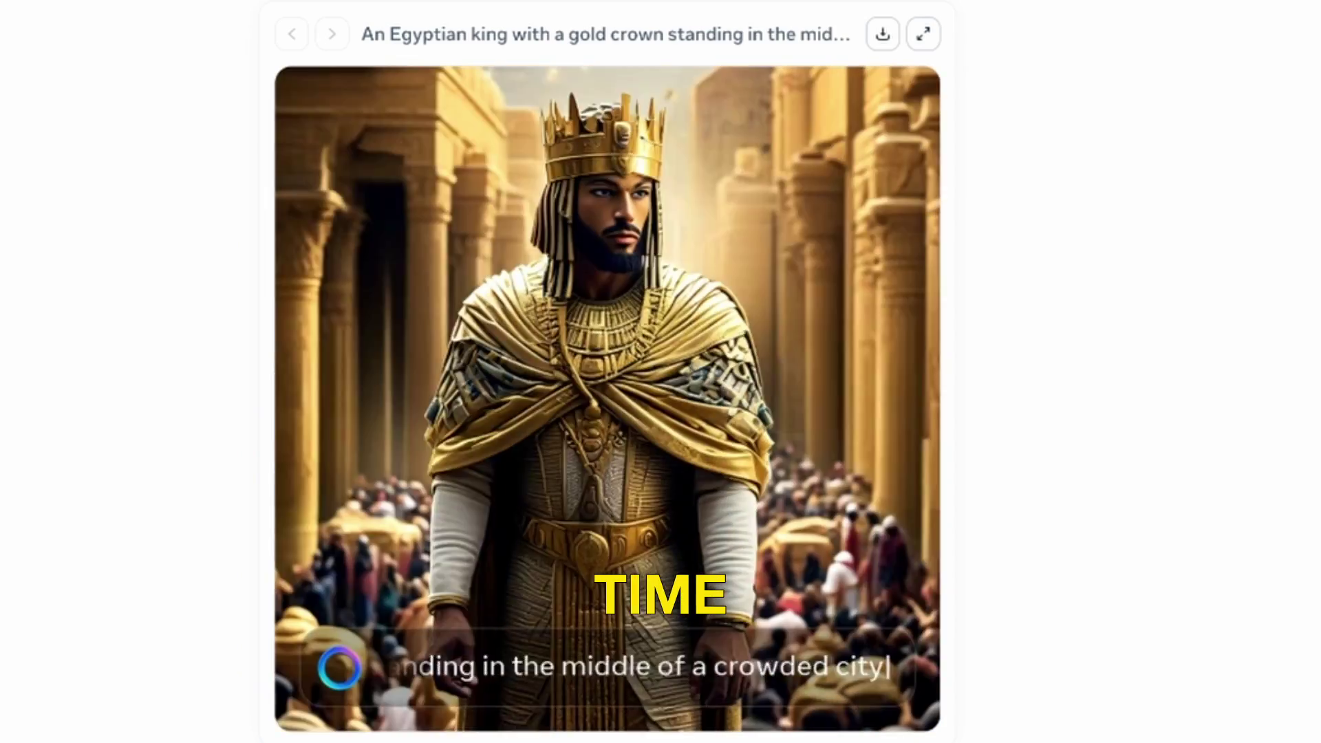
text(d he is holding a scepter.)
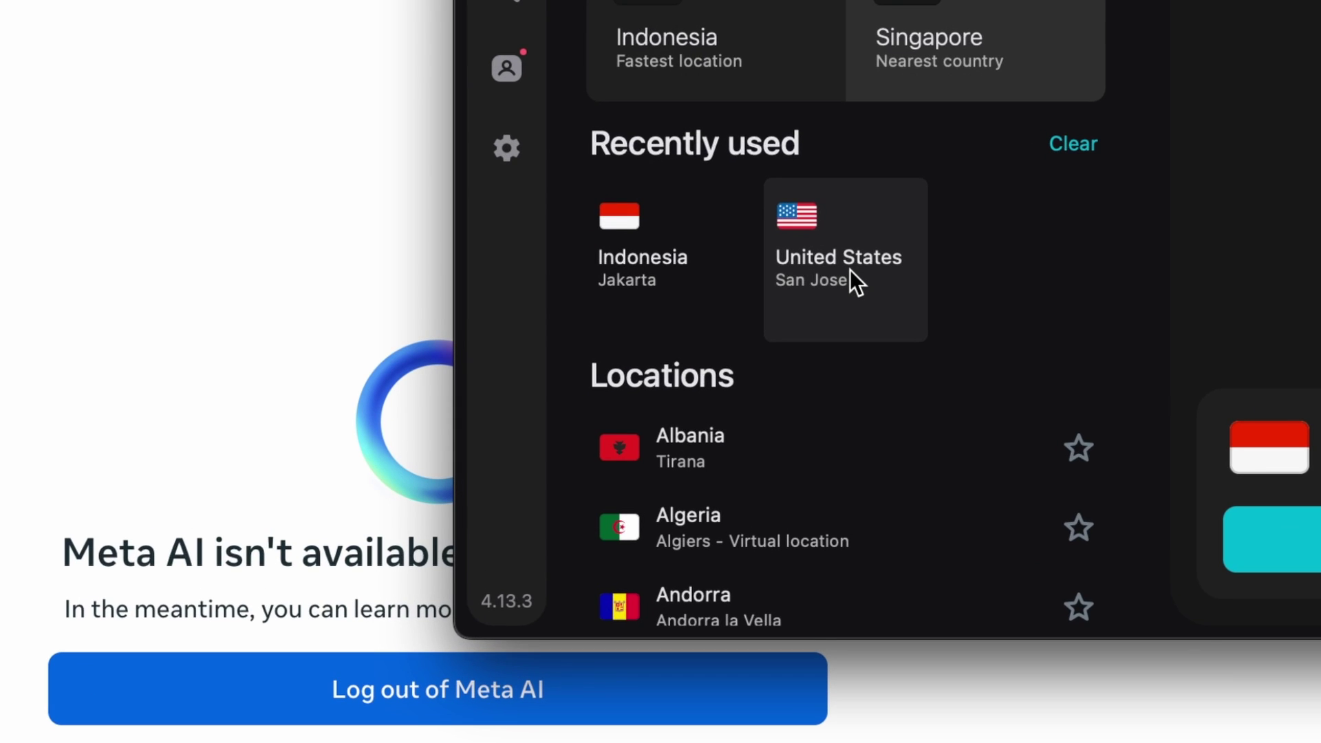
- Switch to the VPN app and choose the United States, San Jose location
click(849, 269)
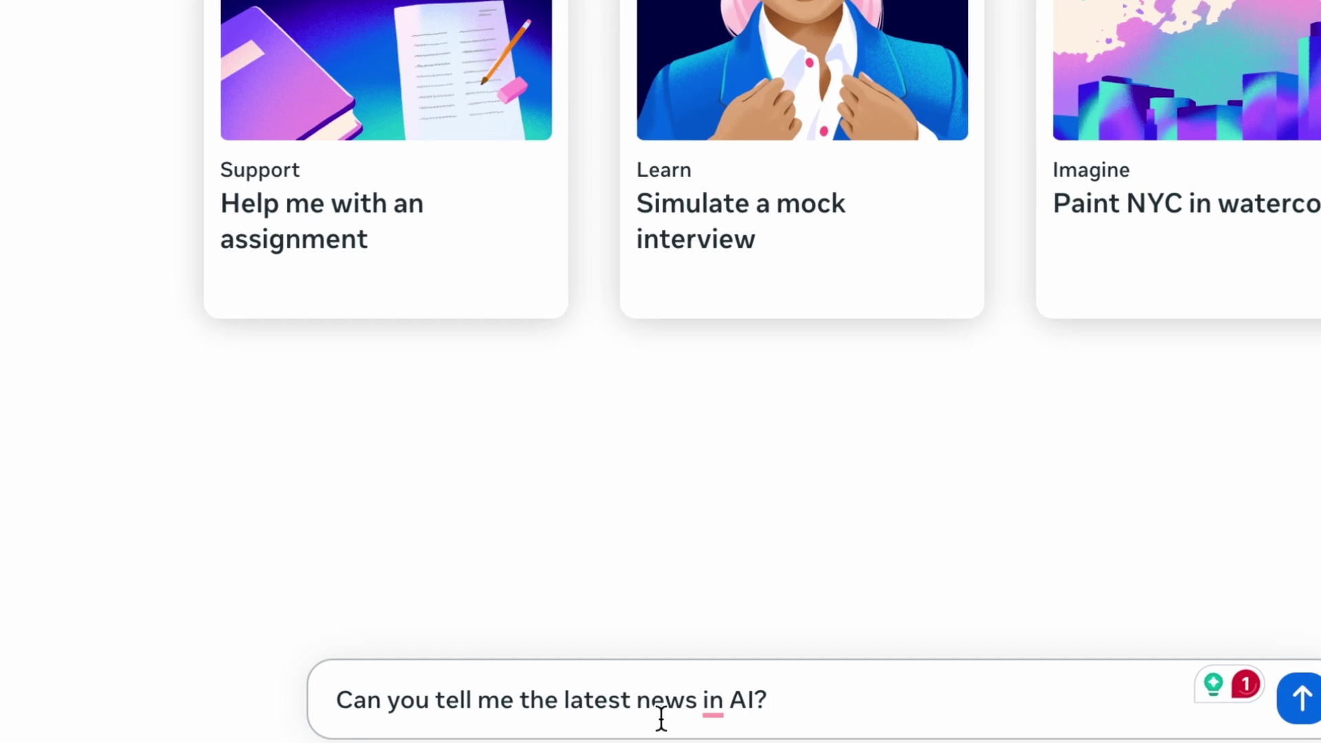
- Send the corrected question "Can you tell me the latest news on AI?" and browse the ScienceDaily source cited in the answer
mouse_move(709, 700)
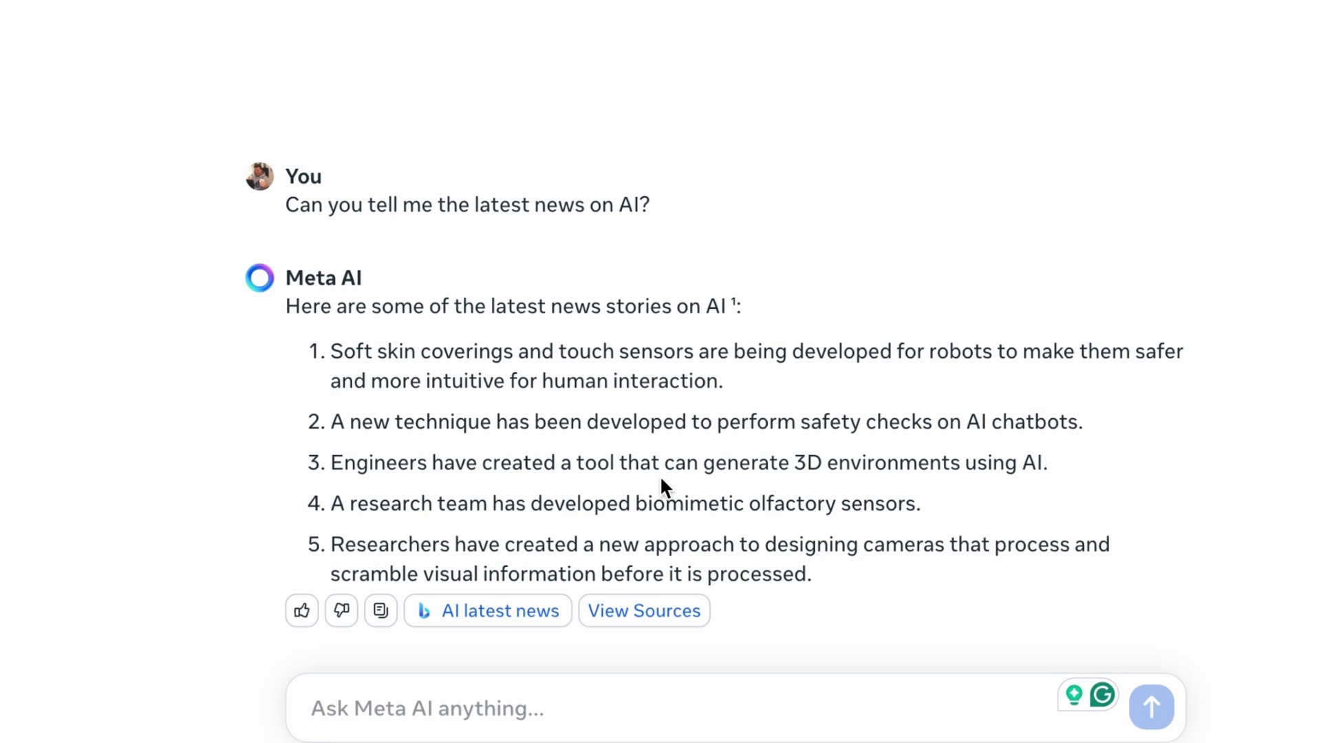
click(664, 612)
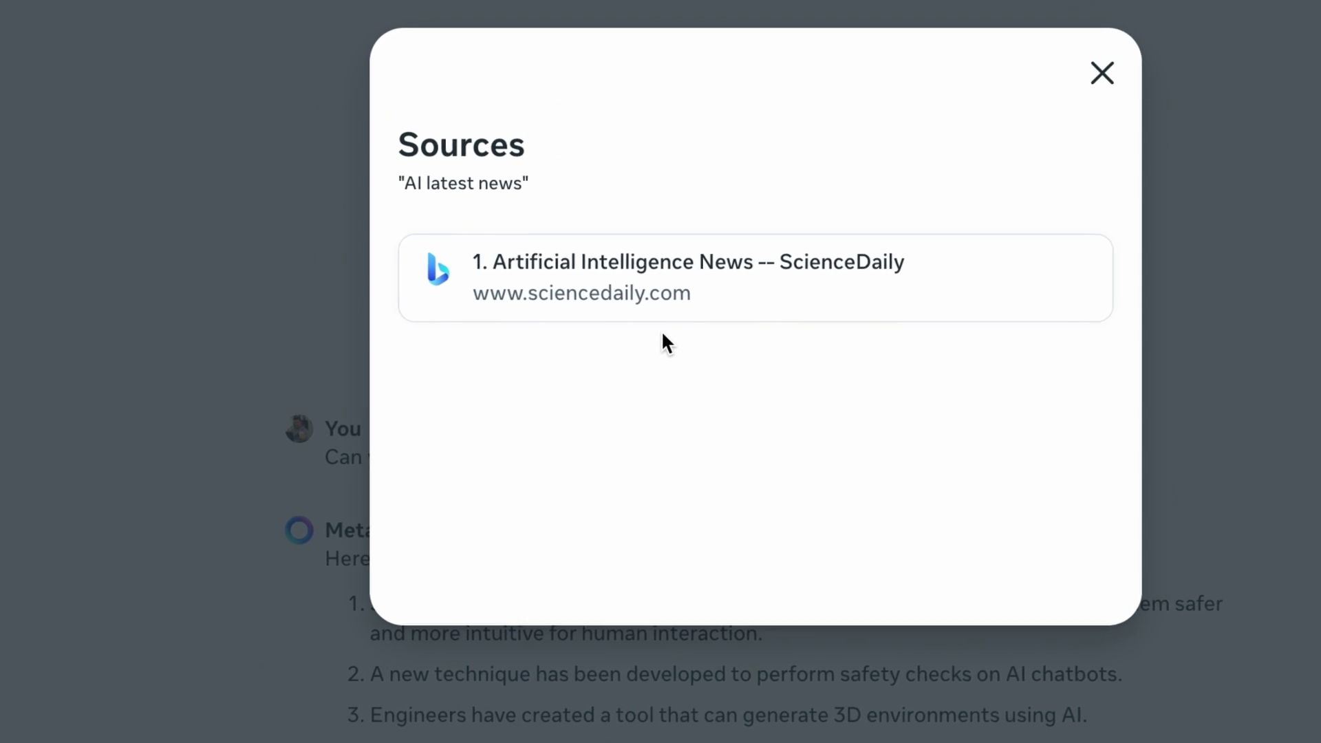
click(666, 344)
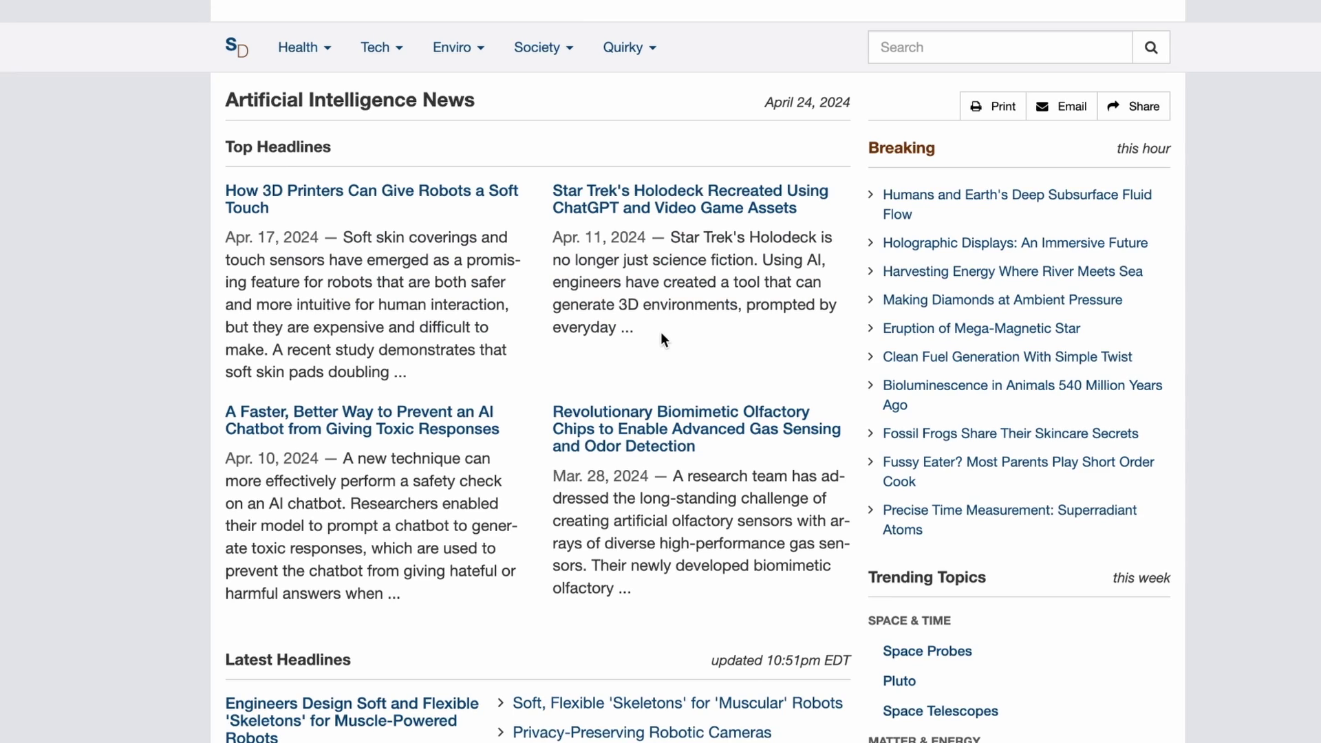
scroll(661, 332, down, 3)
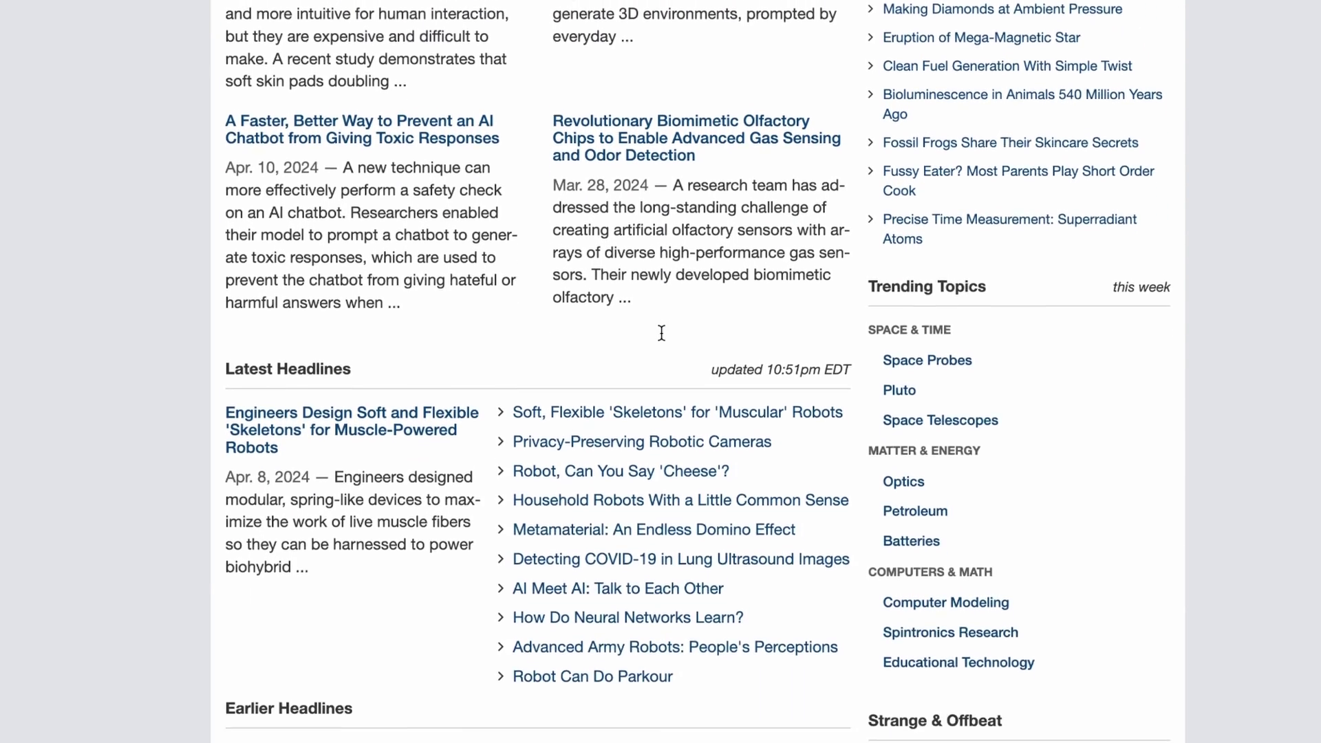
scroll(661, 333, down, 2)
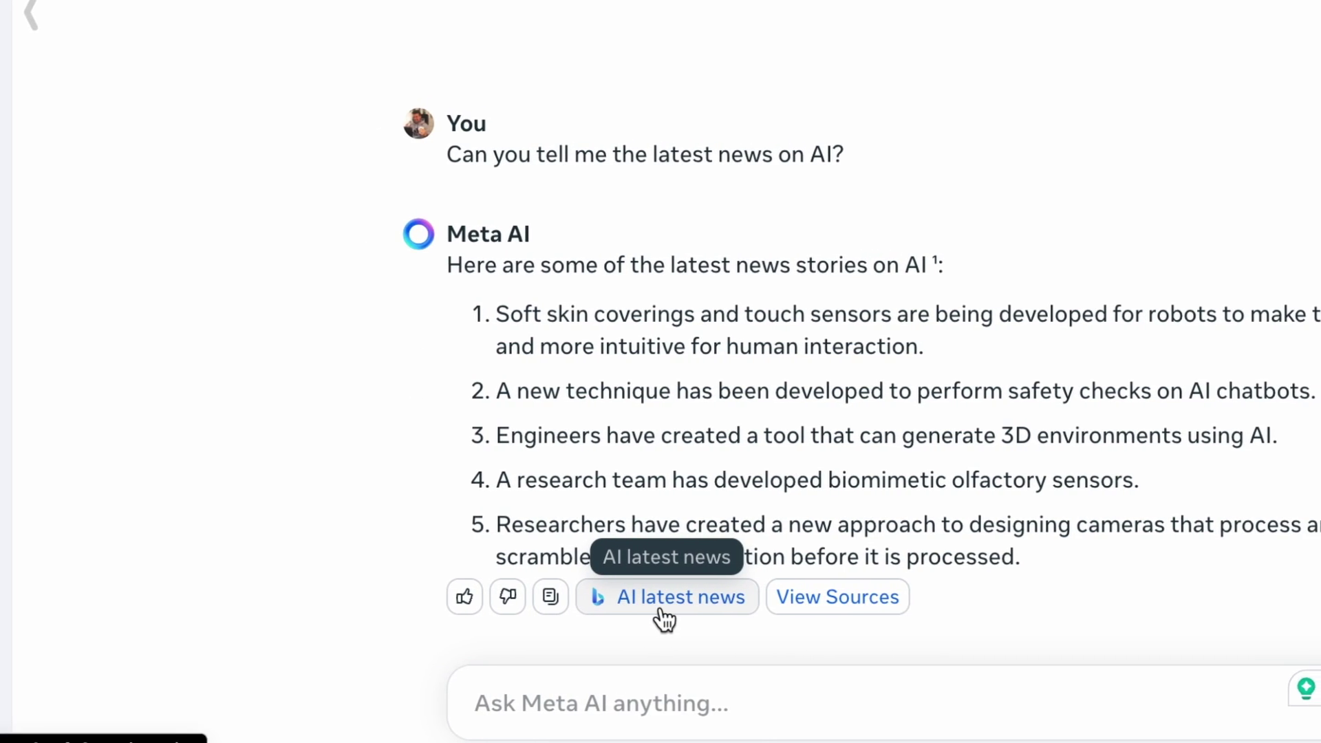
- Browse the Bing results for the "AI latest news" search linked under the answer
click(659, 605)
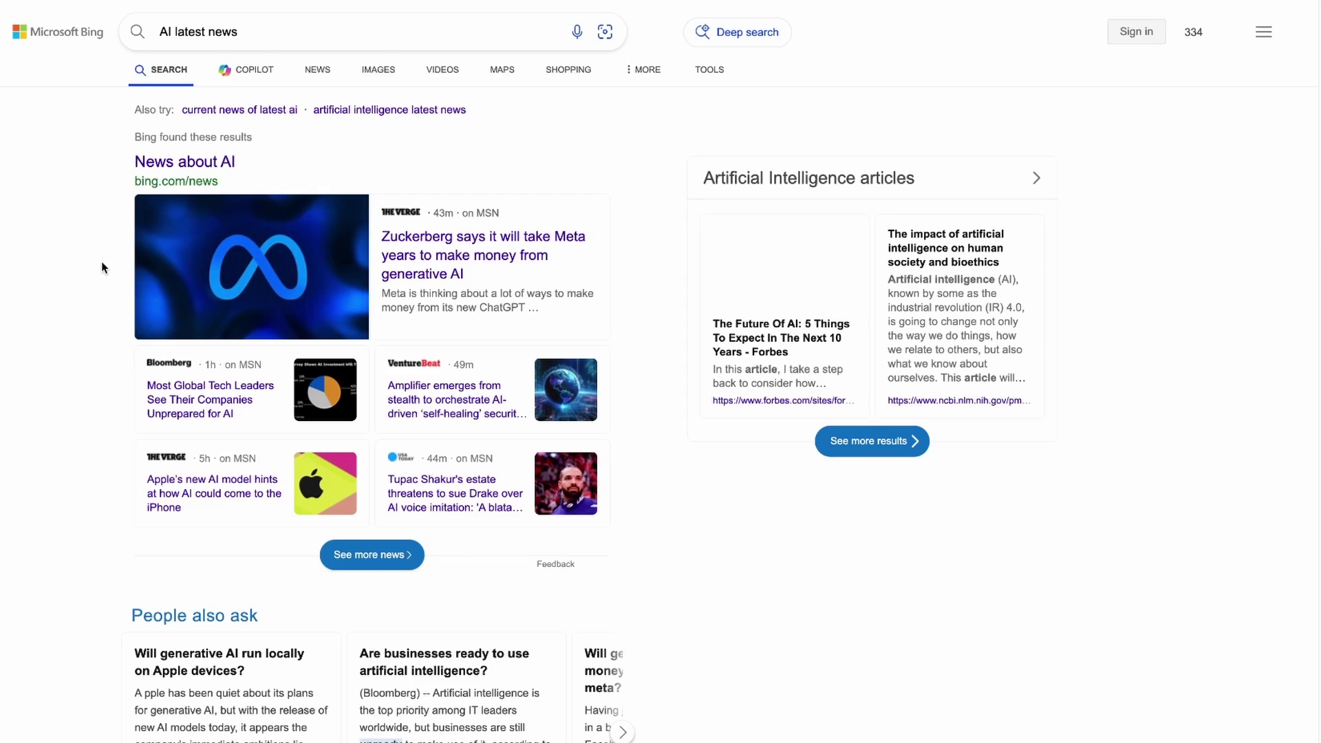
scroll(102, 261, down, 3)
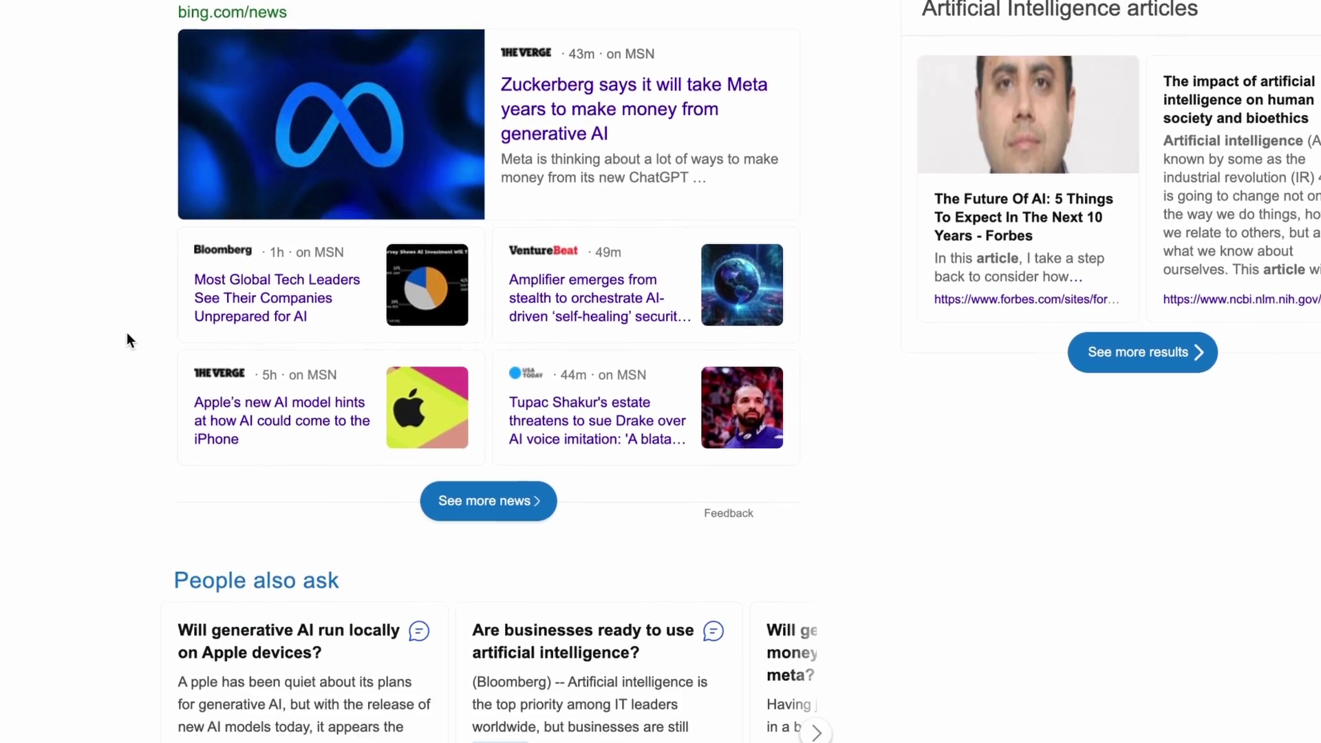
scroll(127, 332, down, 4)
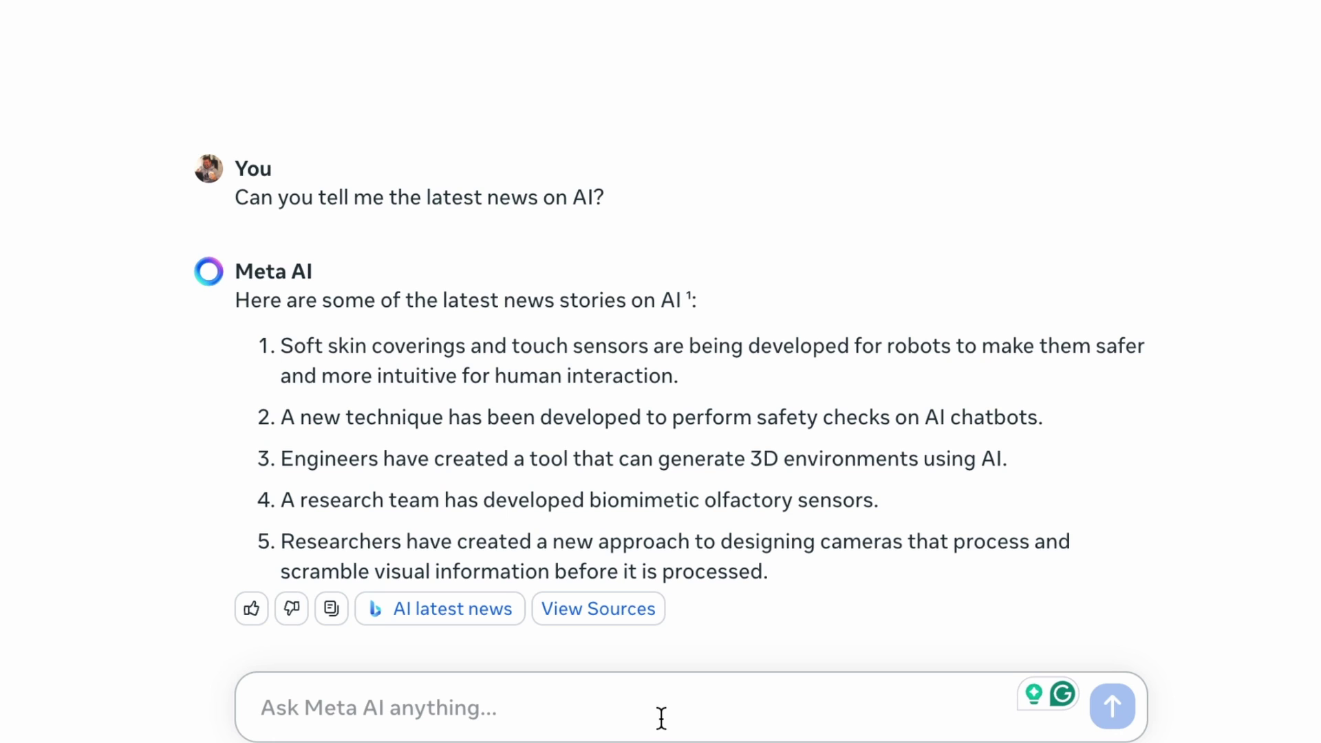
- Ask "What precisely happened yesterday, April 24, 2024?", using the suggested wording "precisely"
text(What specifically happened yesterday, April 24, 2024?)
mouse_move(660, 716)
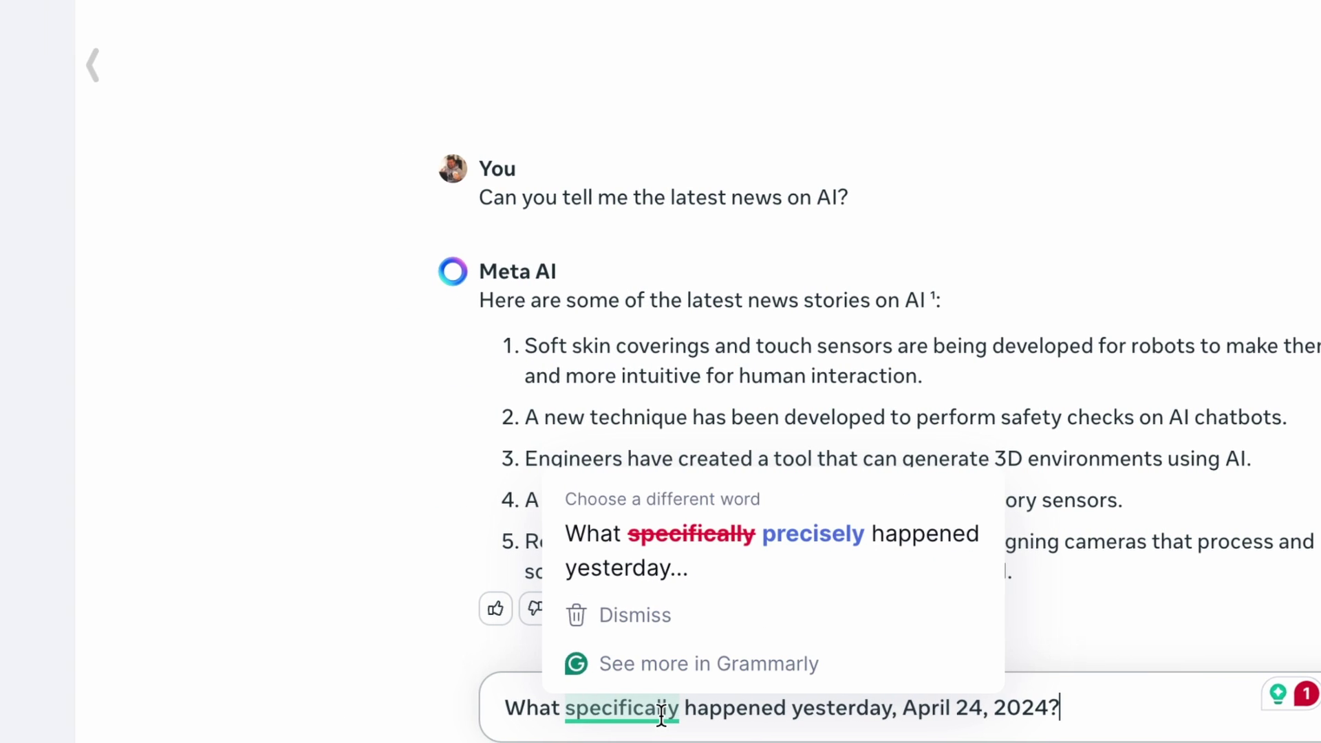
click(859, 563)
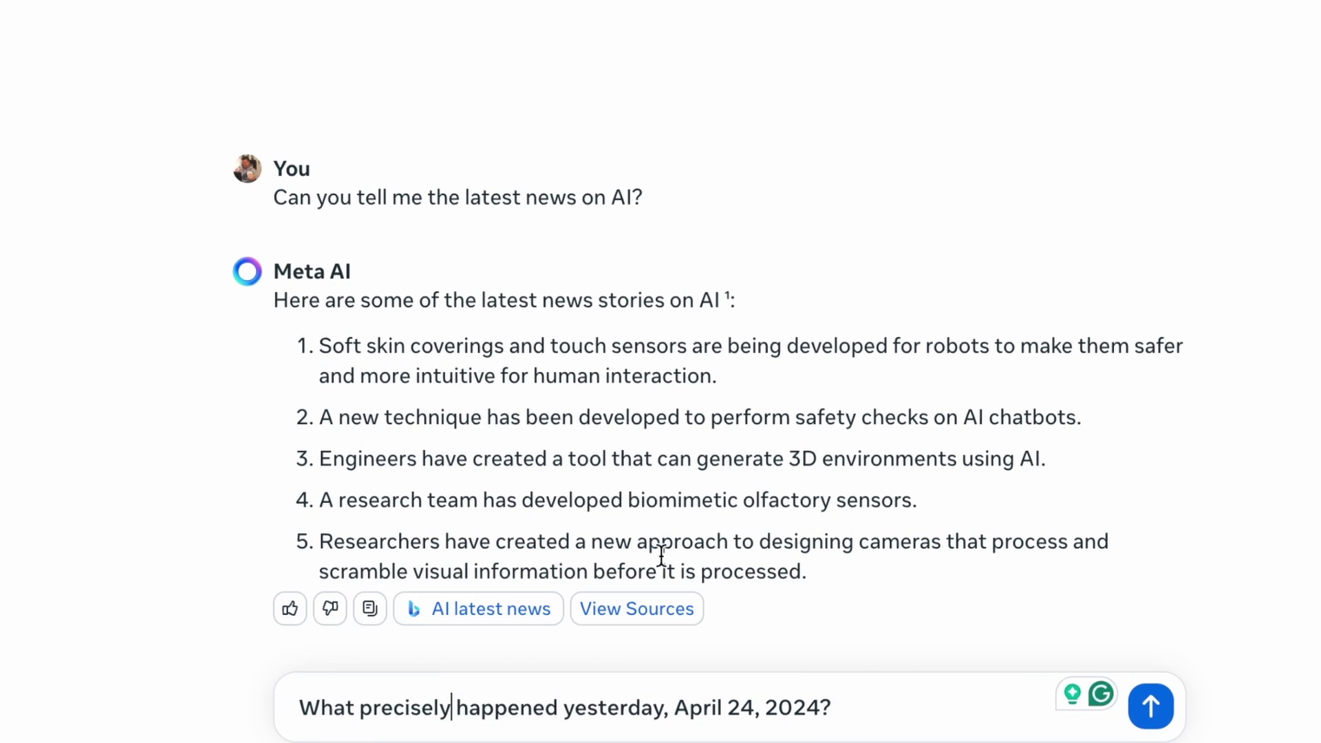
key(Return)
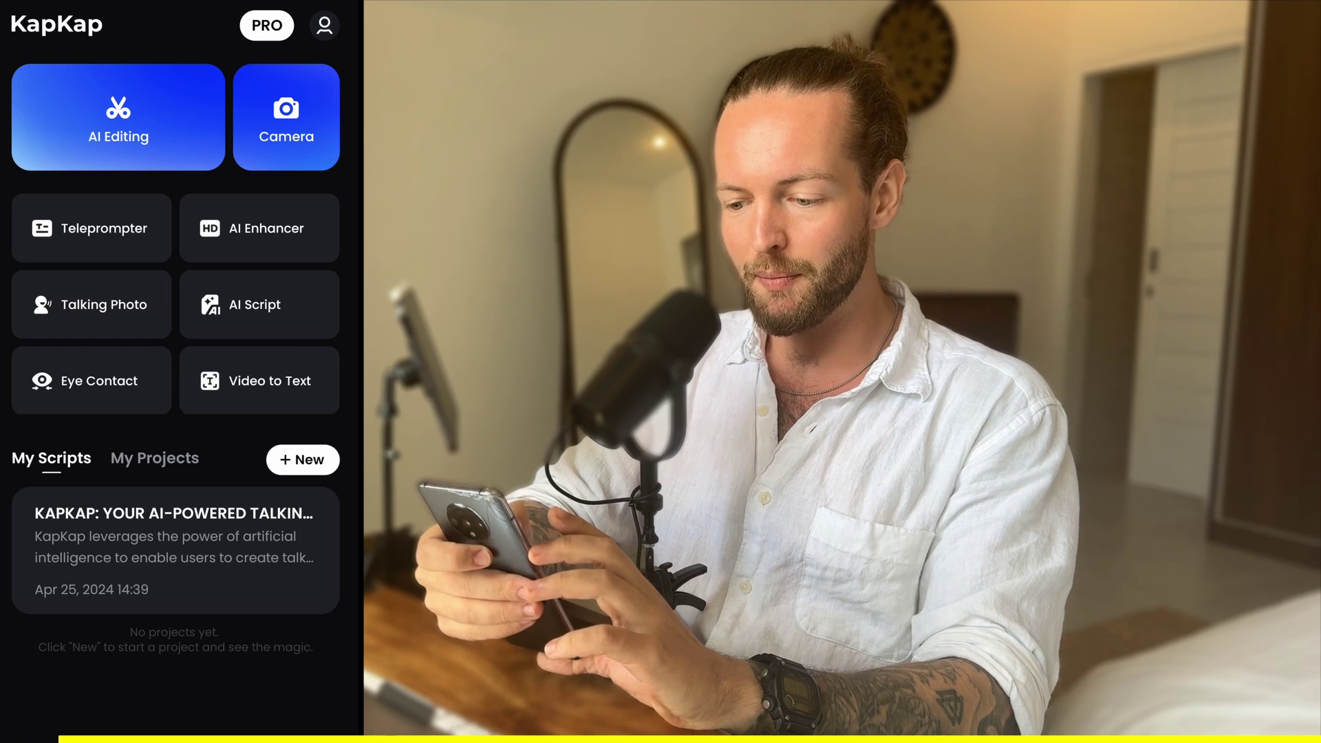
- Switch to KapKap and generate a "How to" script on 3 beginner weight-loss mistakes, with keyword Intermittent fasting, platform Tiktok and length 60 seconds
click(91, 228)
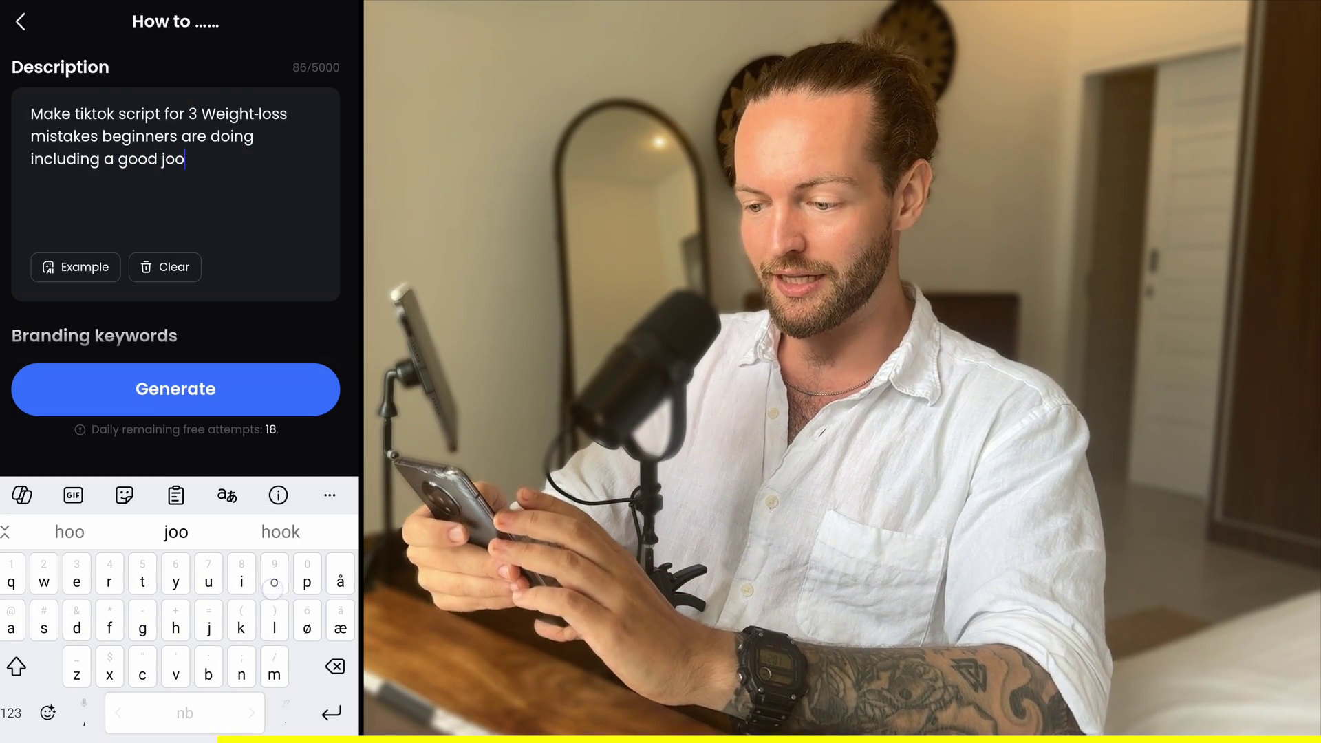
scroll(280, 51, down, 5)
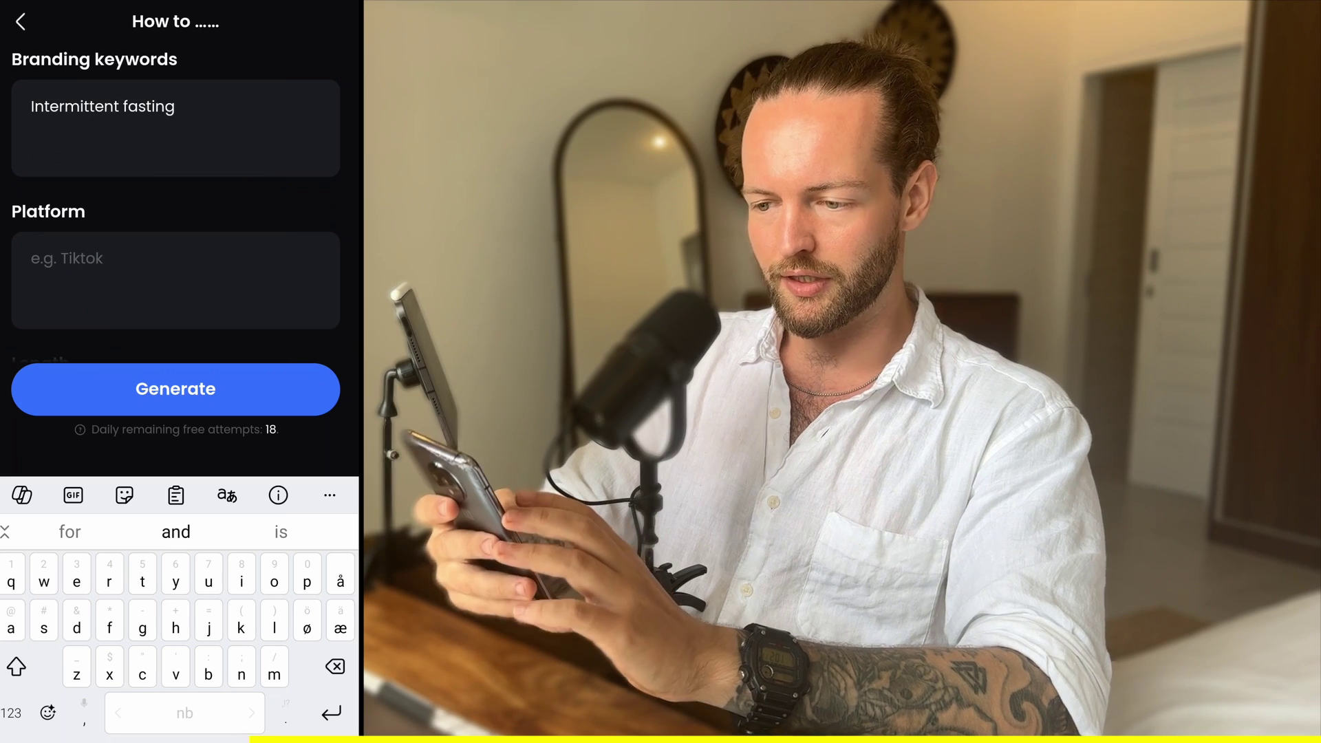
text(Tiktok)
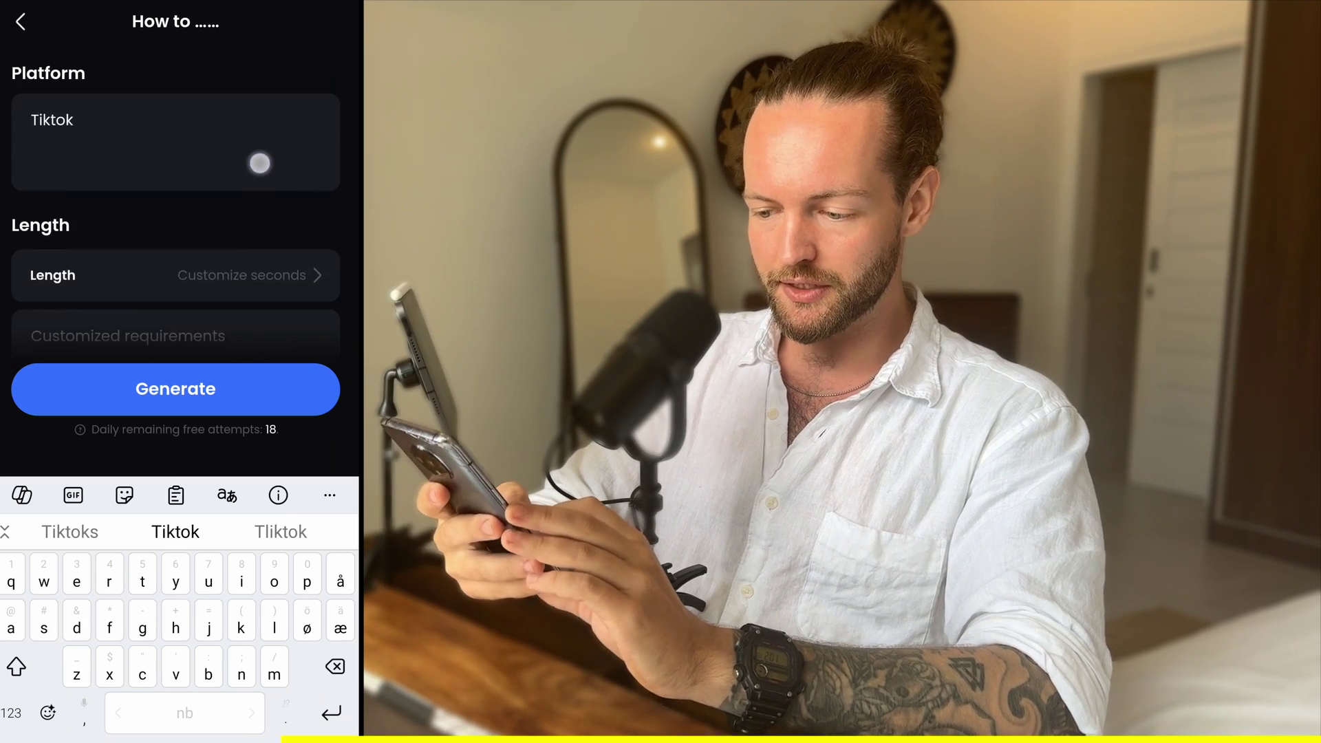
click(206, 257)
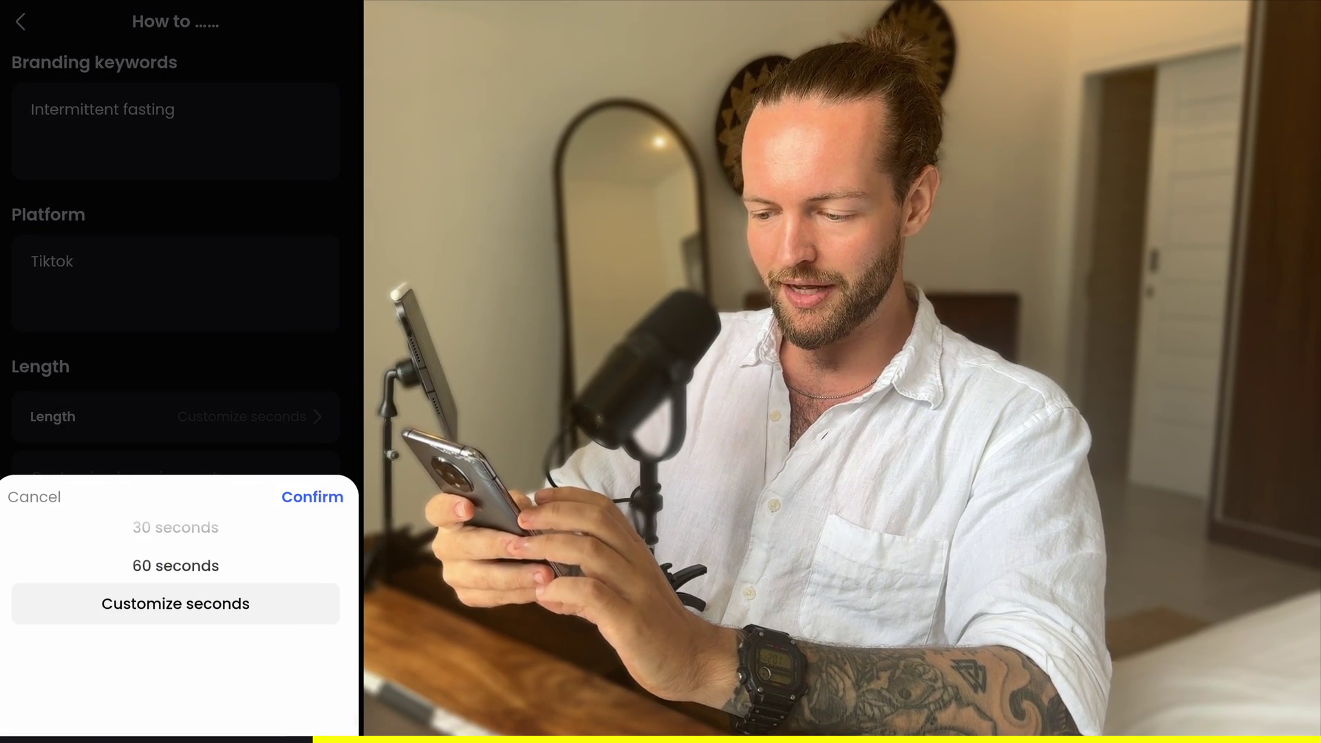
click(205, 567)
click(313, 497)
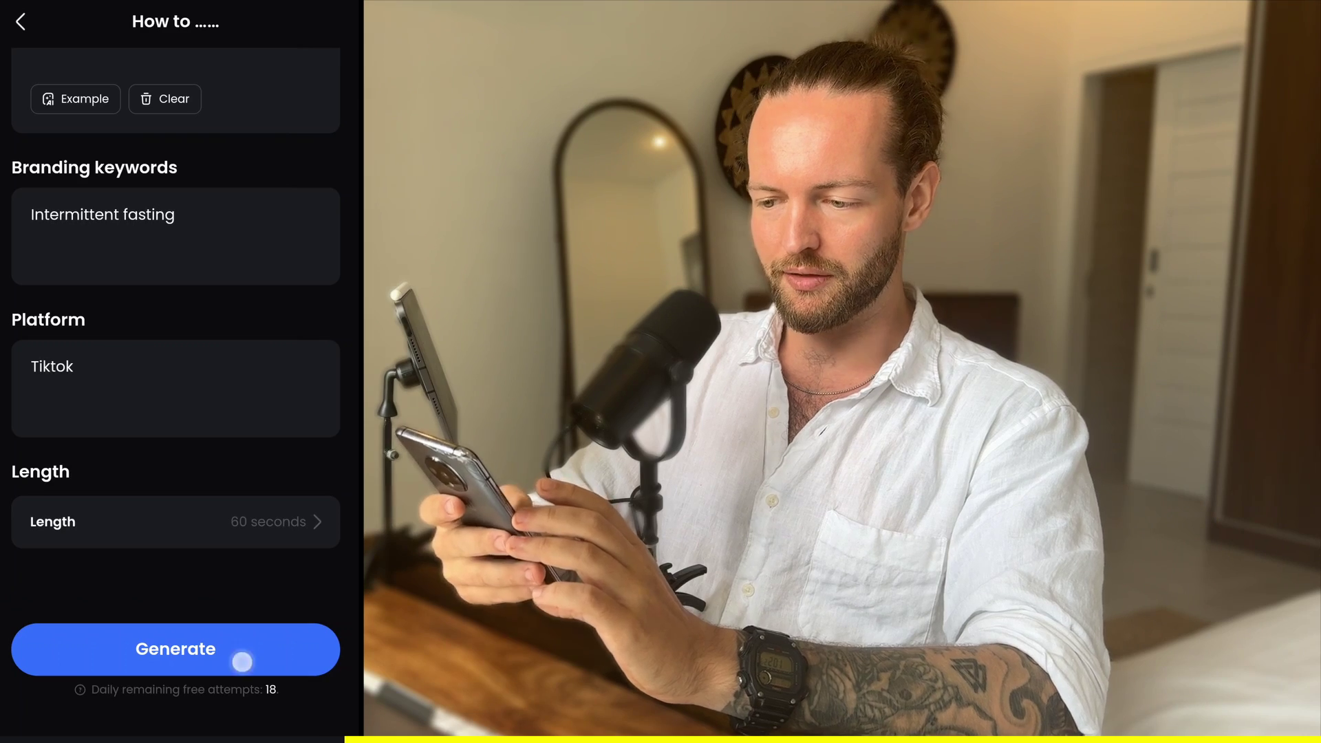
click(242, 662)
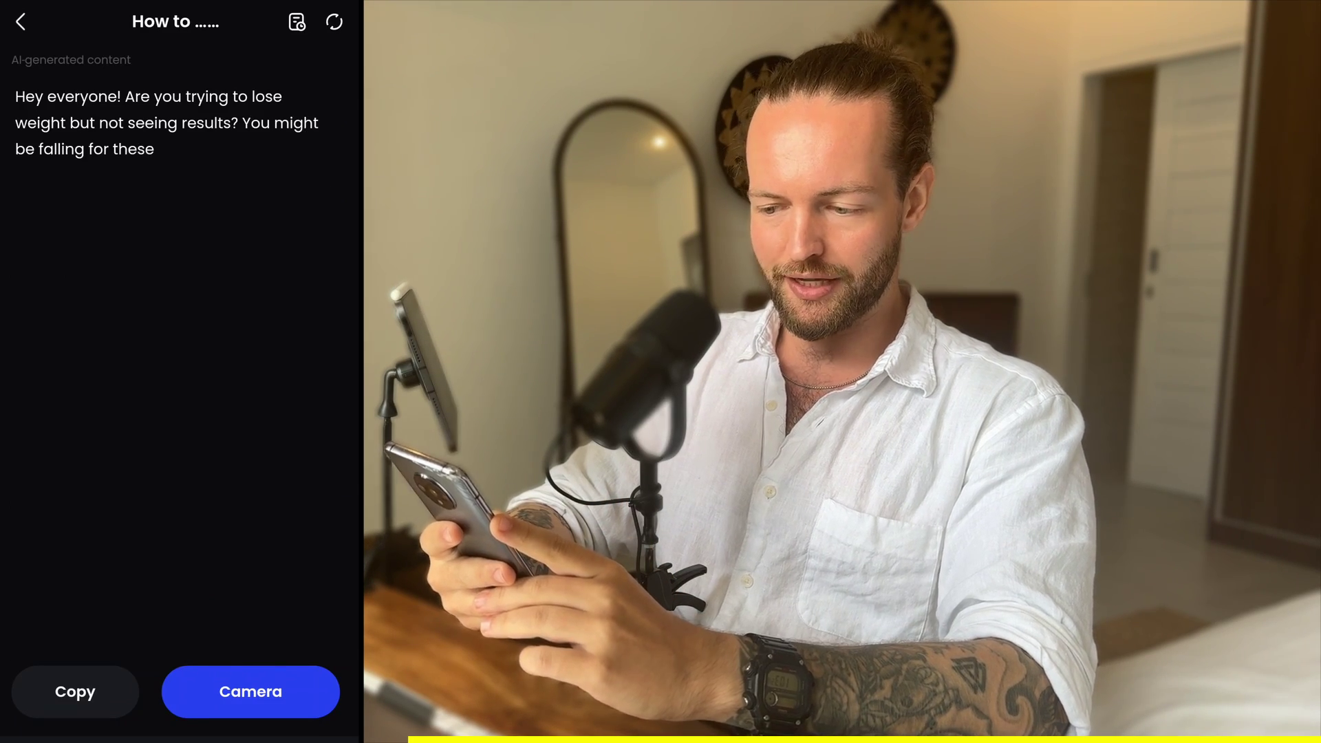
- Record a clip of about 20 seconds while reading the generated script from the camera teleprompter, and accept the recording
click(250, 692)
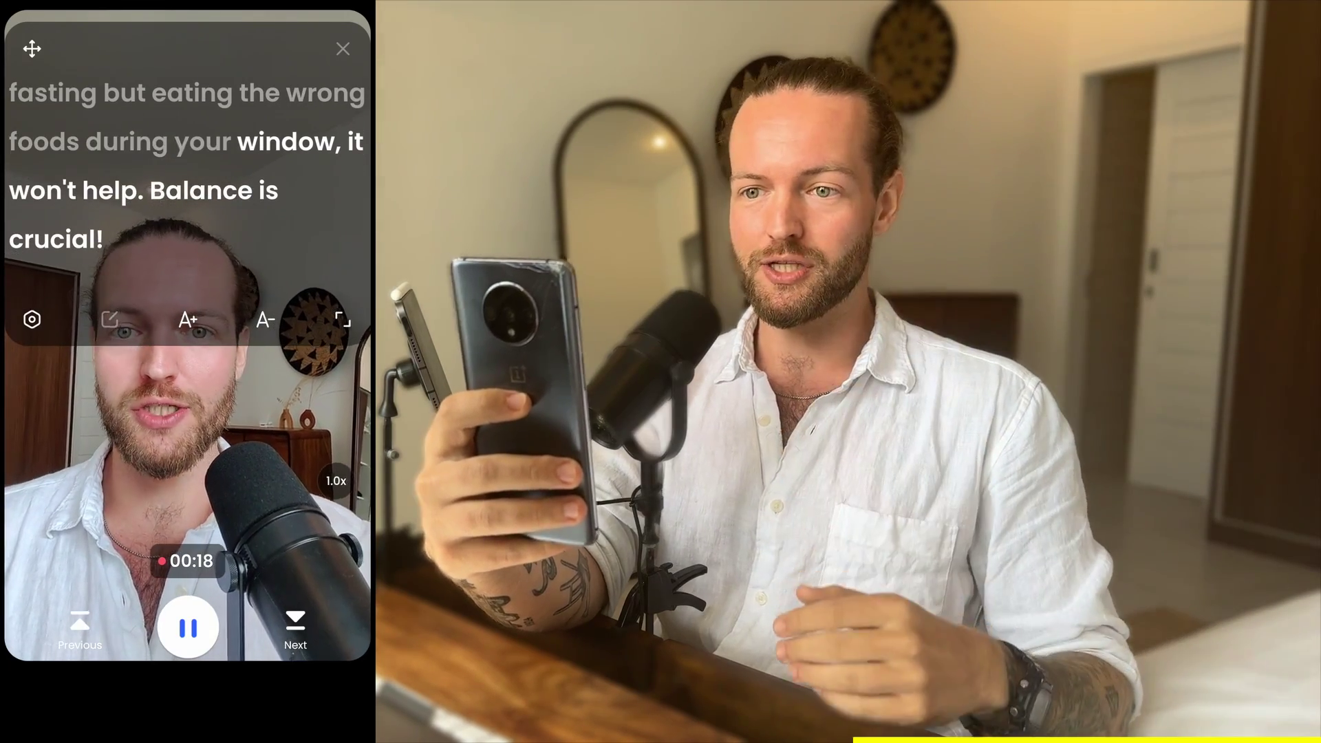
click(188, 627)
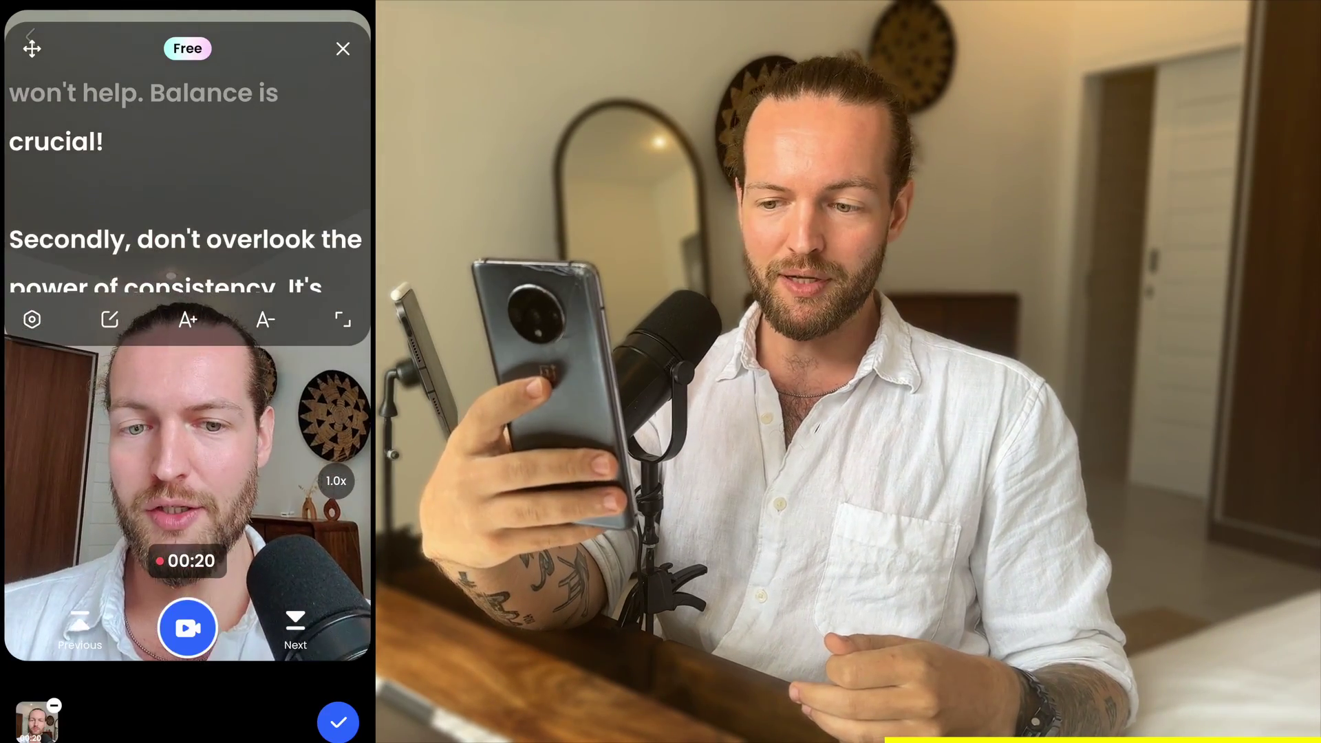
click(337, 722)
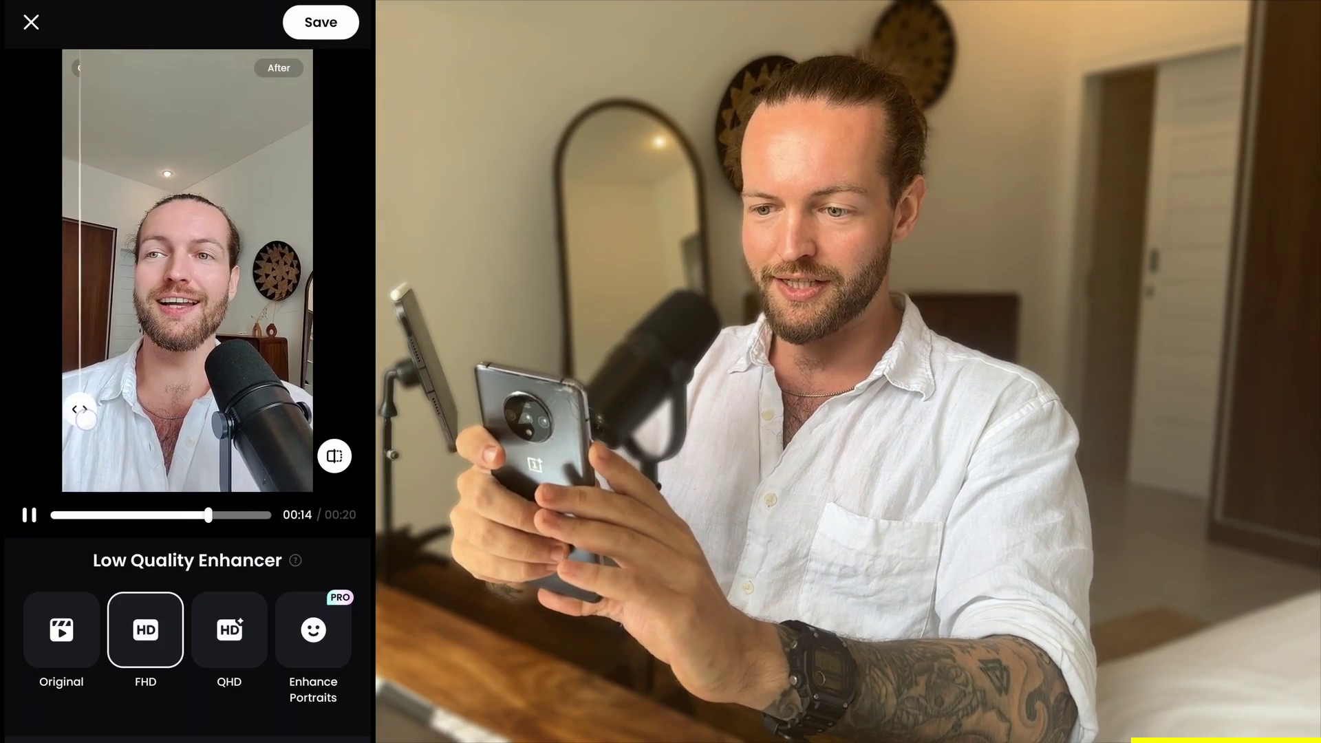
- Compare the original clip with its FHD-enhanced version across the frame and save the enhanced video
drag(86, 417, 195, 413)
drag(99, 417, 260, 397)
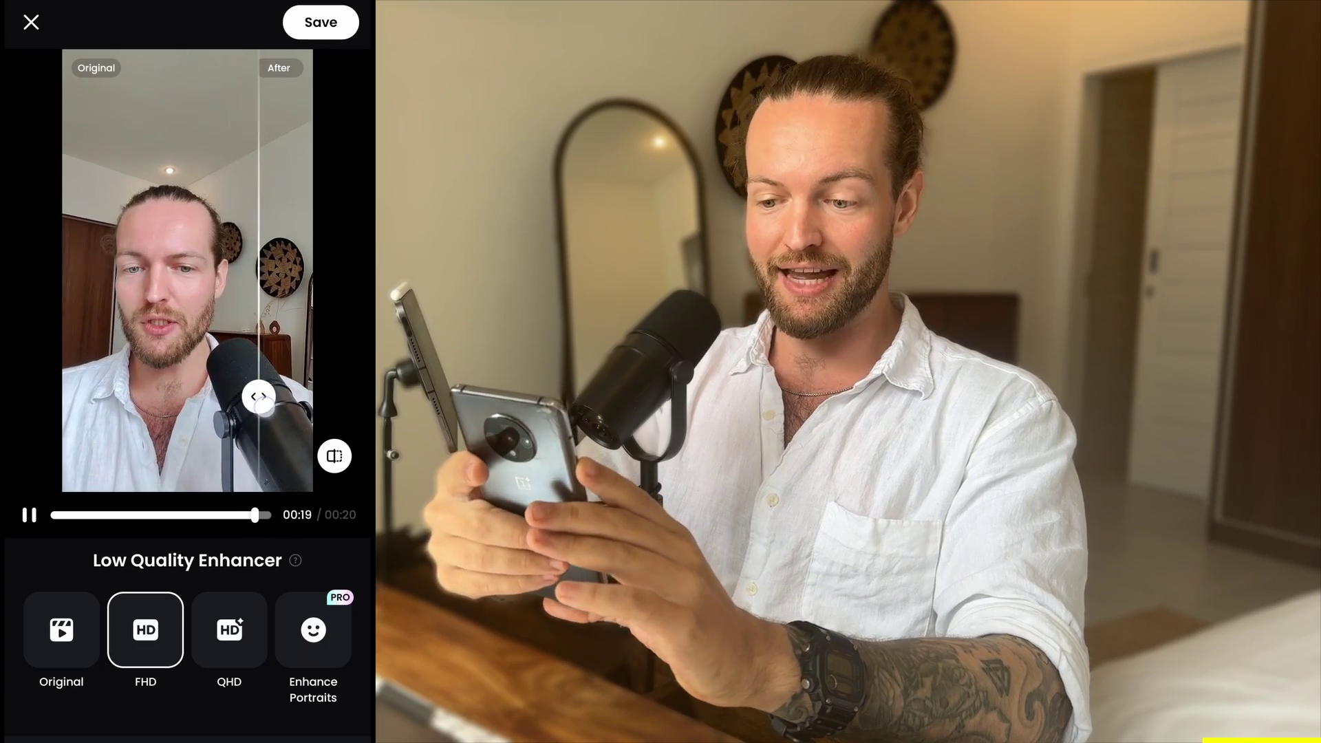
click(326, 26)
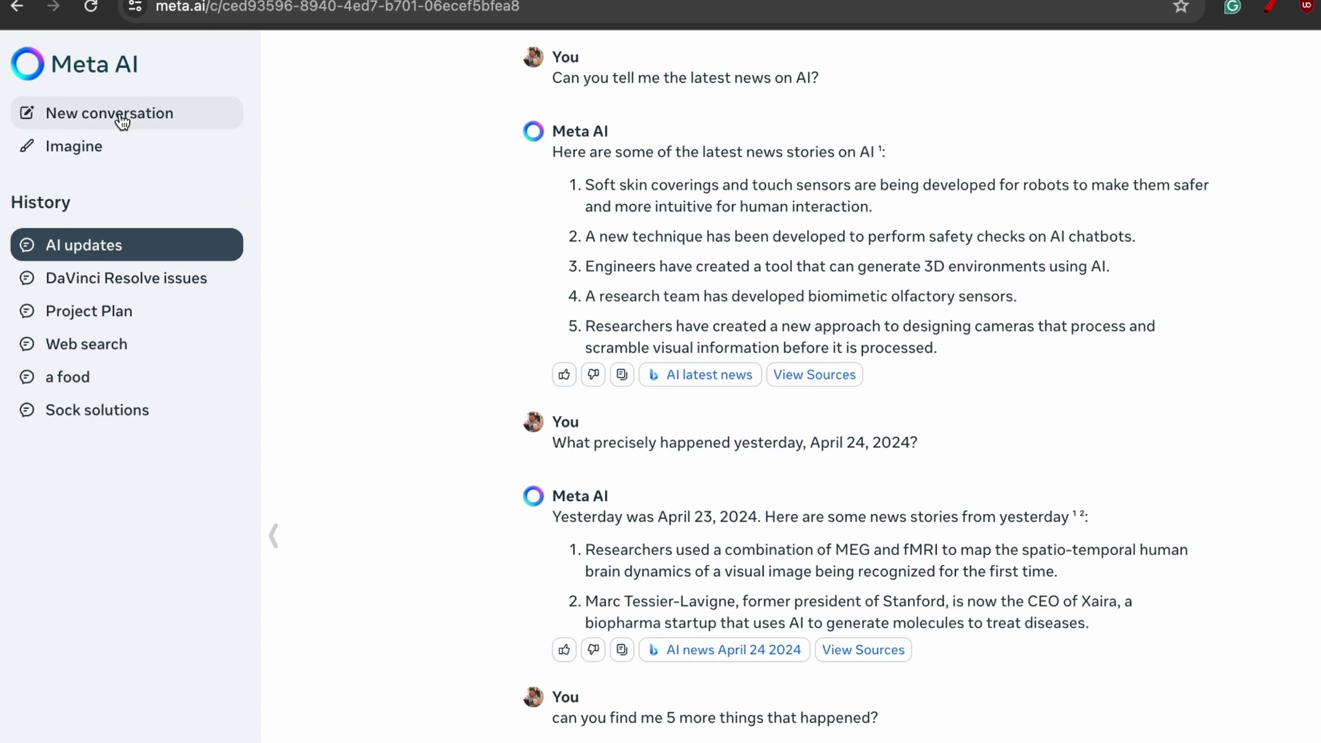
- Switch back to Meta AI and ask in a new conversation: "I'm making a video called Meta AI Tutorial. Could you give me some title ideas?"
click(123, 122)
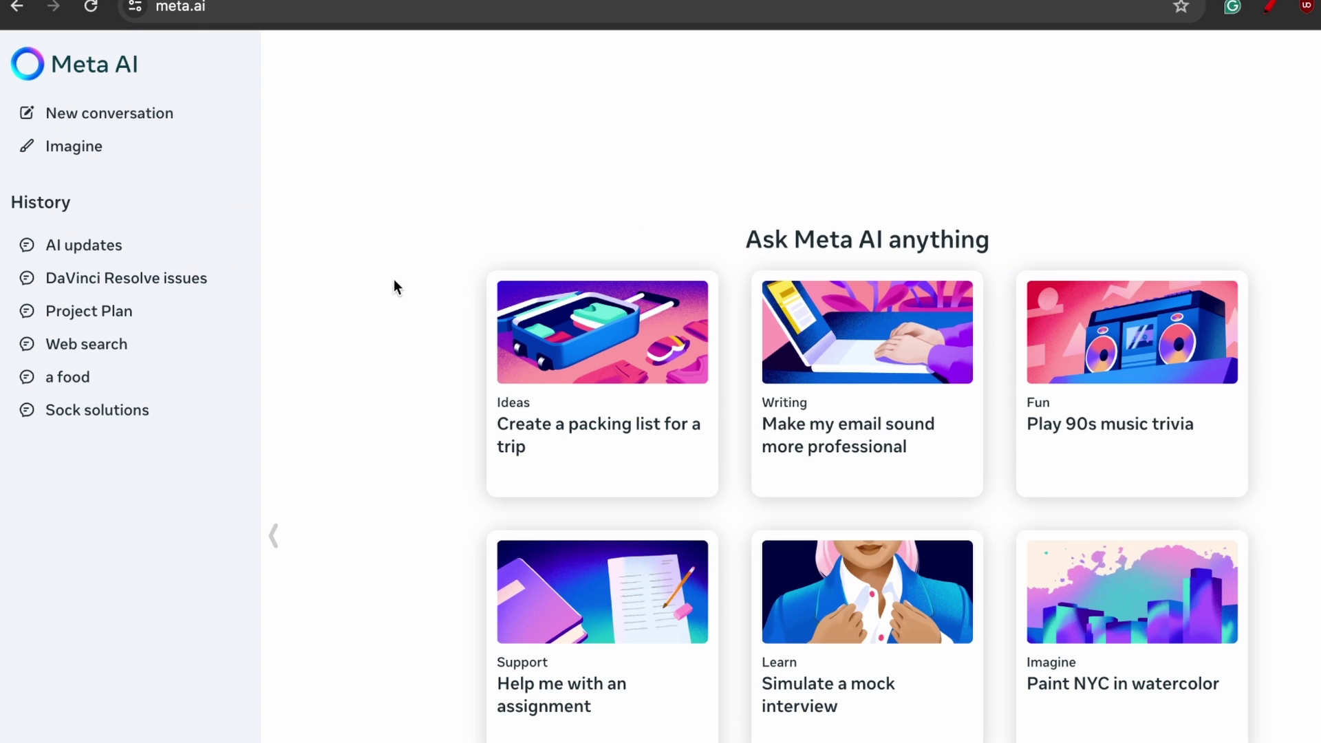
text(I'm making a video called Meta AI Tutorial. could you give me some title ideas?)
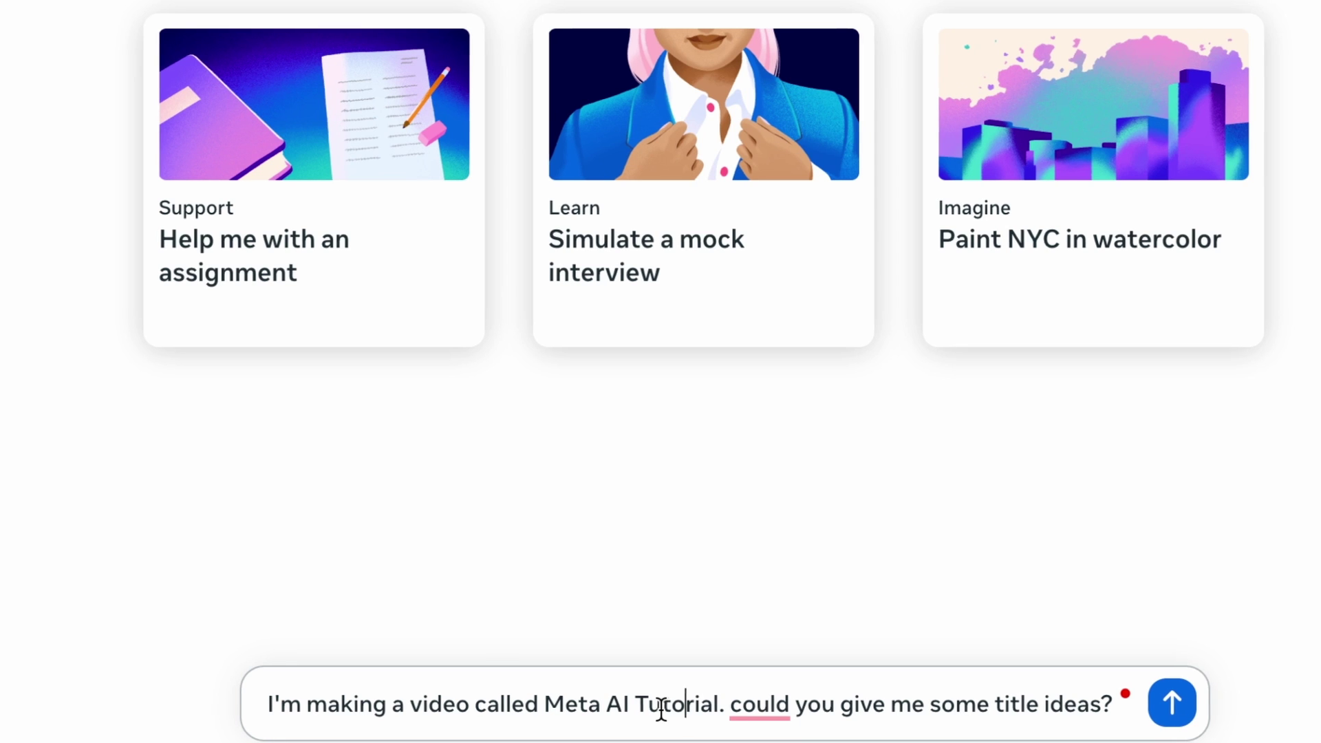
mouse_move(760, 705)
click(666, 556)
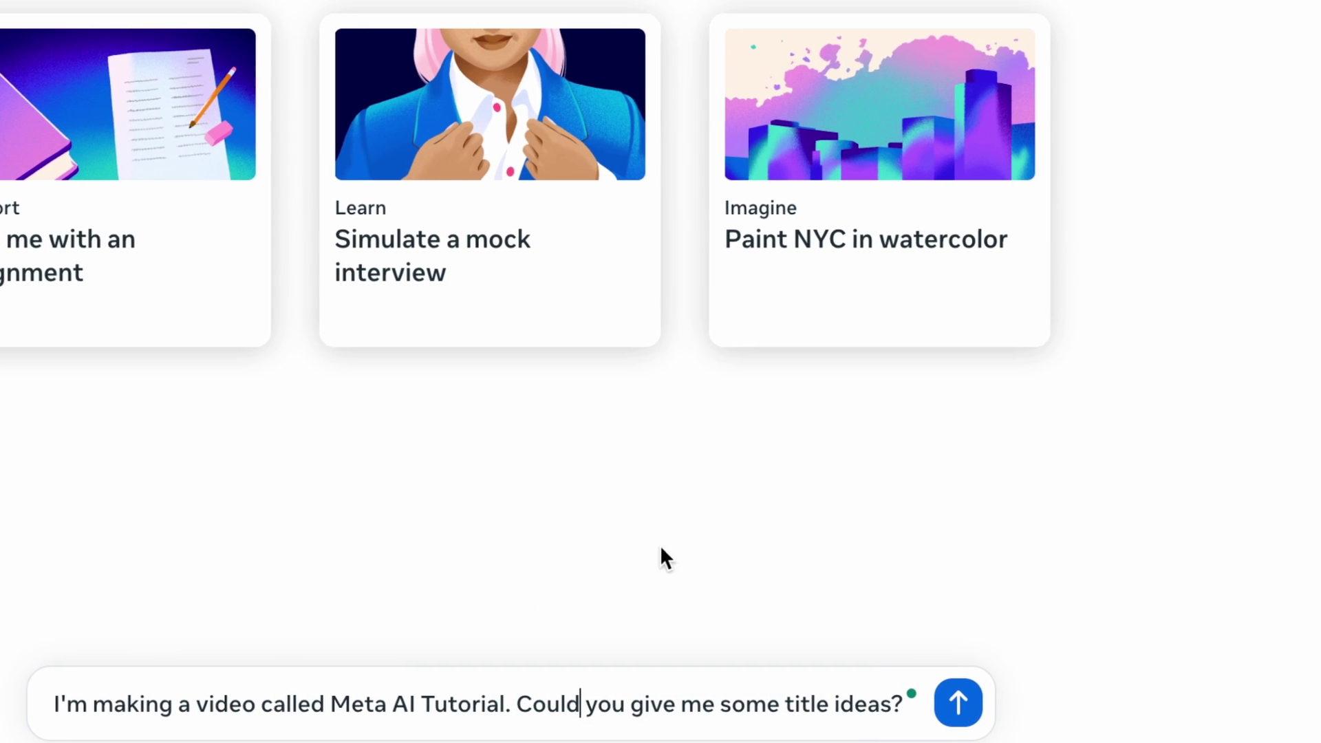
click(959, 702)
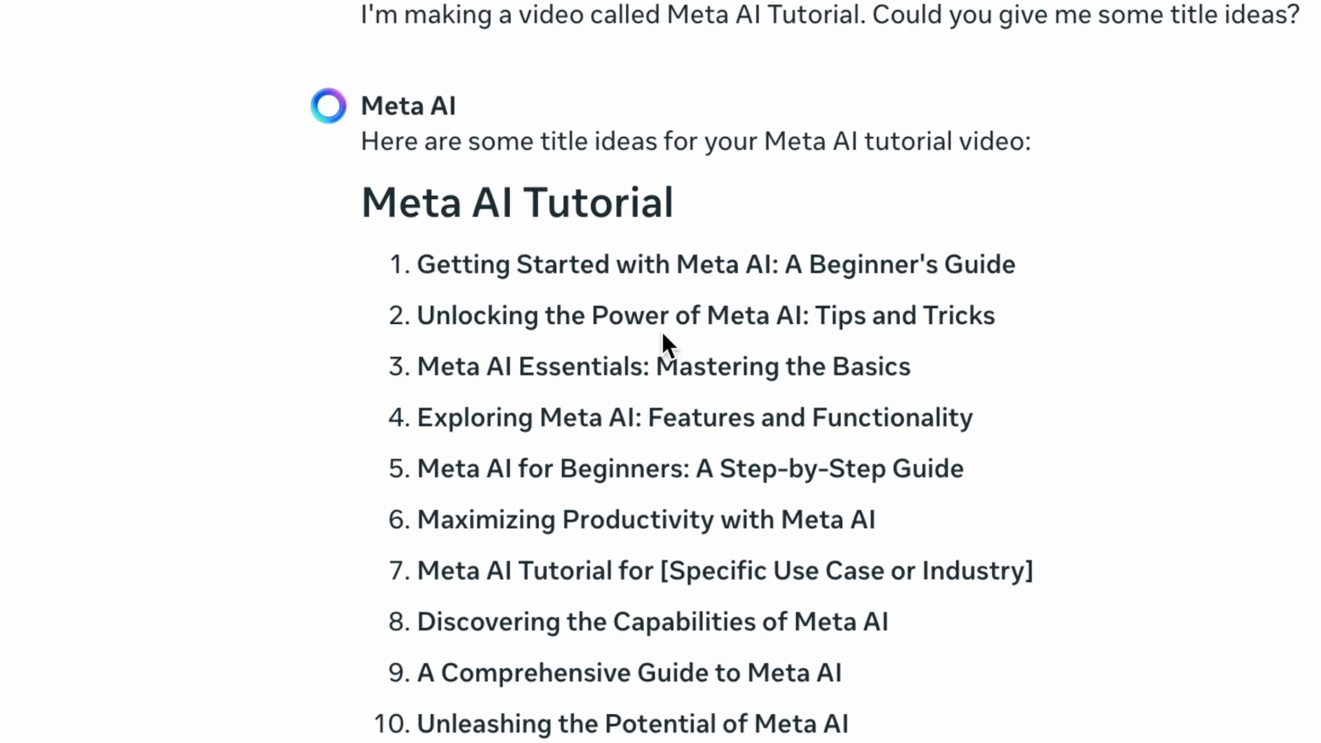
- Review the suggested video titles, highlighting the "Step-by-Step Guide" and "Meta AI Tutorial" wording
scroll(662, 332, down, 1)
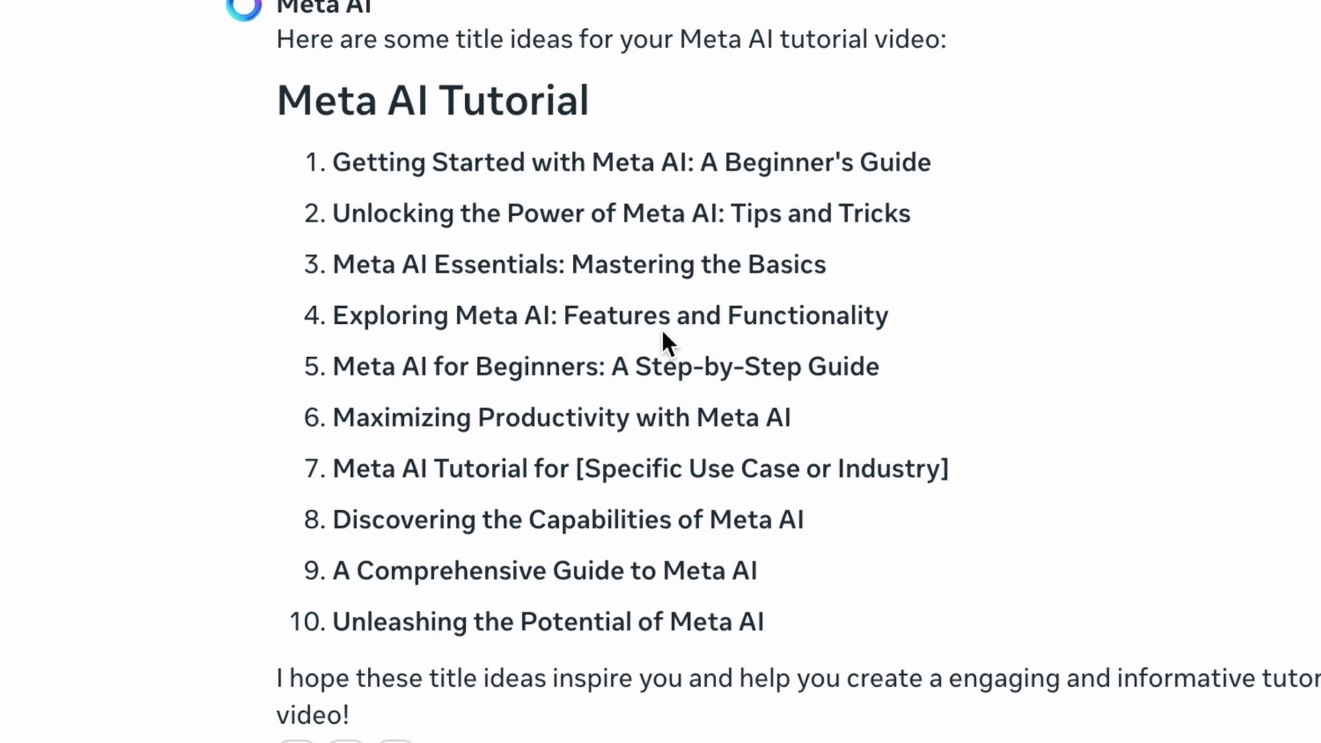
drag(661, 339, 820, 347)
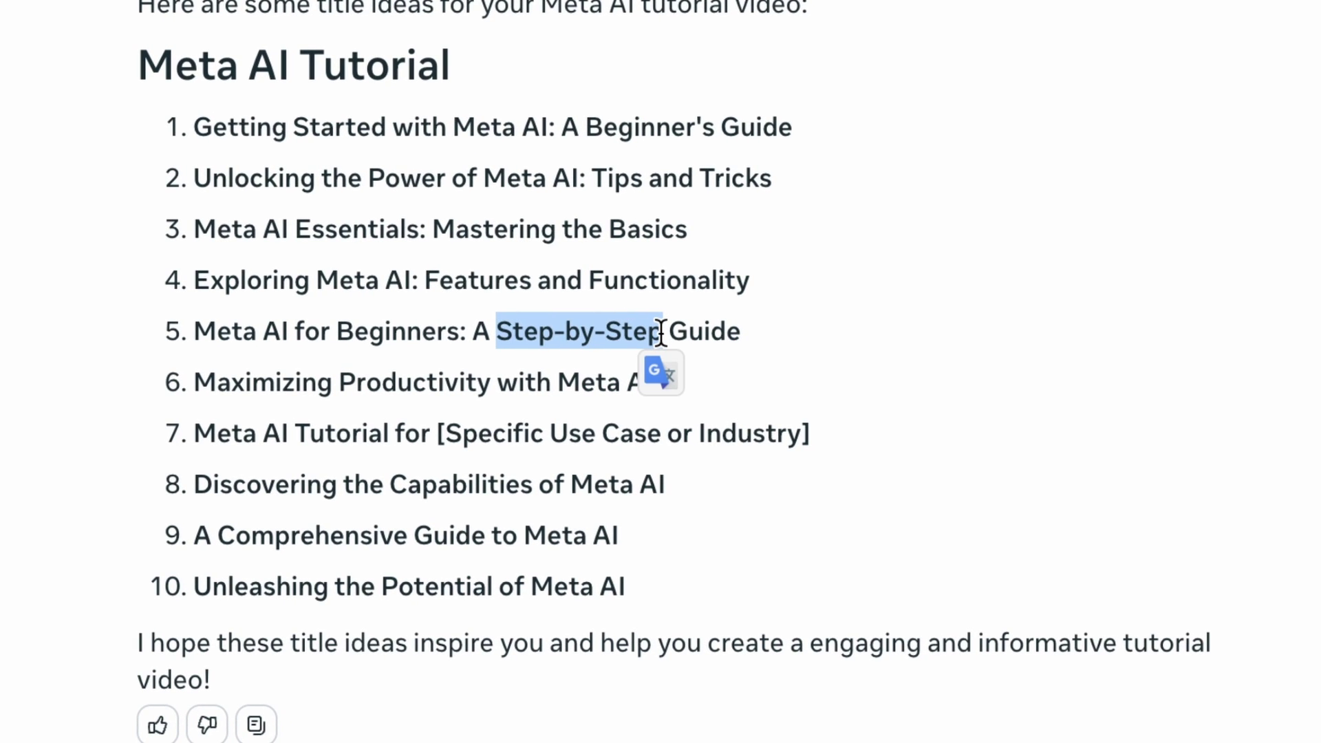
drag(389, 434, 222, 435)
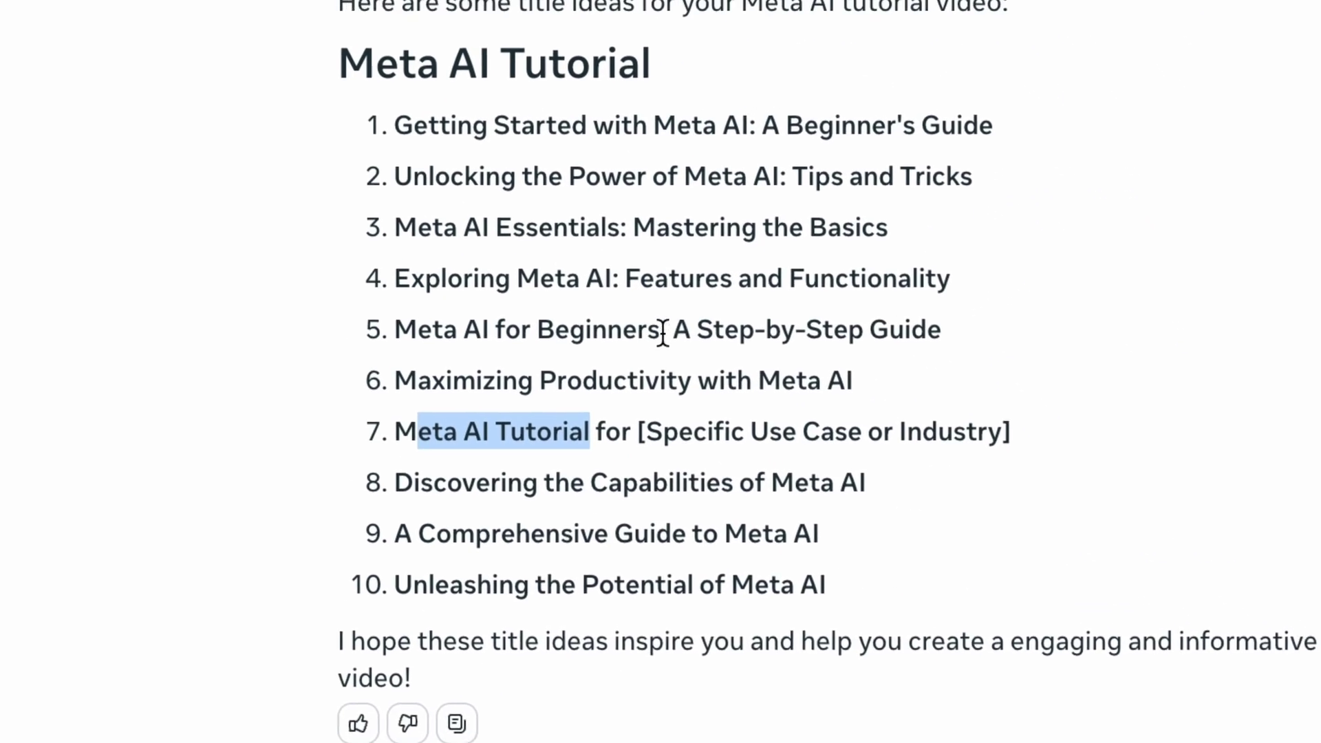
click(921, 222)
drag(662, 333, 892, 334)
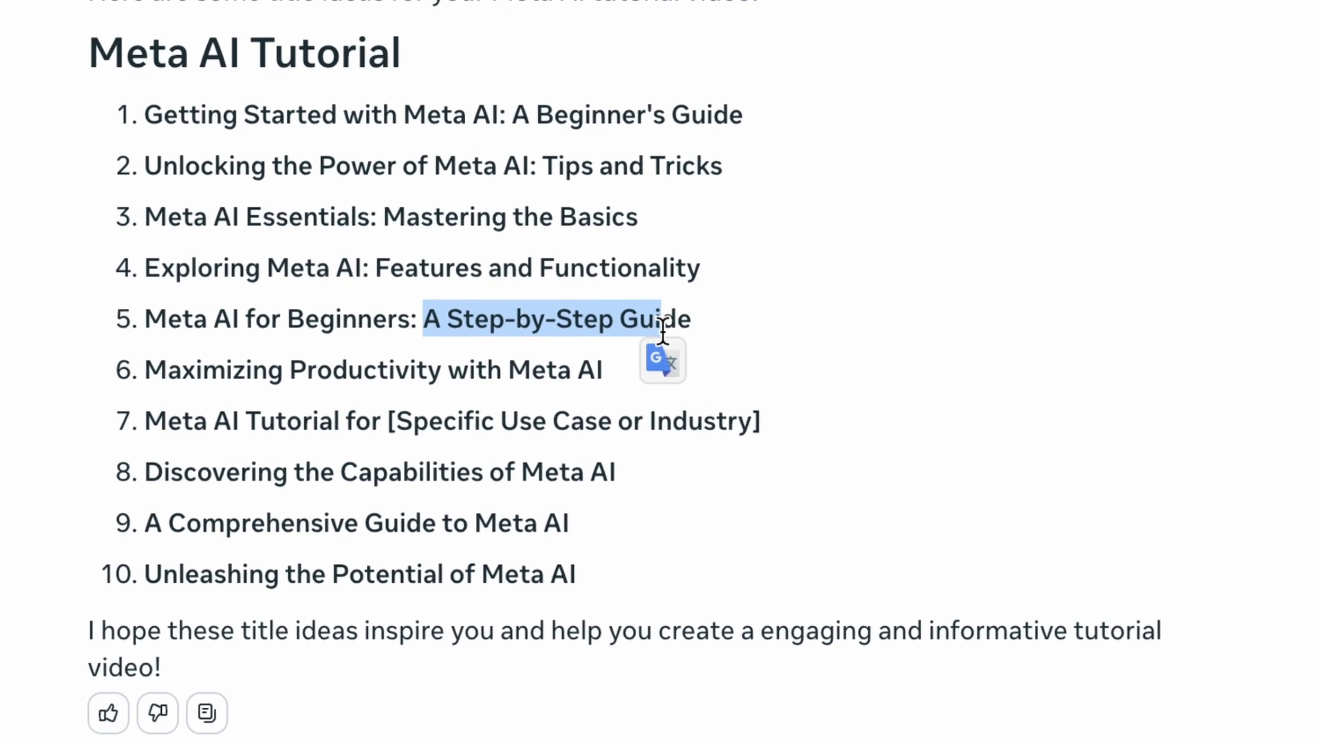
click(666, 333)
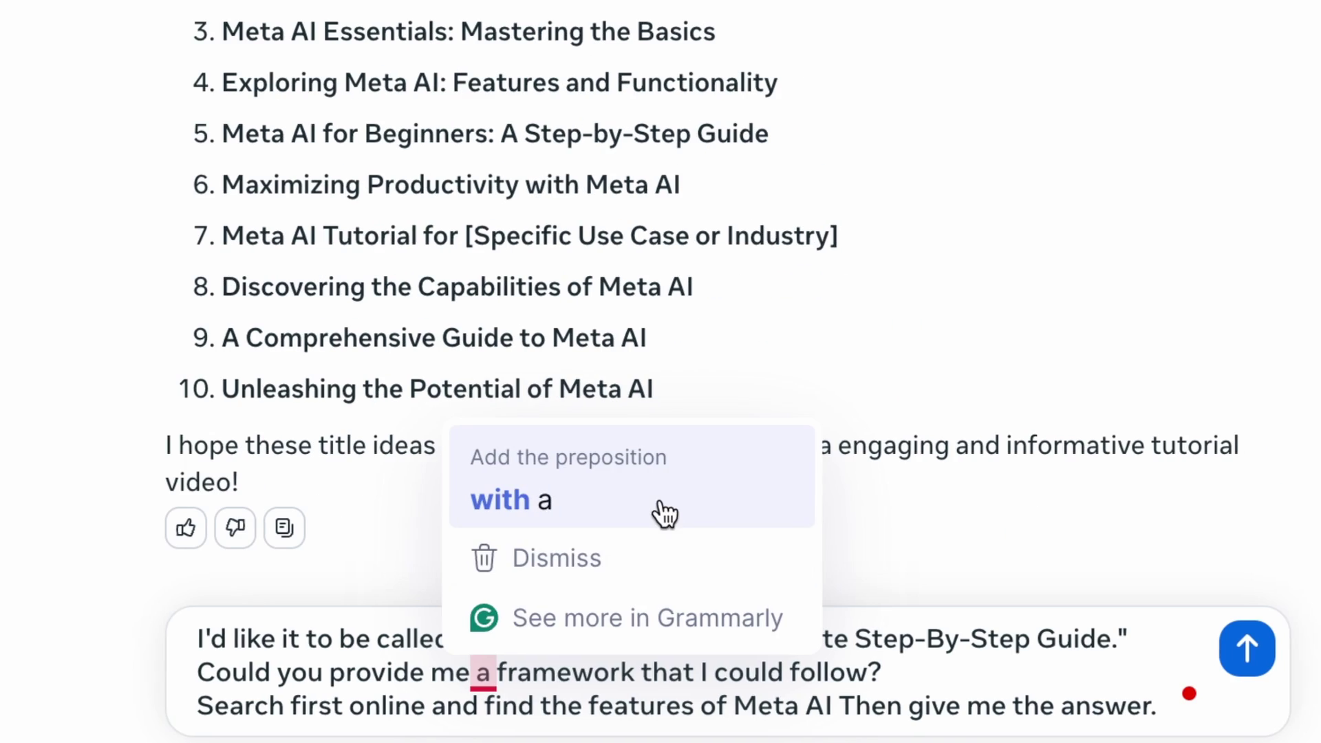
- Correct "provide me a framework" to "provide me with a framework" in the drafted prompt and send the request to Meta AI
click(665, 512)
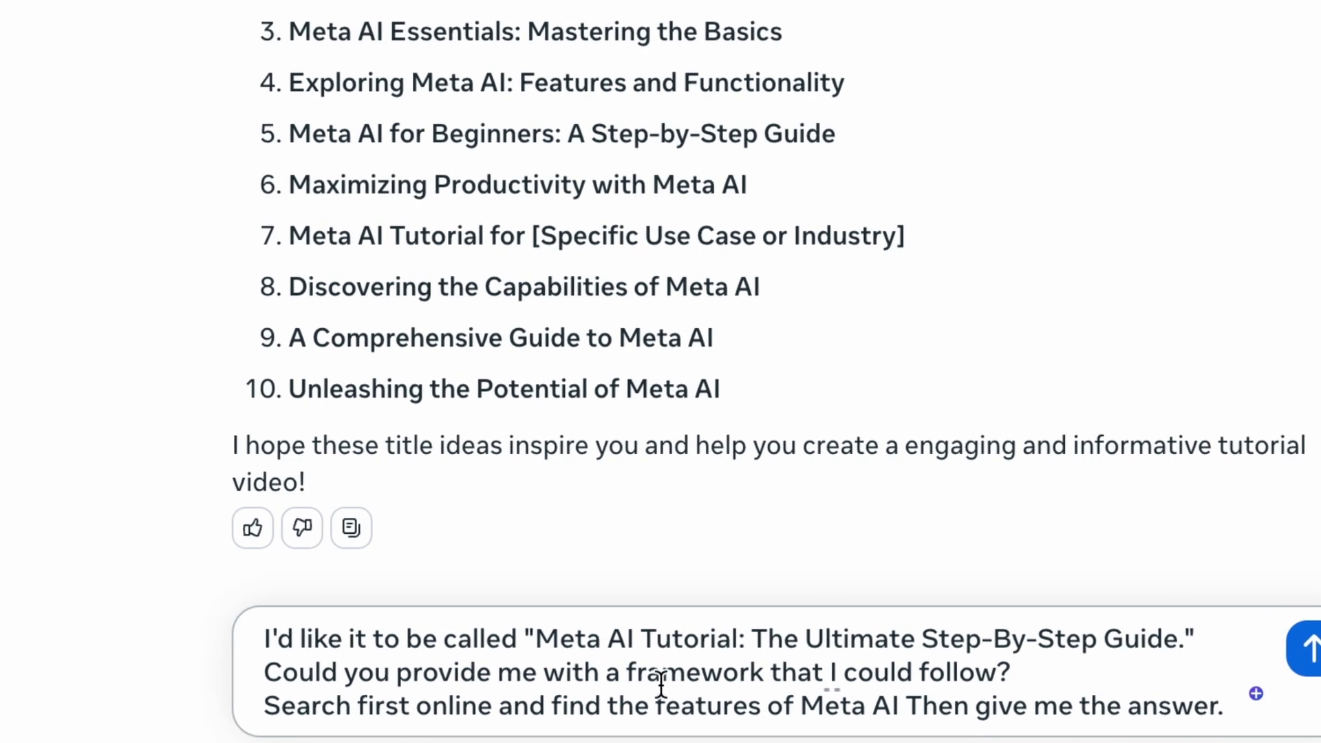
drag(517, 673, 542, 673)
drag(661, 681, 698, 678)
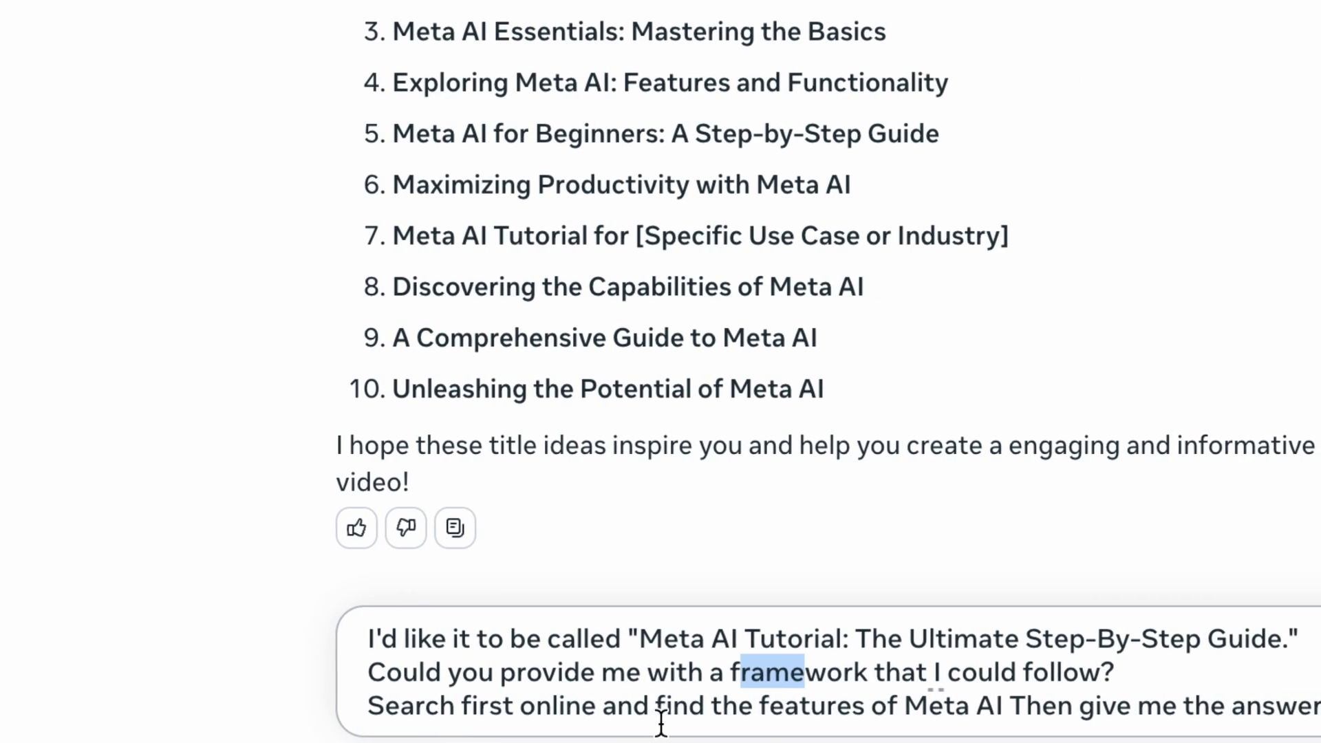
click(805, 707)
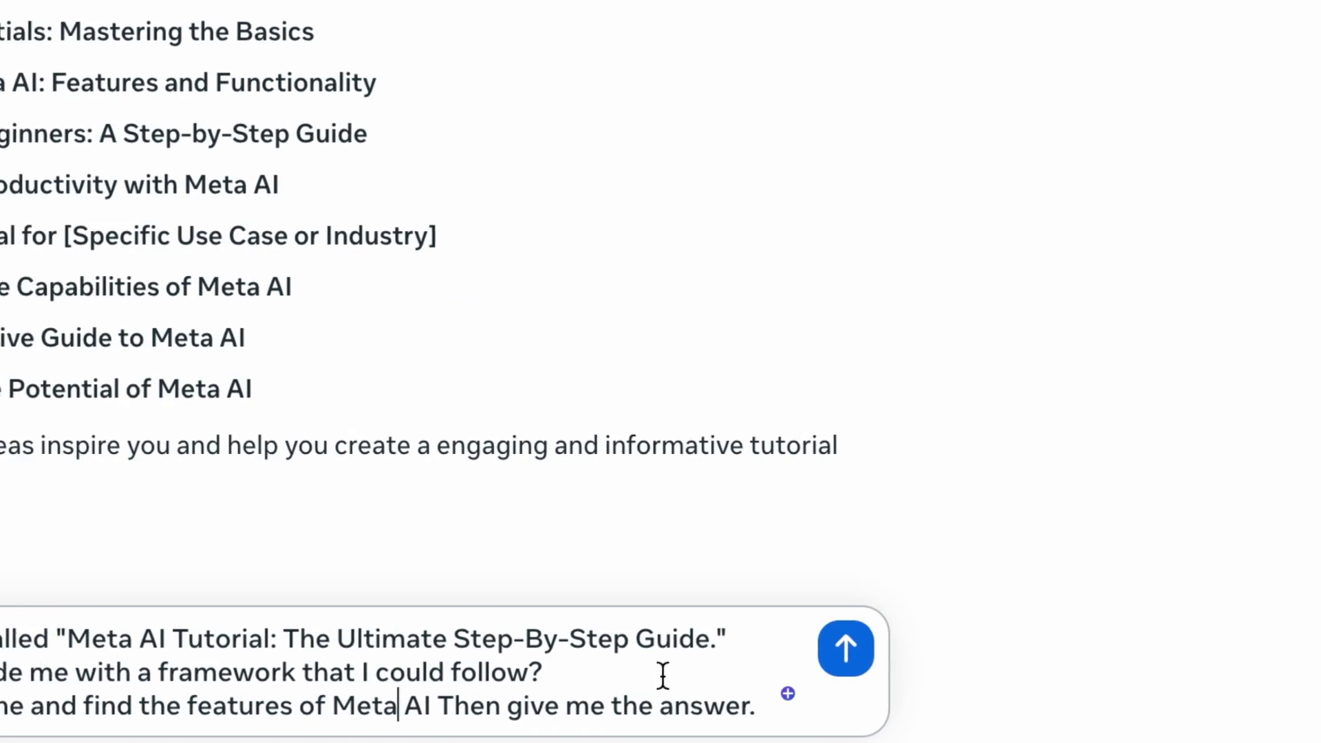
click(664, 650)
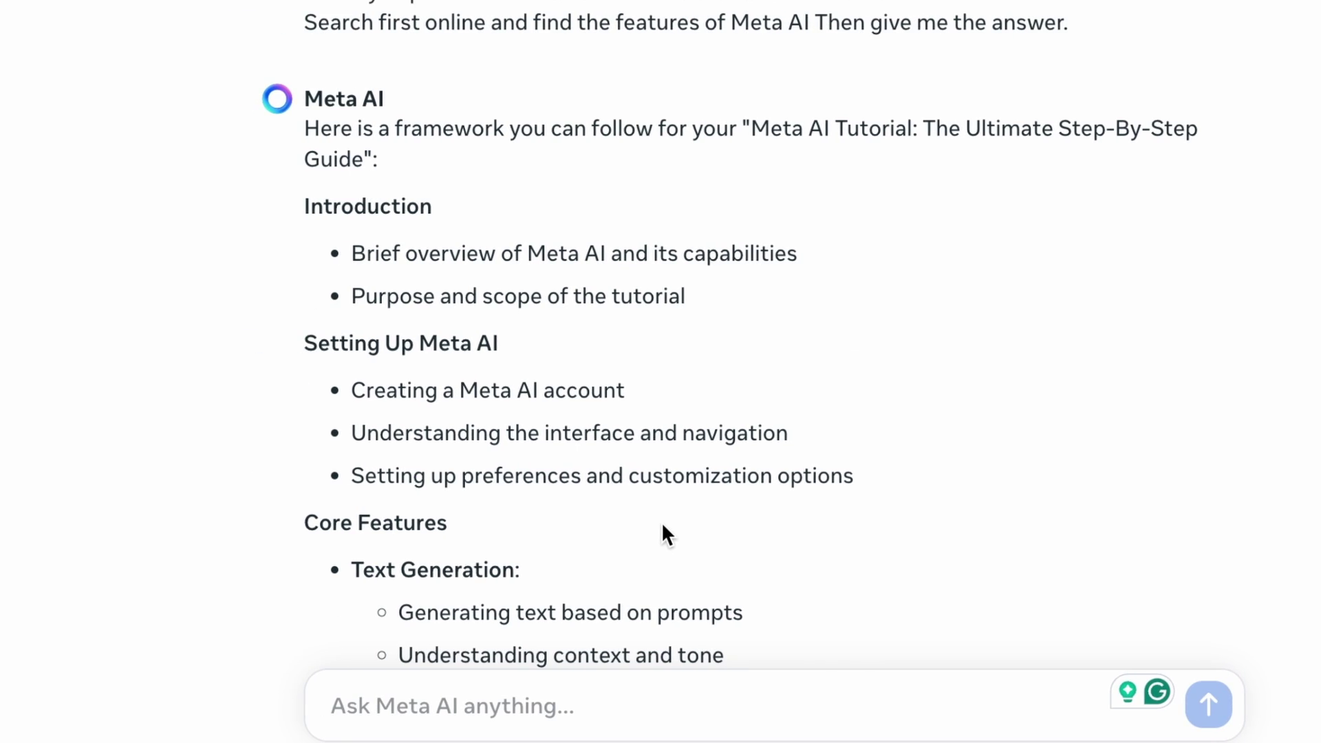
- Read through the generated tutorial framework from the Introduction to the Additional Resources and closing remark
scroll(663, 525, down, 2)
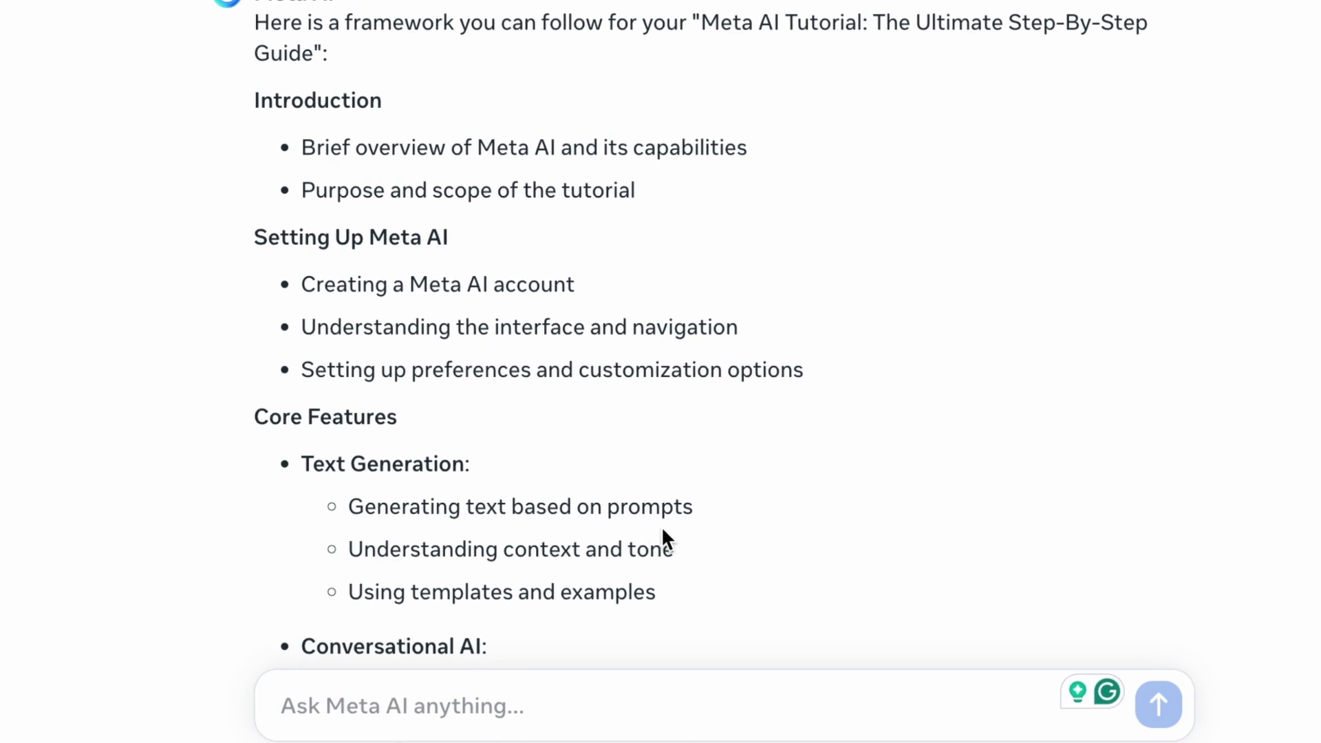
scroll(661, 543, down, 4)
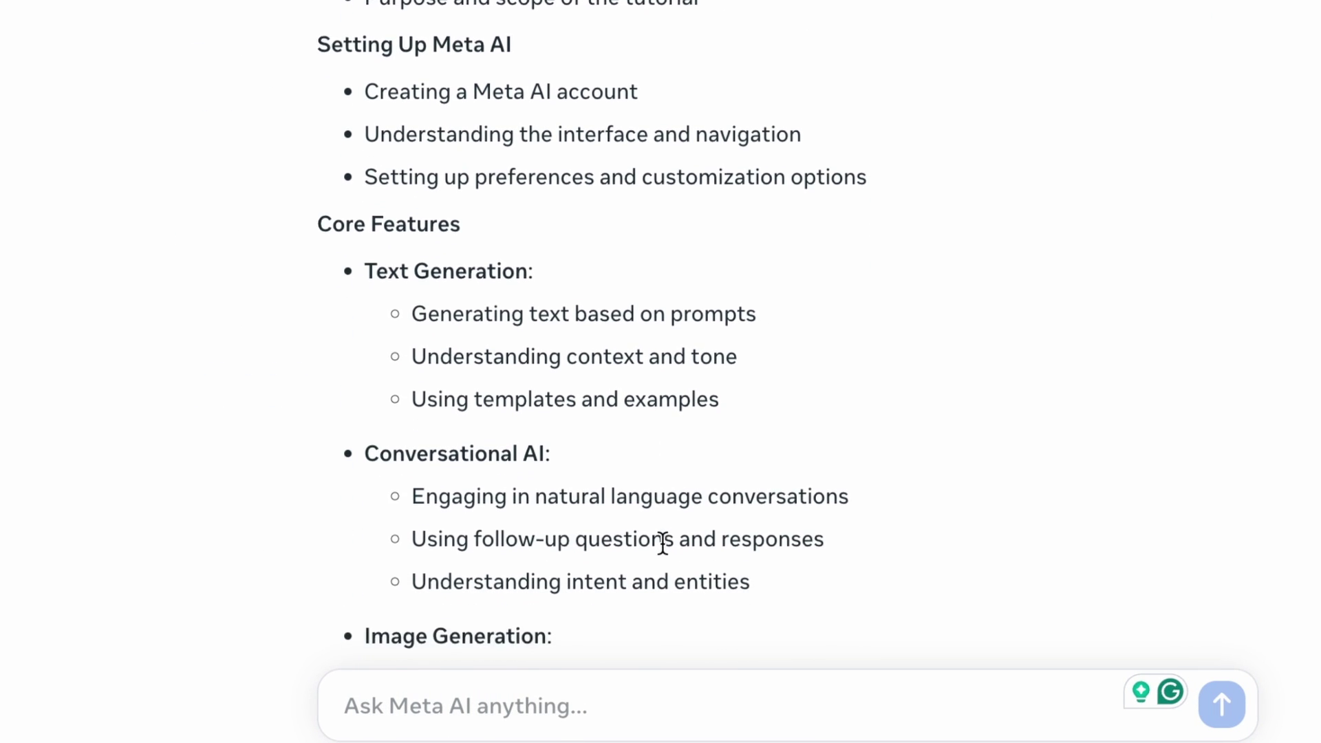
scroll(663, 543, down, 1)
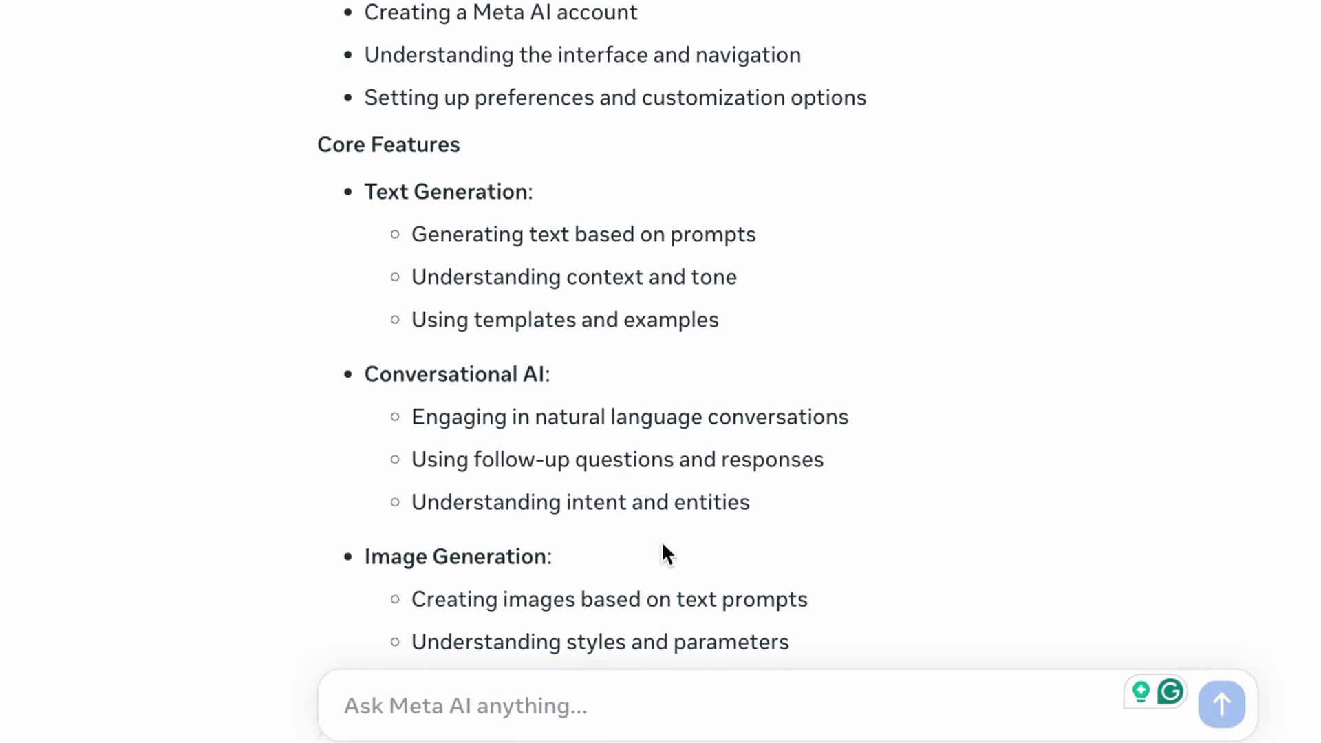
scroll(663, 545, down, 4)
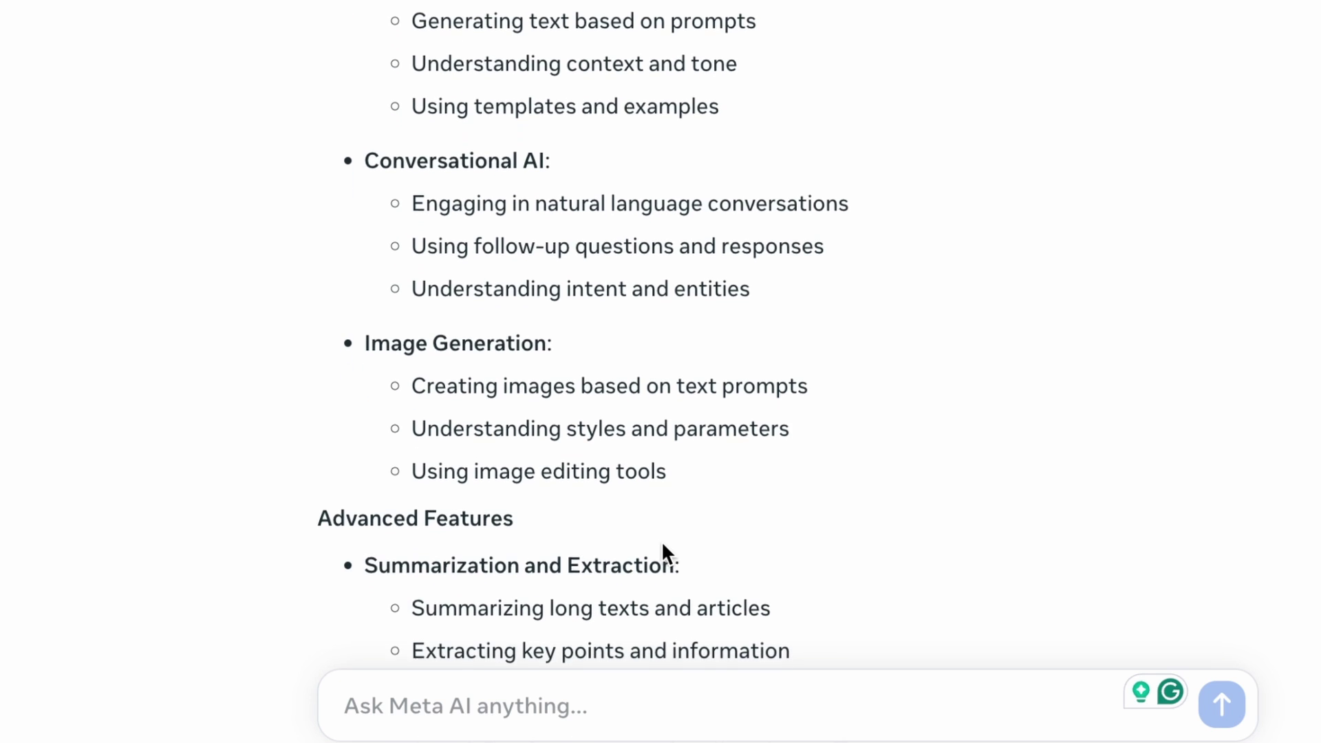
scroll(663, 544, down, 5)
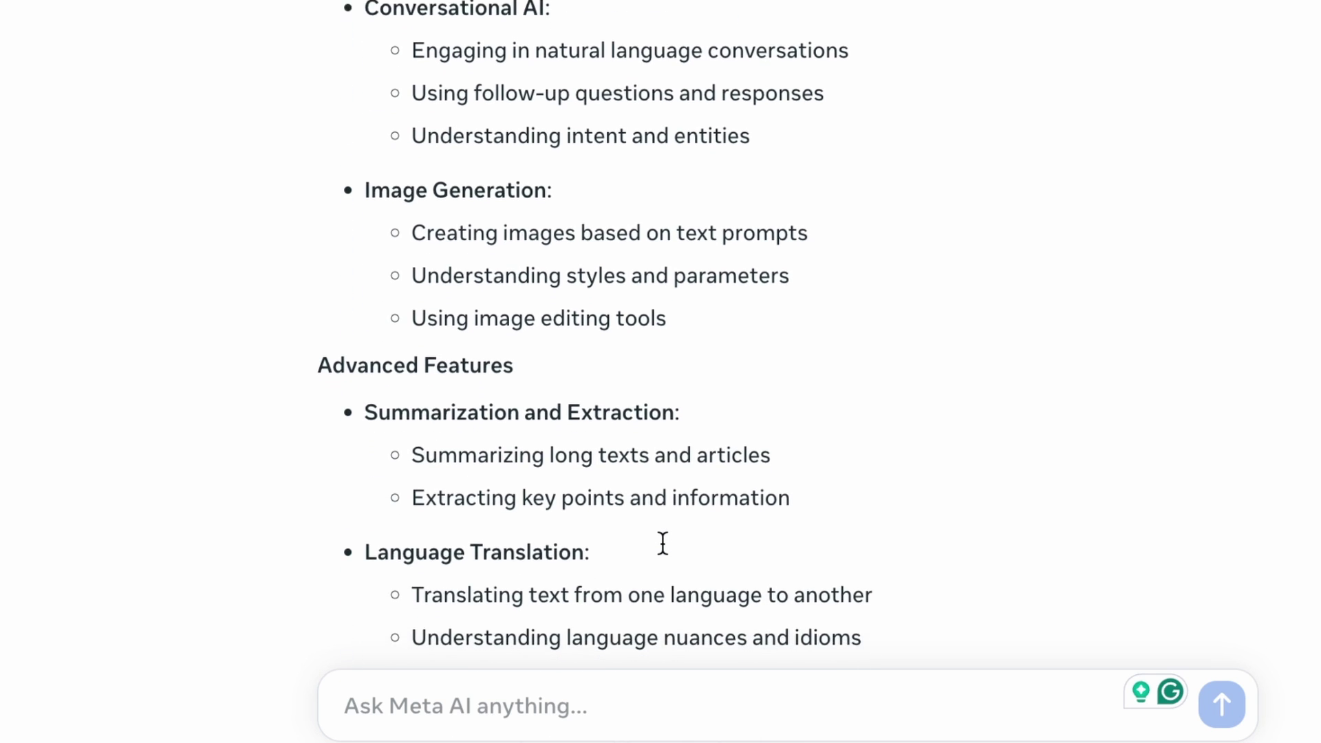
scroll(662, 543, down, 1)
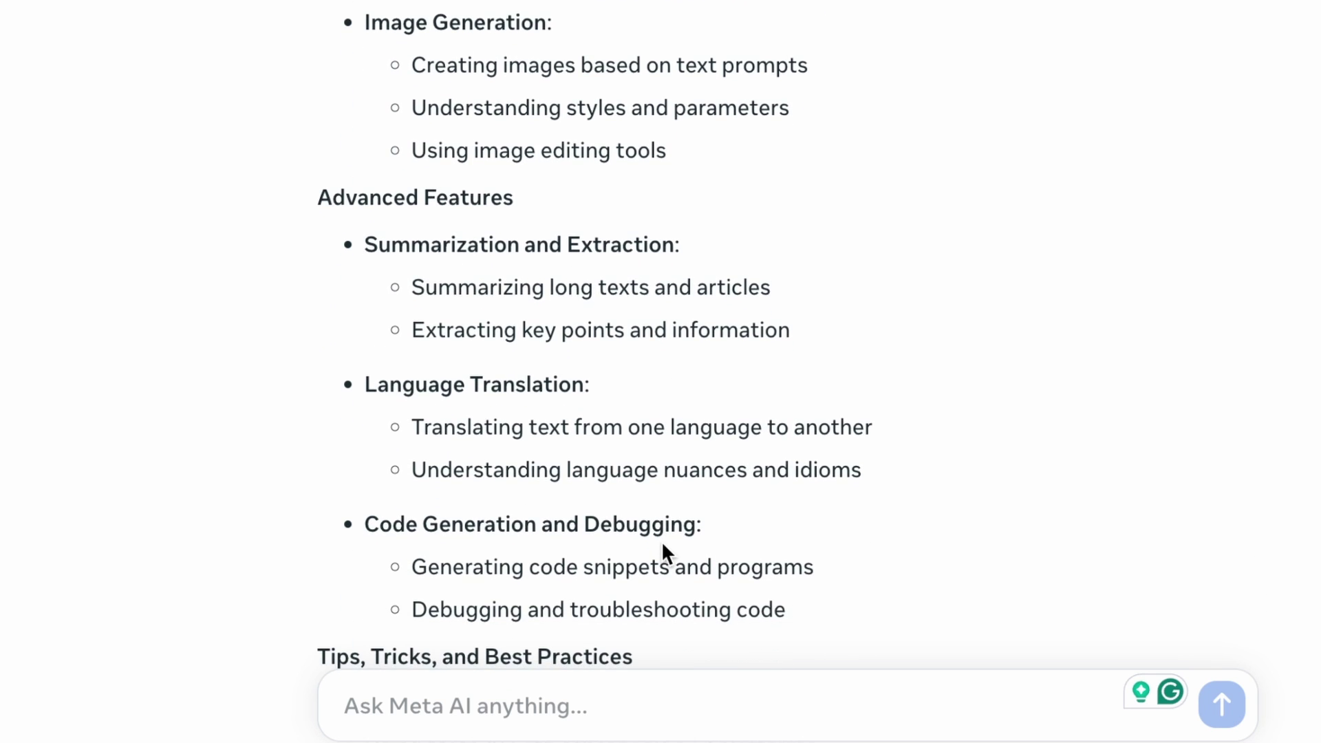
scroll(662, 544, down, 6)
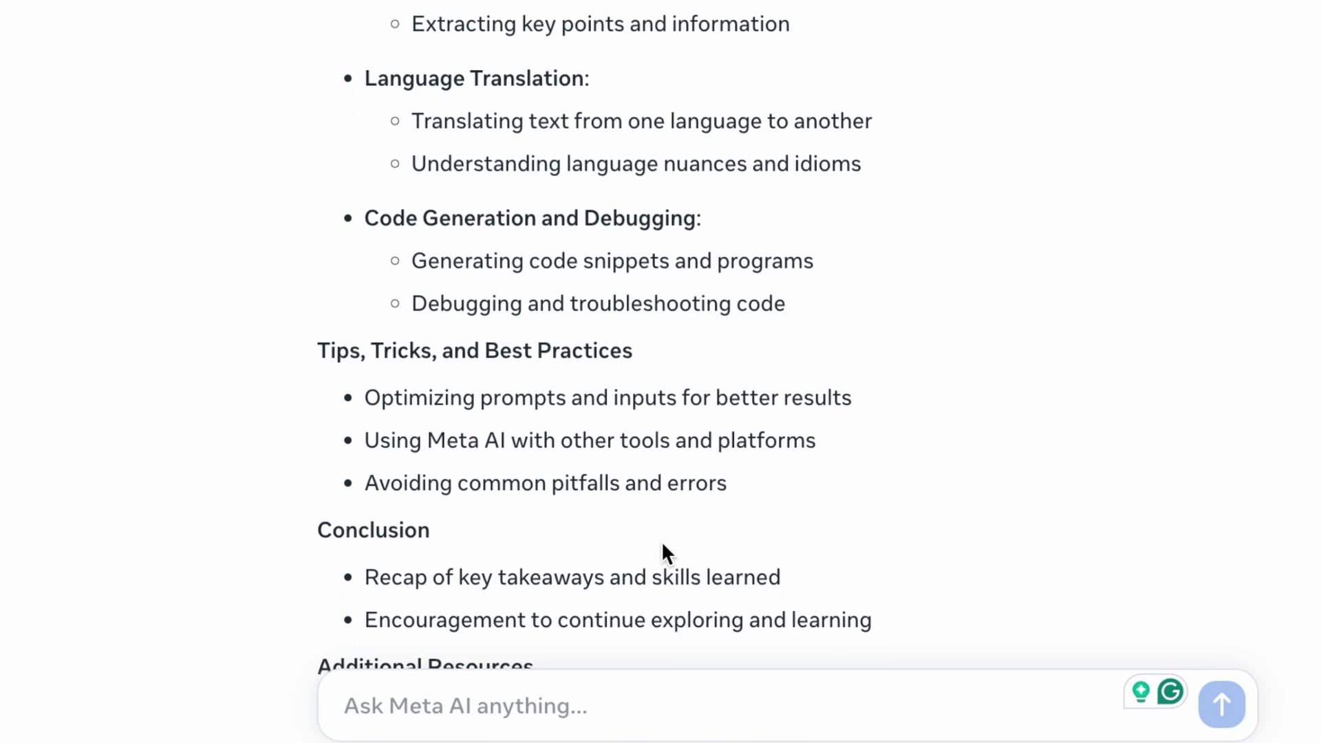
scroll(663, 544, down, 1)
scroll(663, 544, down, 4)
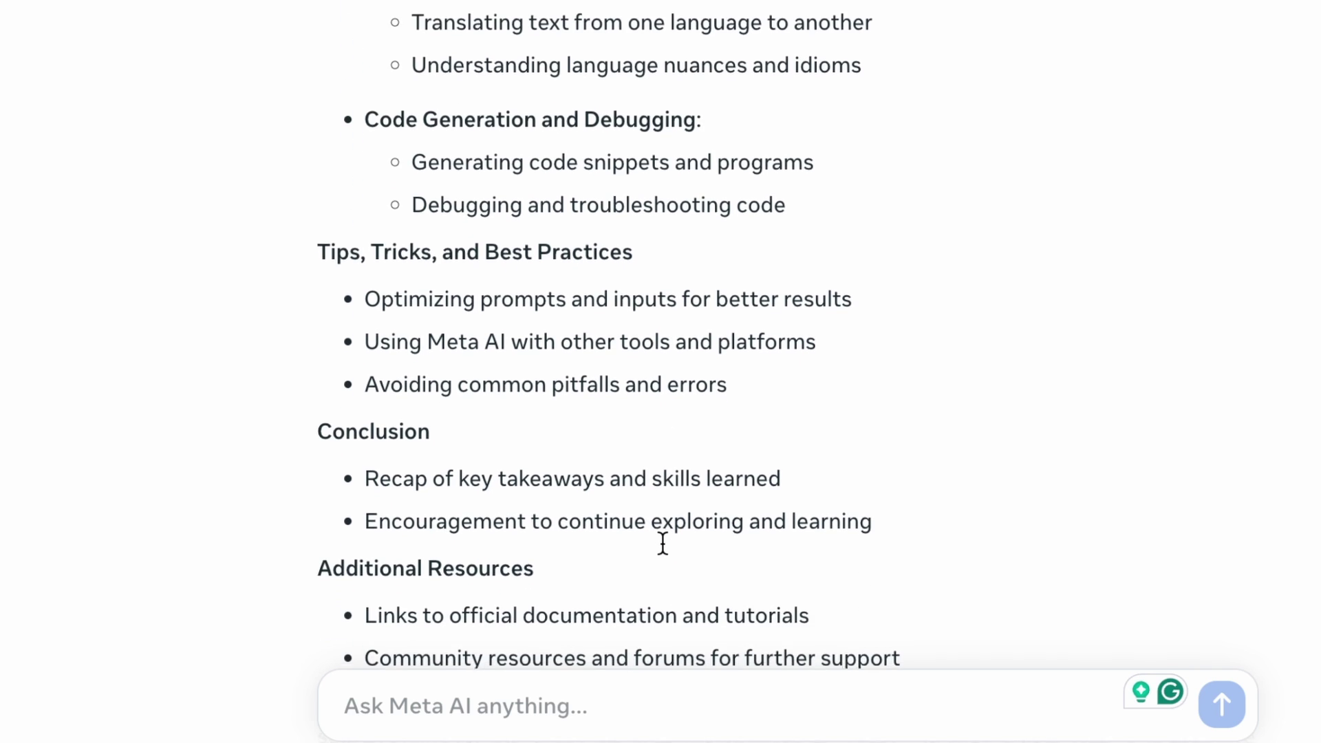
scroll(663, 544, down, 1)
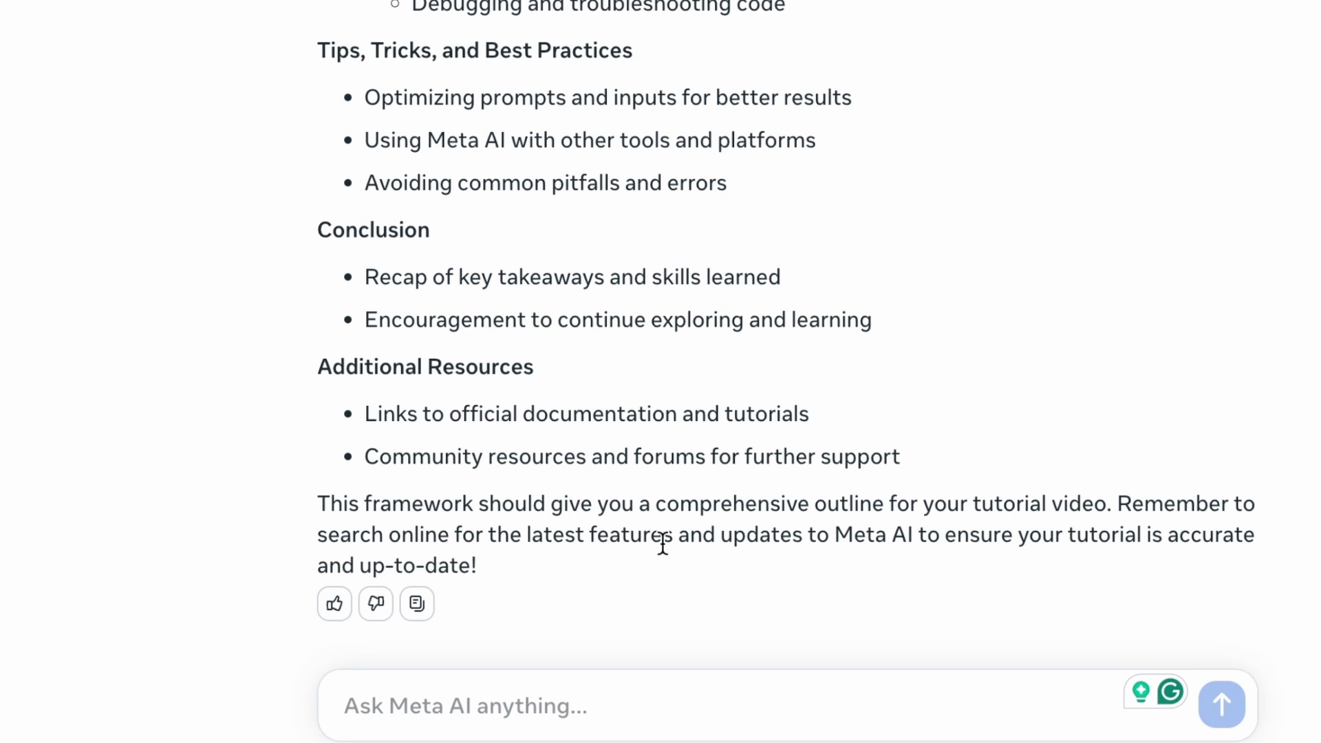
- Go back over the framework's Core Features and Advanced Features, examining the Conversational AI, Image Generation and Summarization points
scroll(660, 547, up, 2)
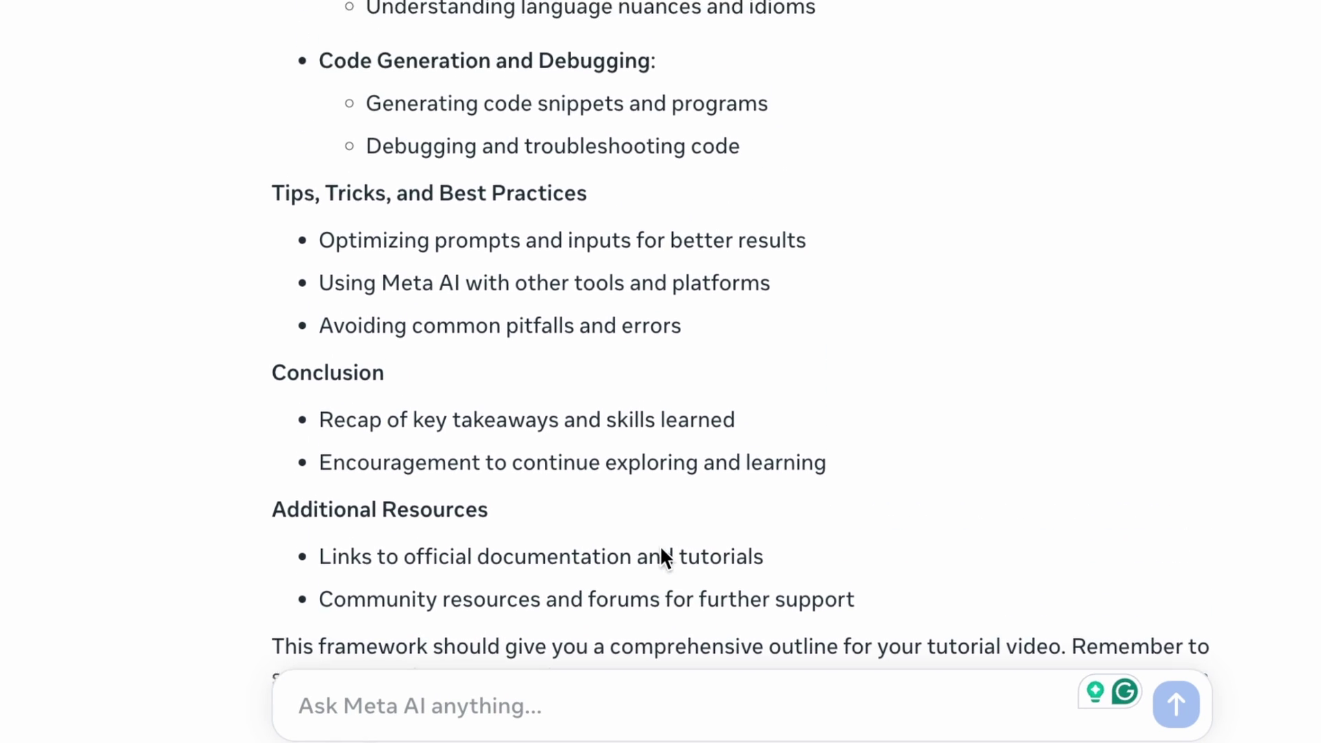
scroll(662, 548, up, 6)
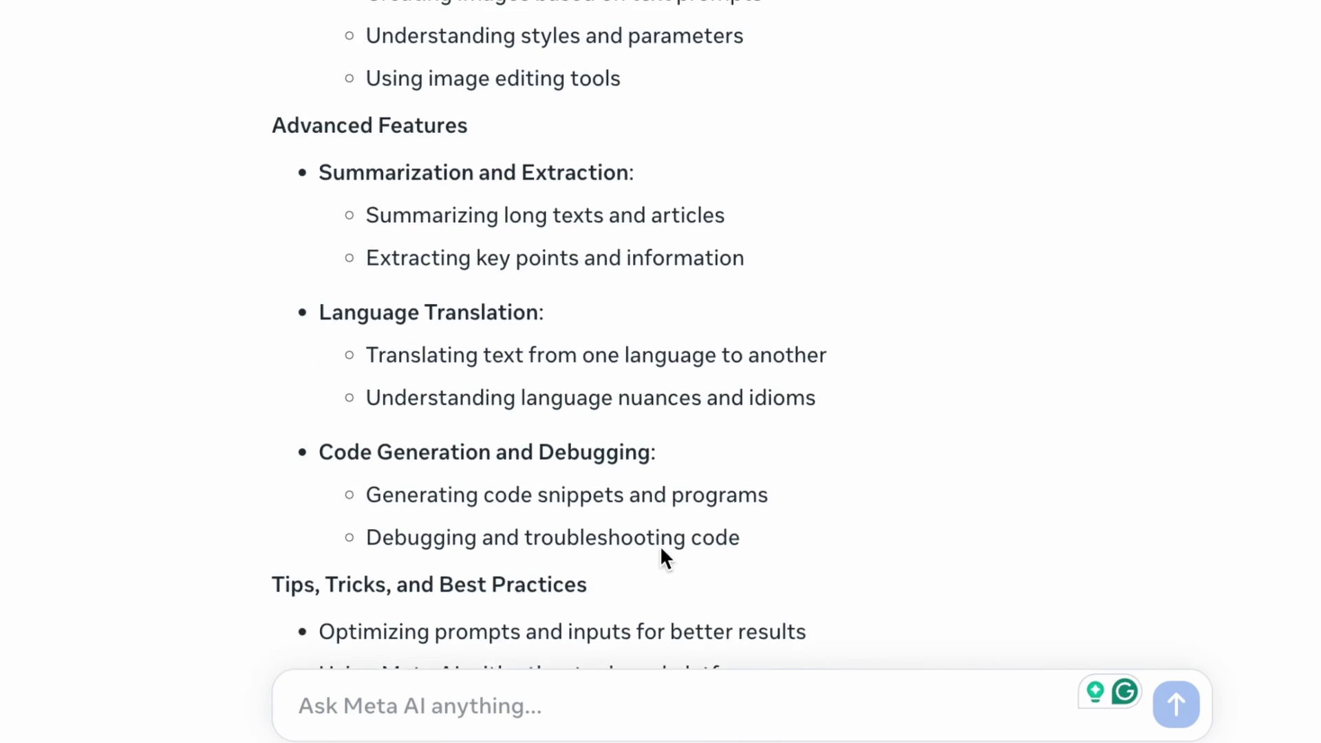
scroll(661, 548, up, 4)
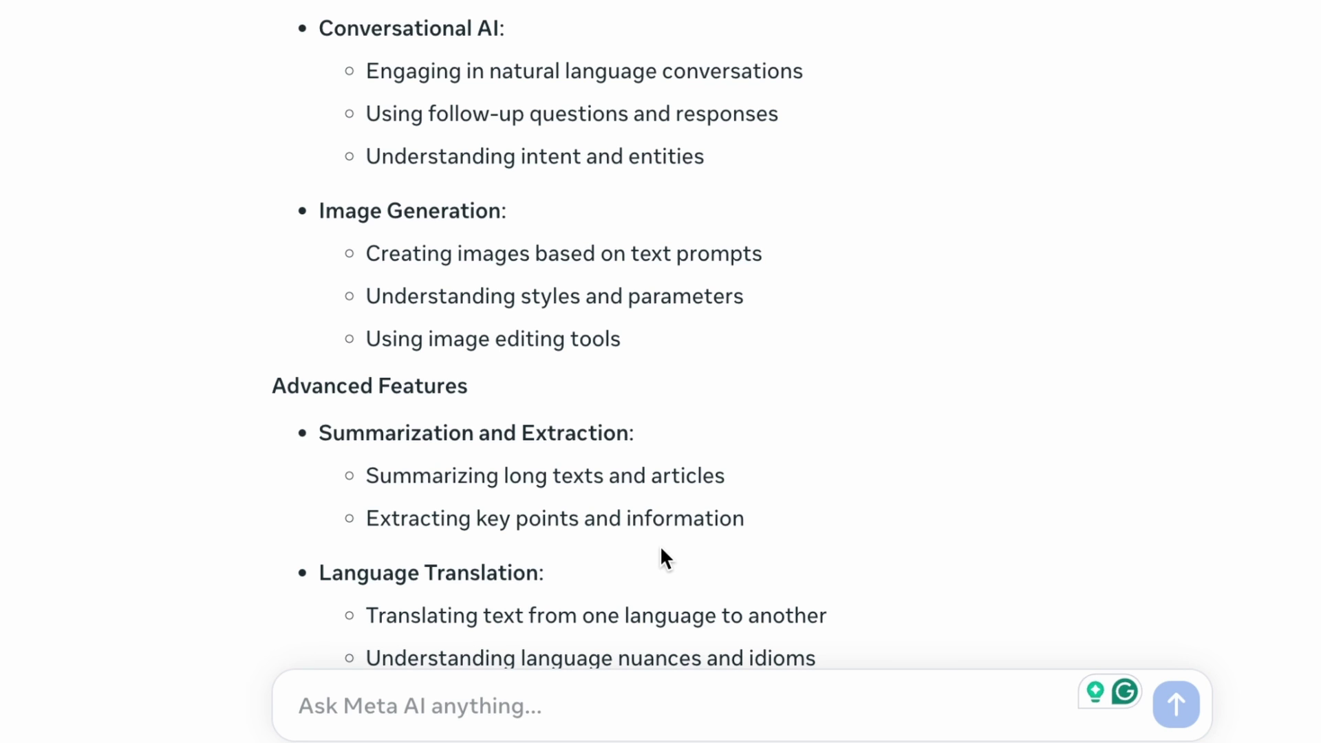
scroll(661, 549, up, 2)
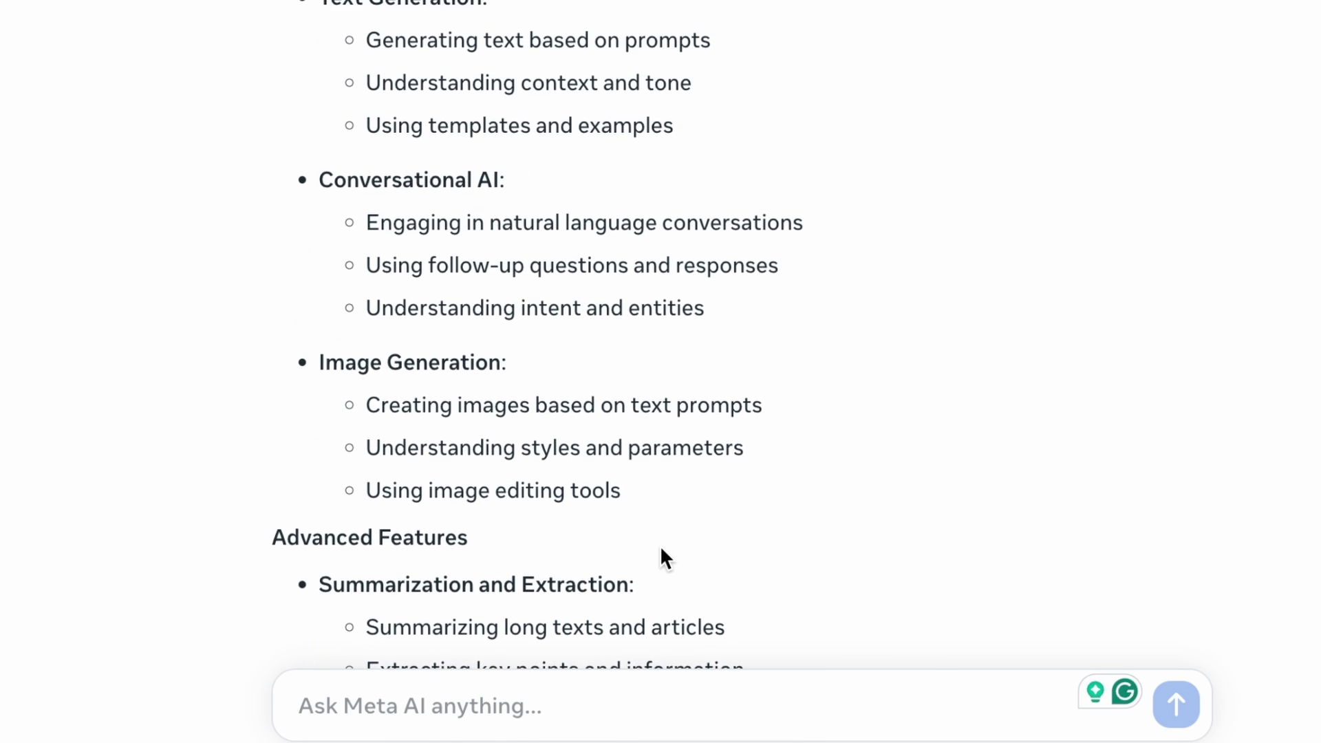
scroll(660, 548, down, 2)
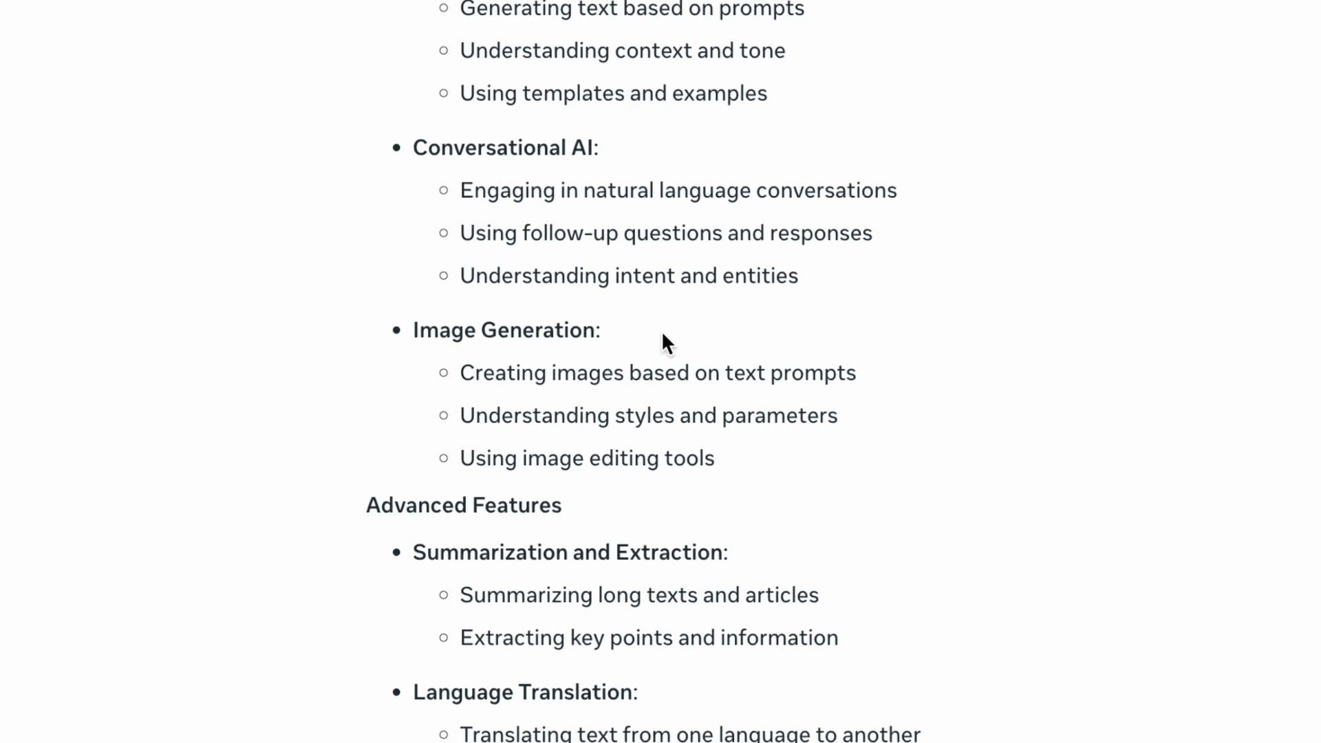
scroll(620, 338, down, 4)
scroll(662, 390, down, 1)
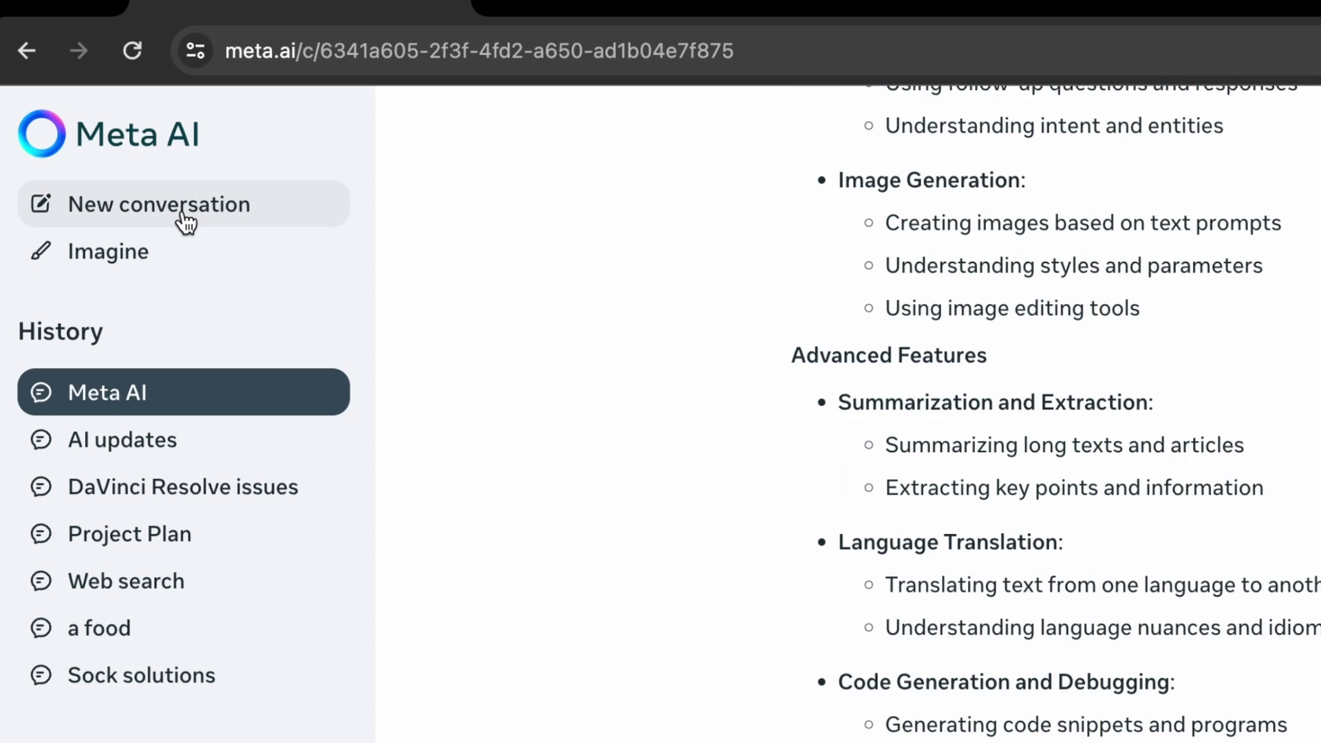
- Start a new conversation for generating a Python snake game and look over the code Meta AI writes
click(183, 221)
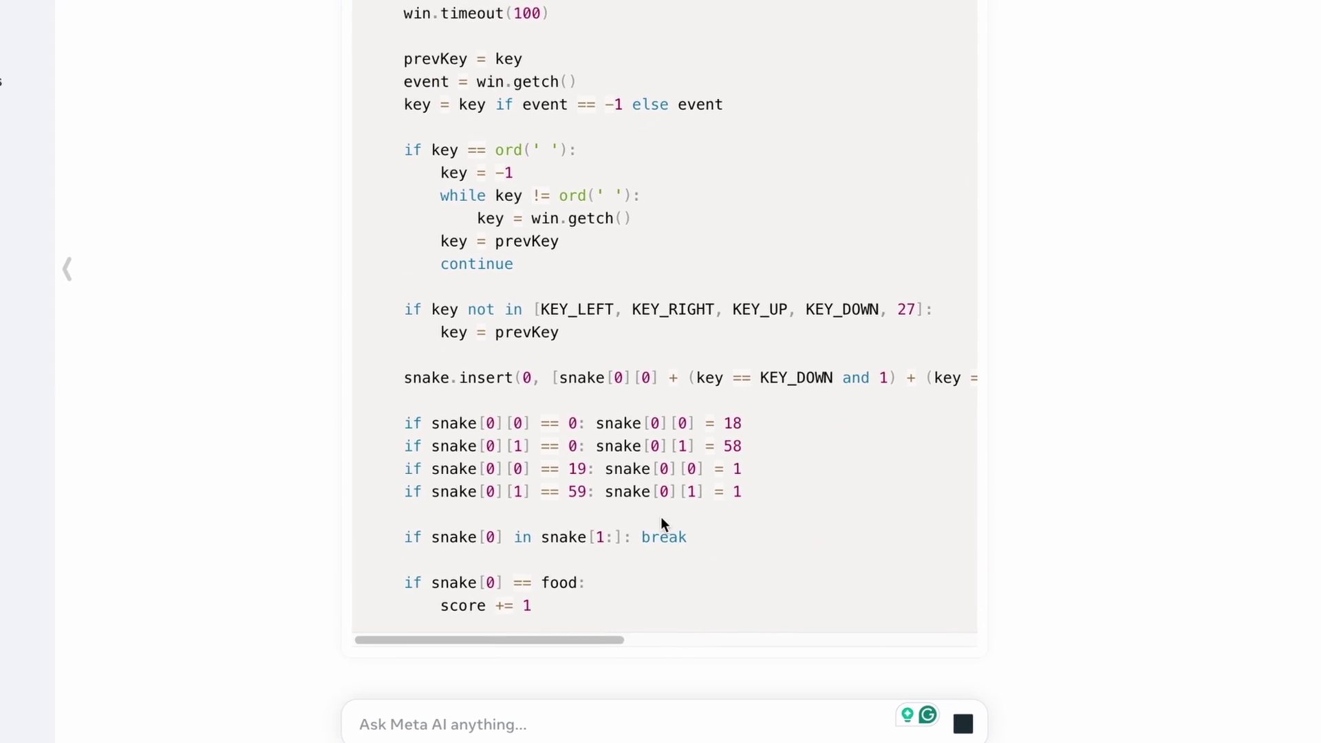
scroll(662, 541, up, 15)
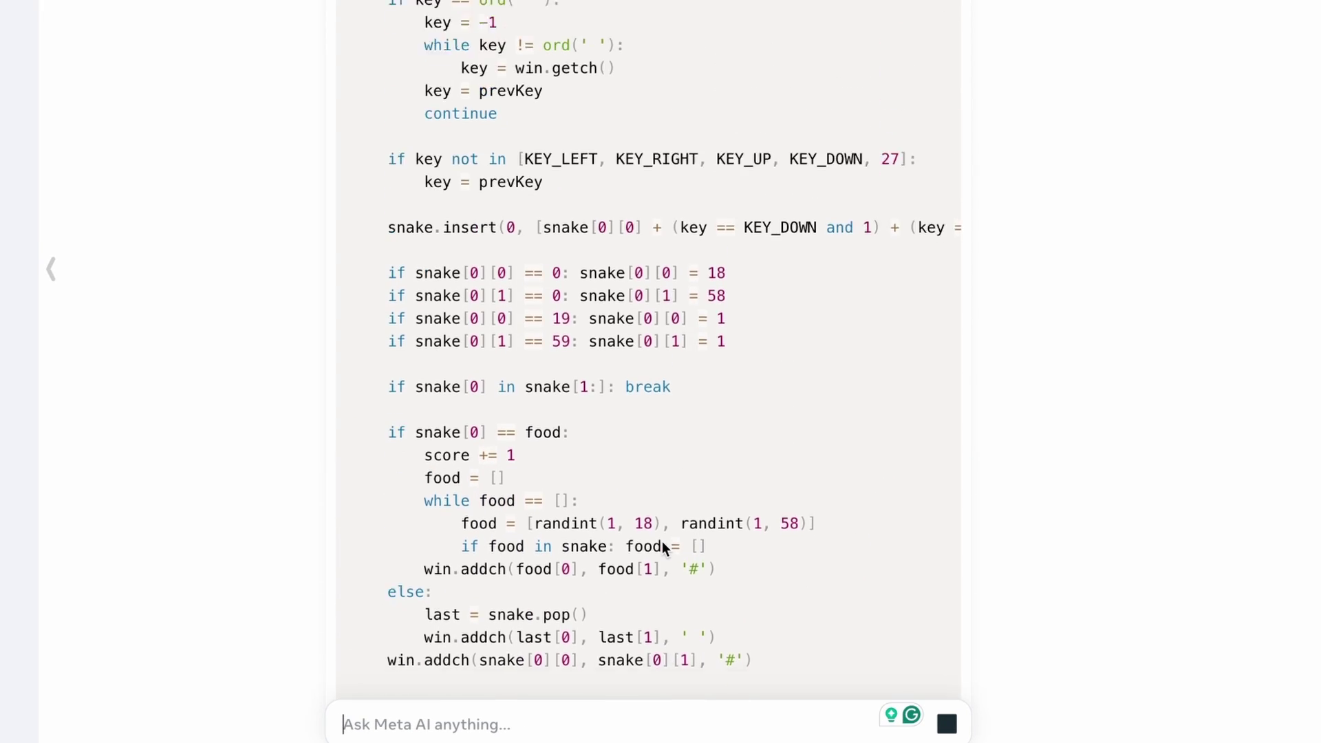
scroll(662, 541, up, 1)
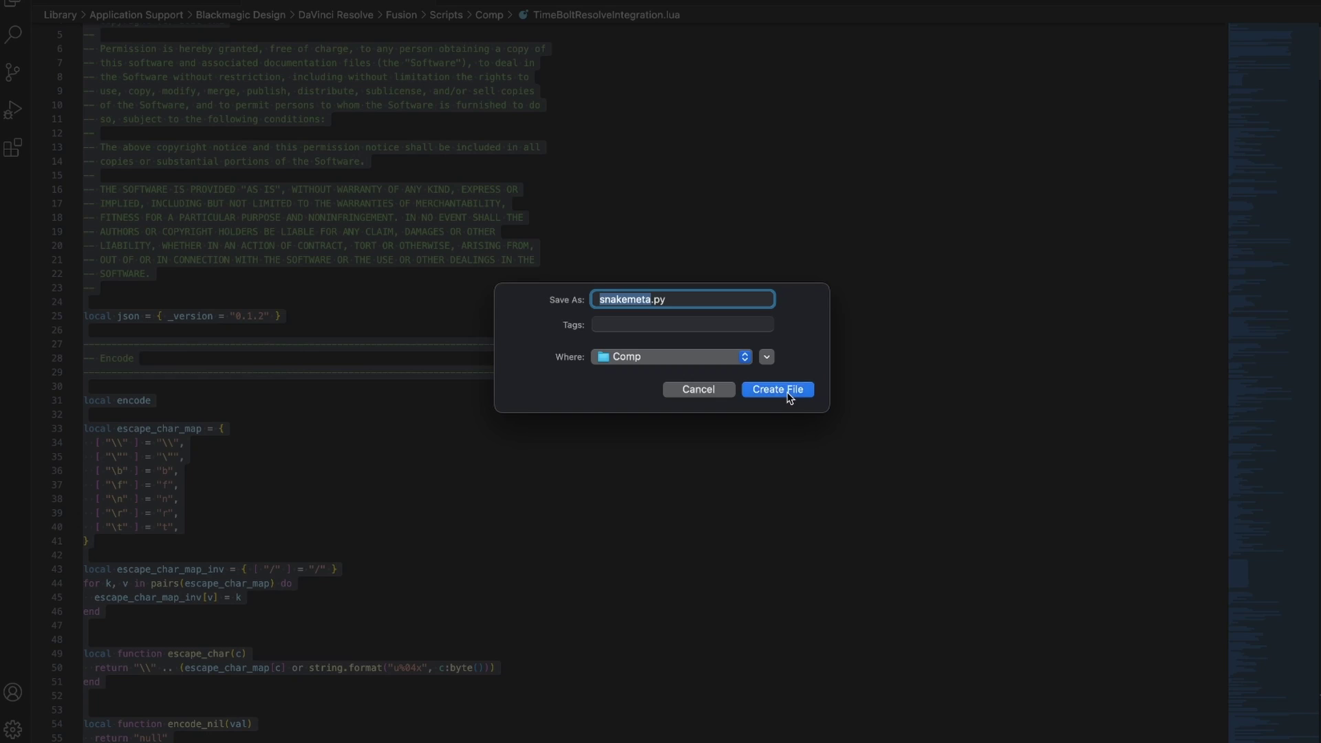
- Switch to the code editor, create the file snakemeta.py in the Comp folder and paste in the generated snake game code
click(785, 389)
key(super+v)
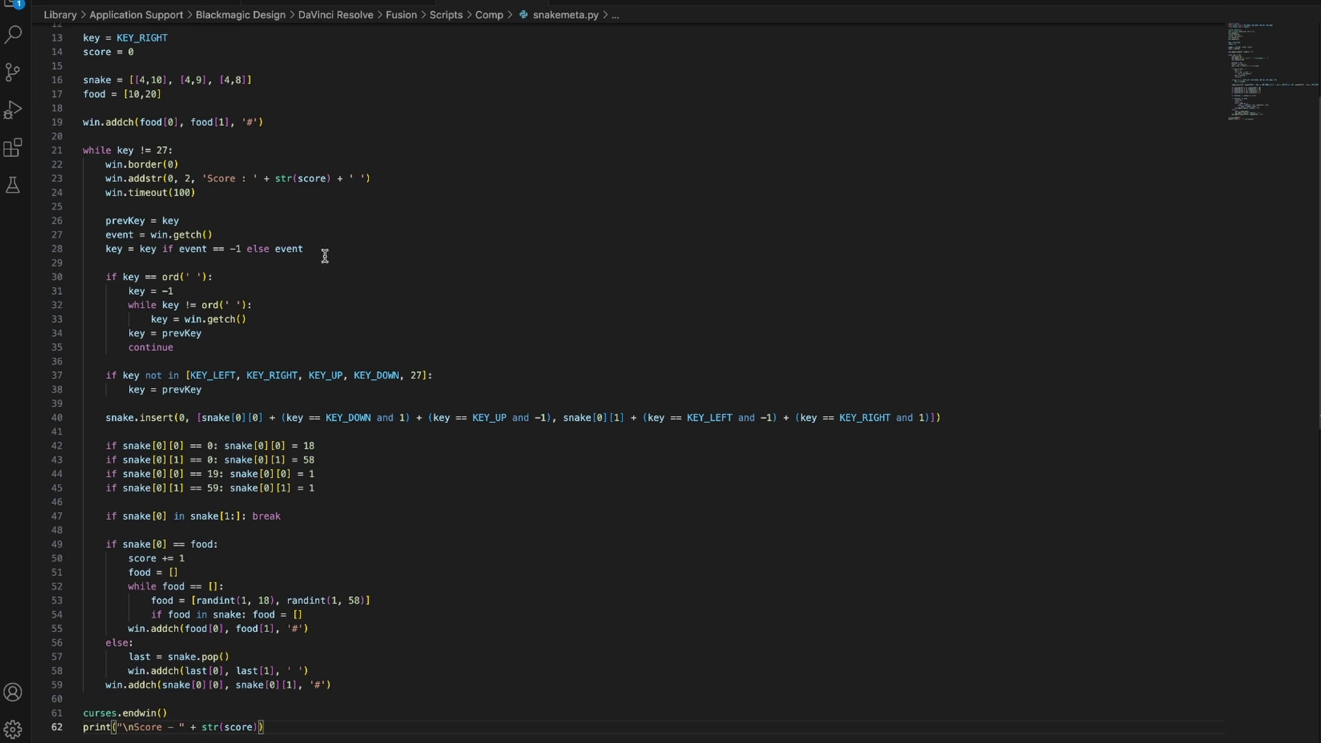
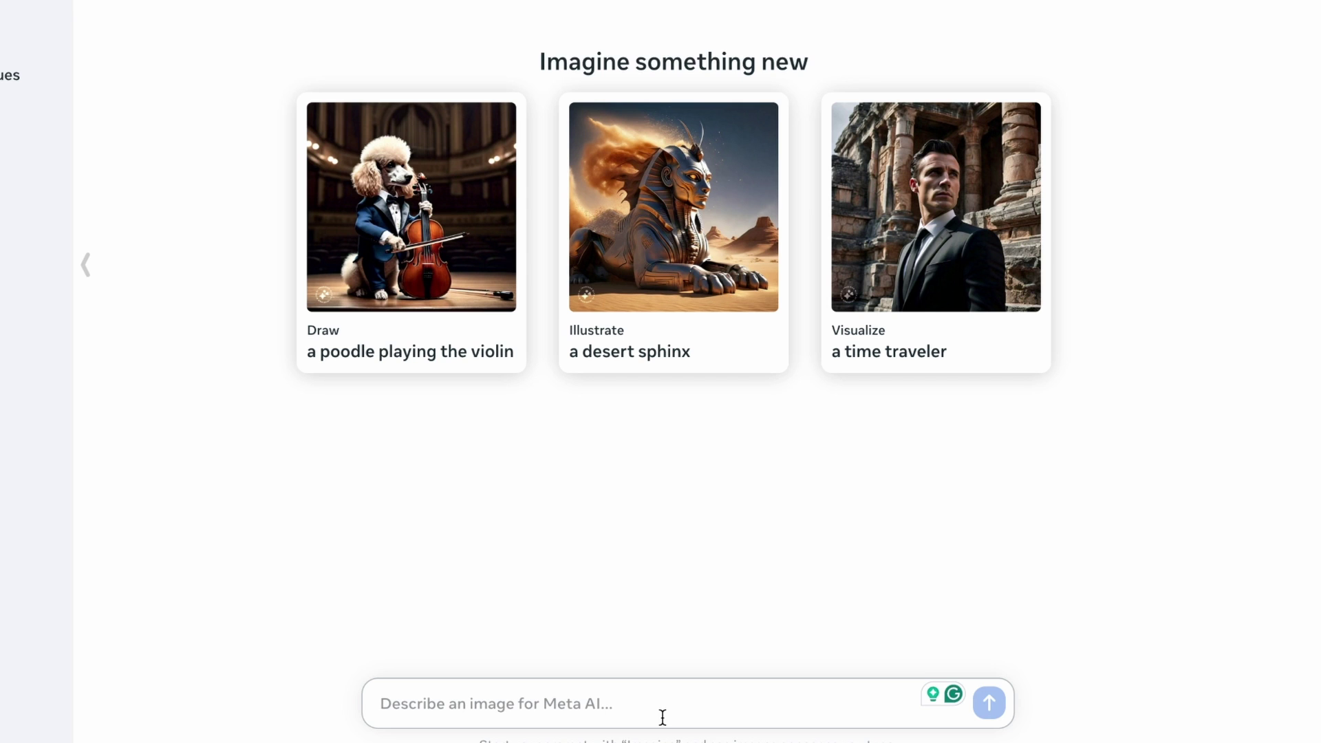
- Describe the image in Meta AI's Imagine as "Make an image of a banana that has arm and legs and is doing a little dance"
text(Make an image of a ban)
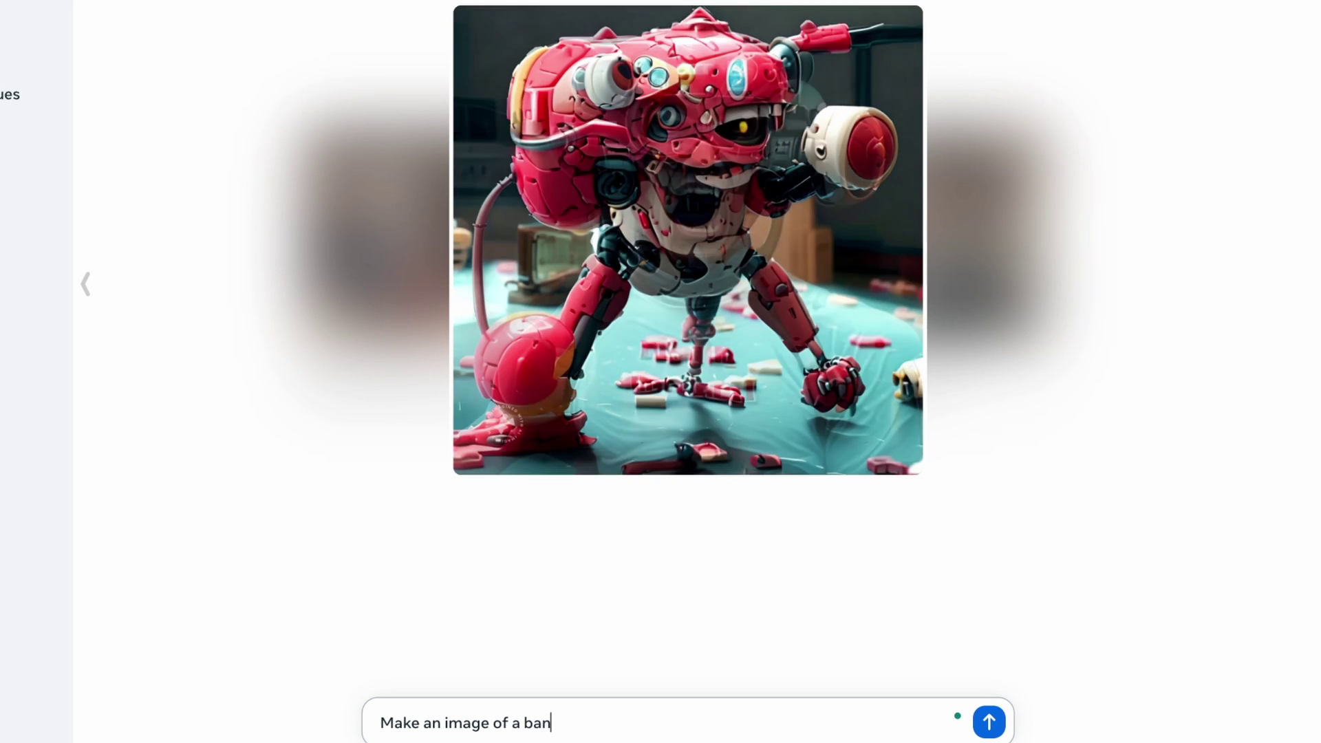
text(ana that has arm and legs and )
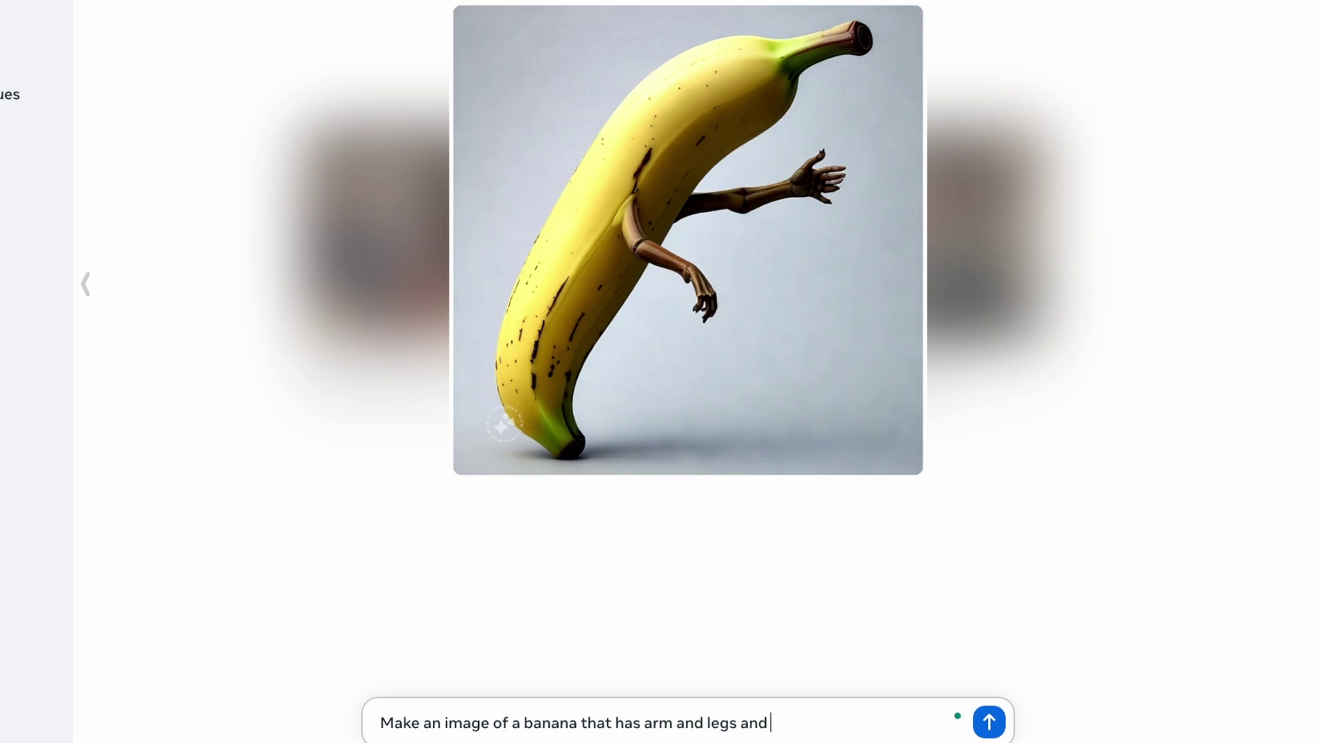
text(is doing )
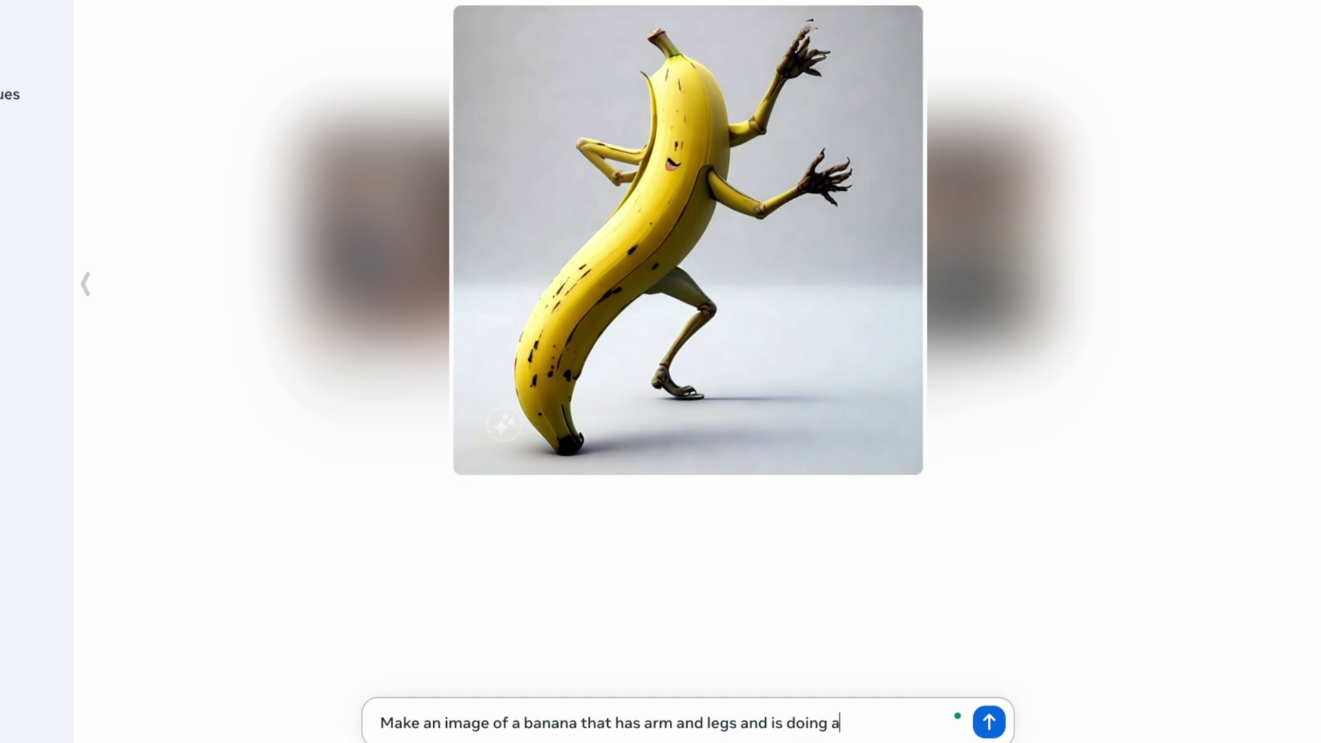
text(a little dance)
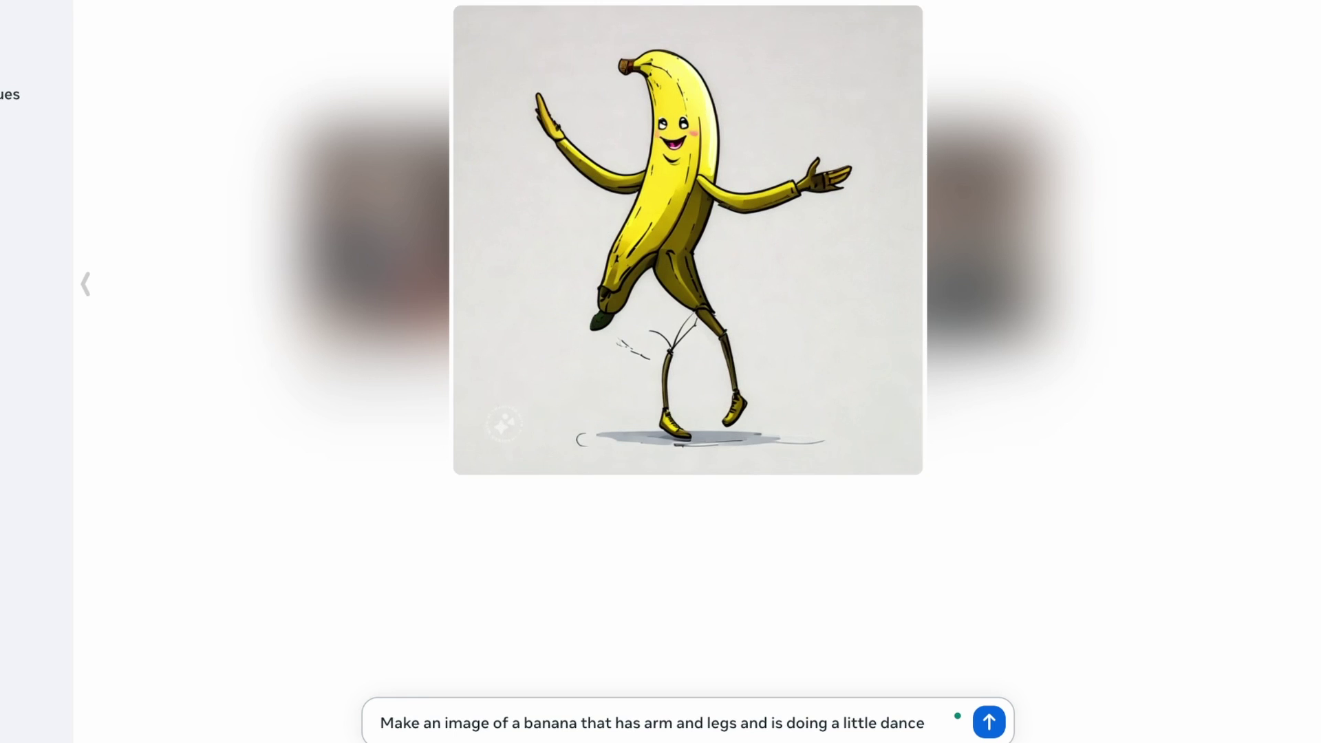
- Add ". put a top hat on him and put him on a kitchen counter" to the prompt, generate the images and briefly enlarge the bow-tied banana
text(. put a top hat on him and put him on a kit)
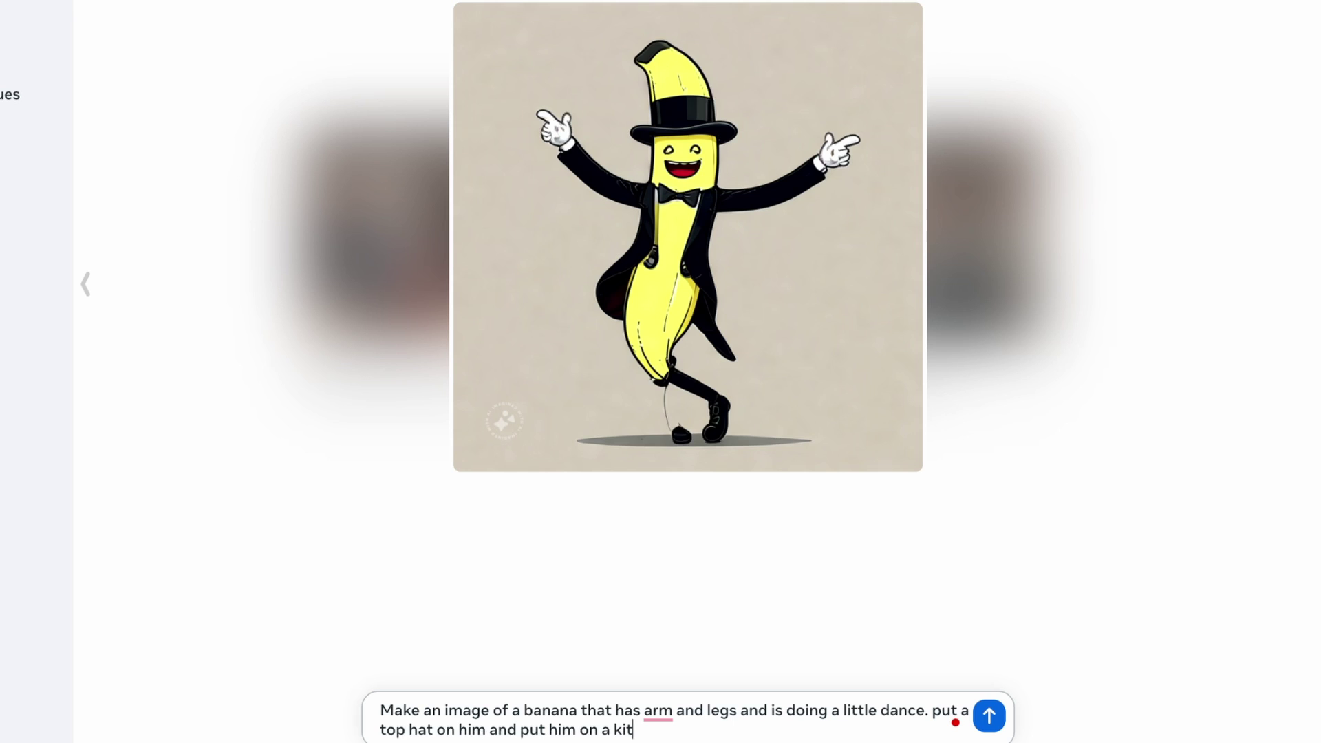
text(chen)
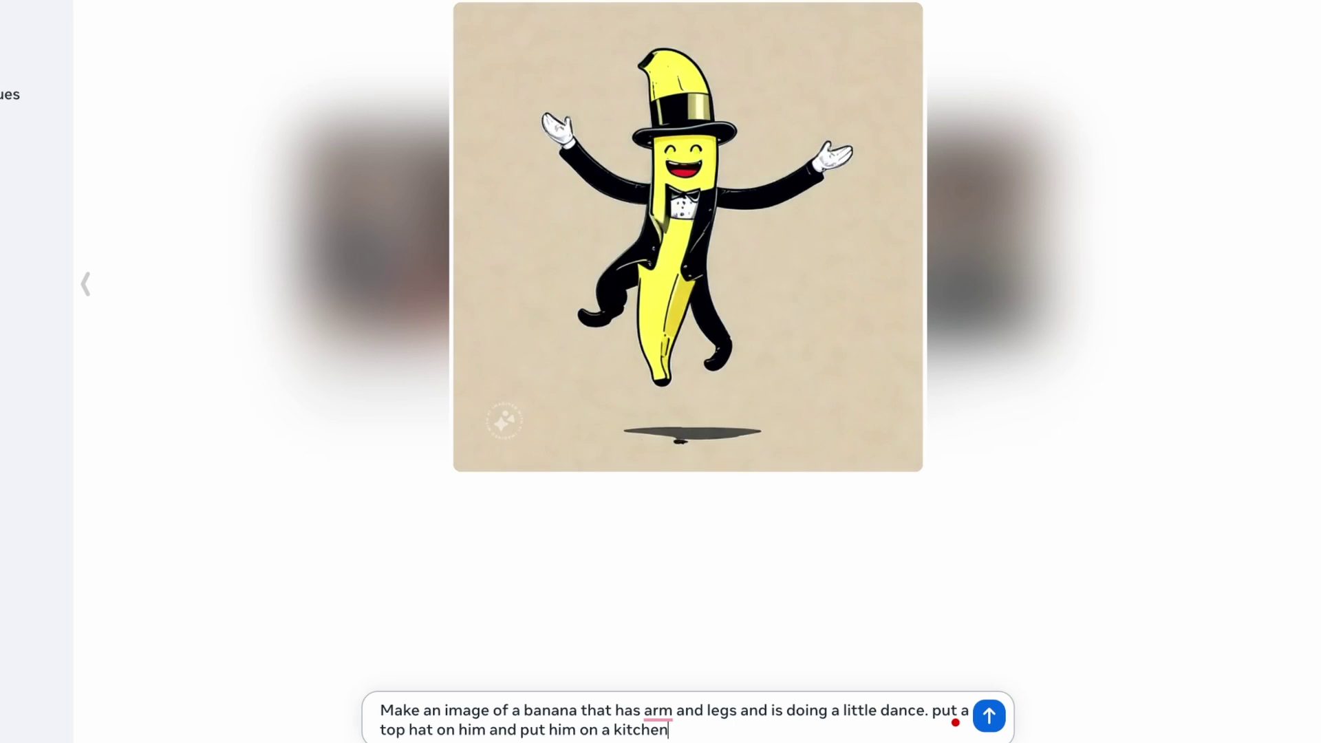
text( count)
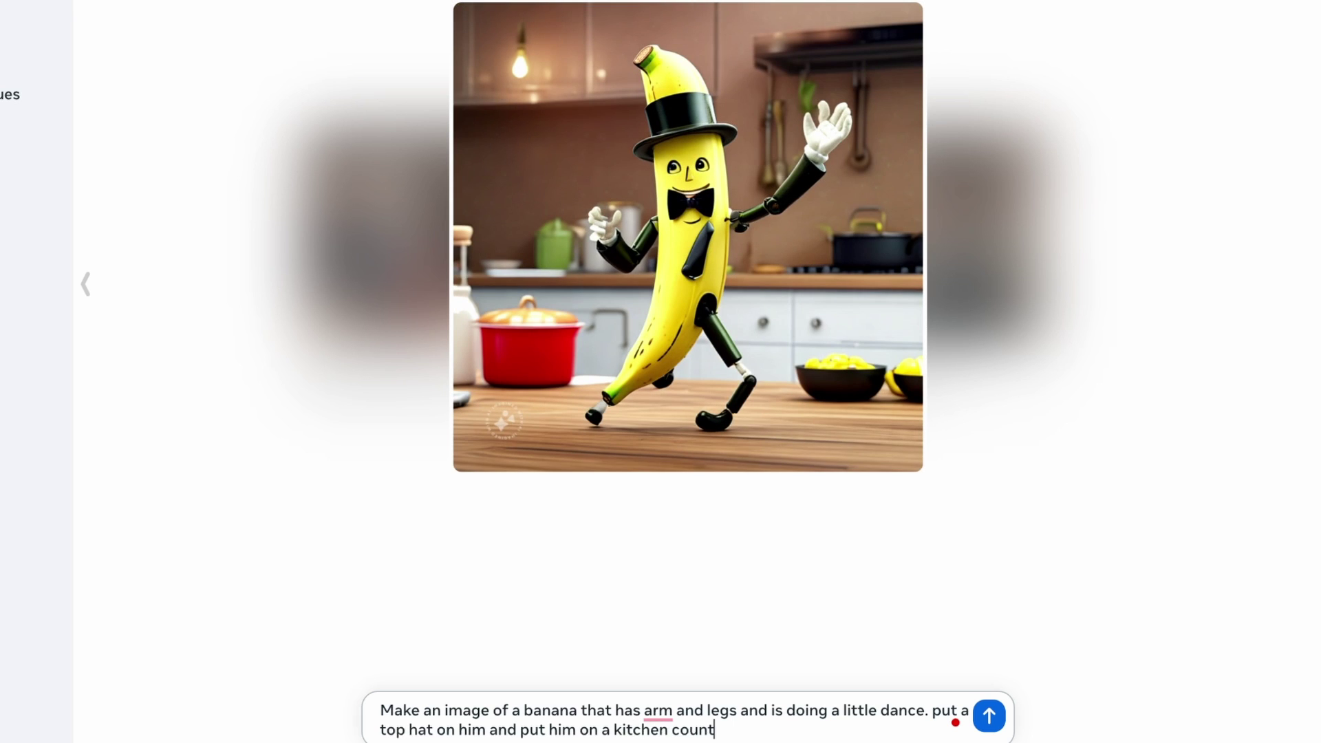
text(er)
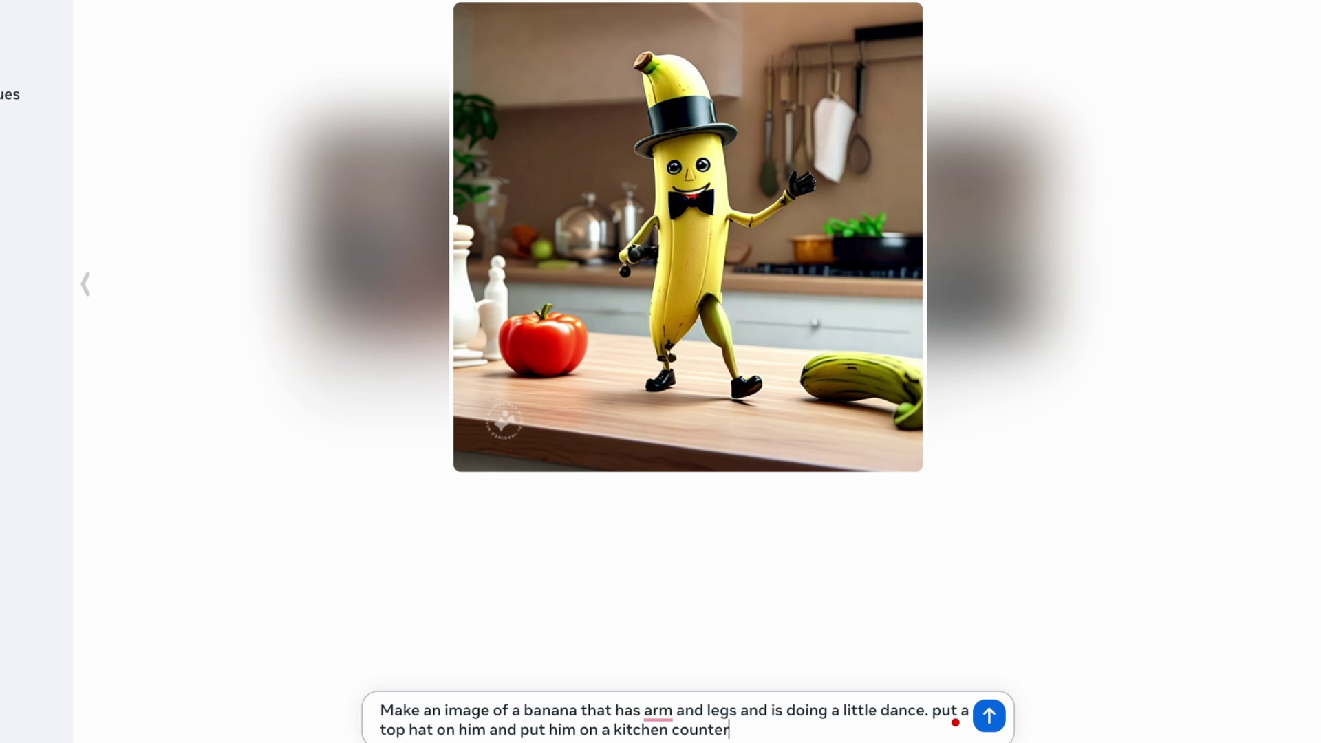
key(Return)
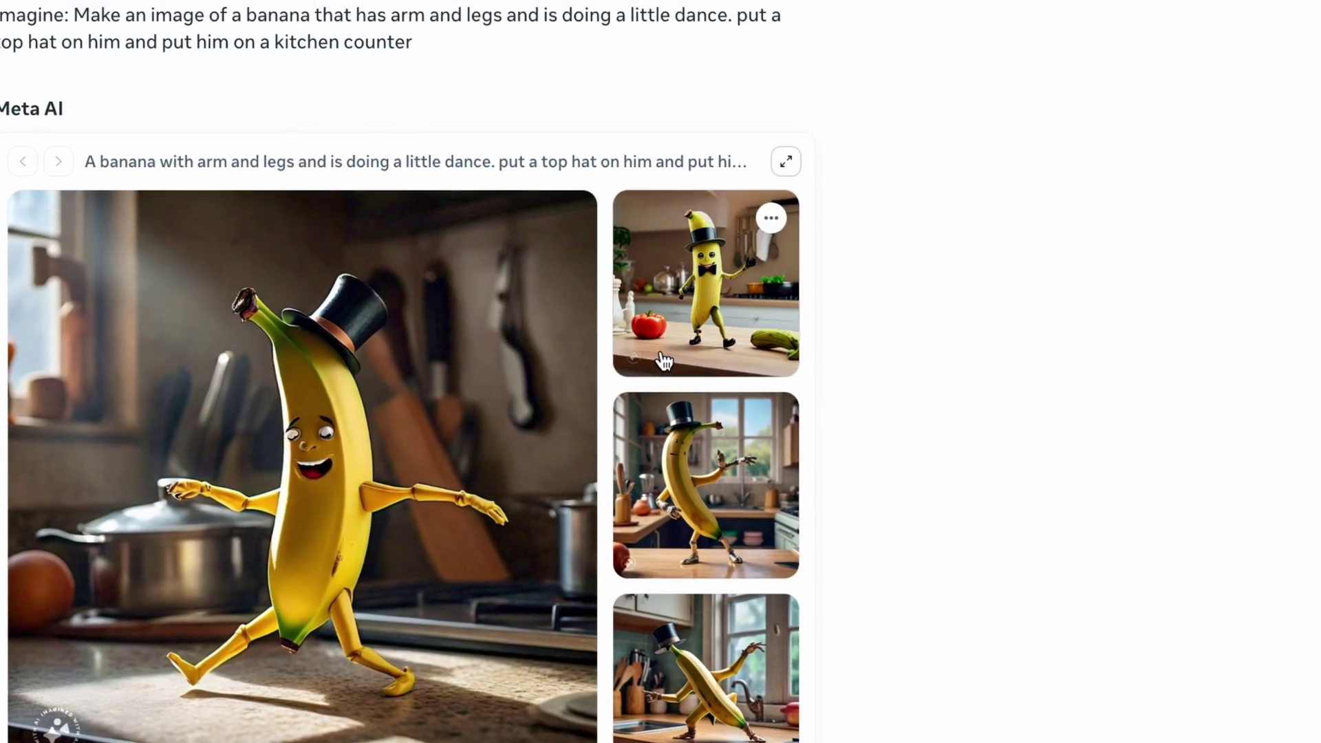
click(665, 360)
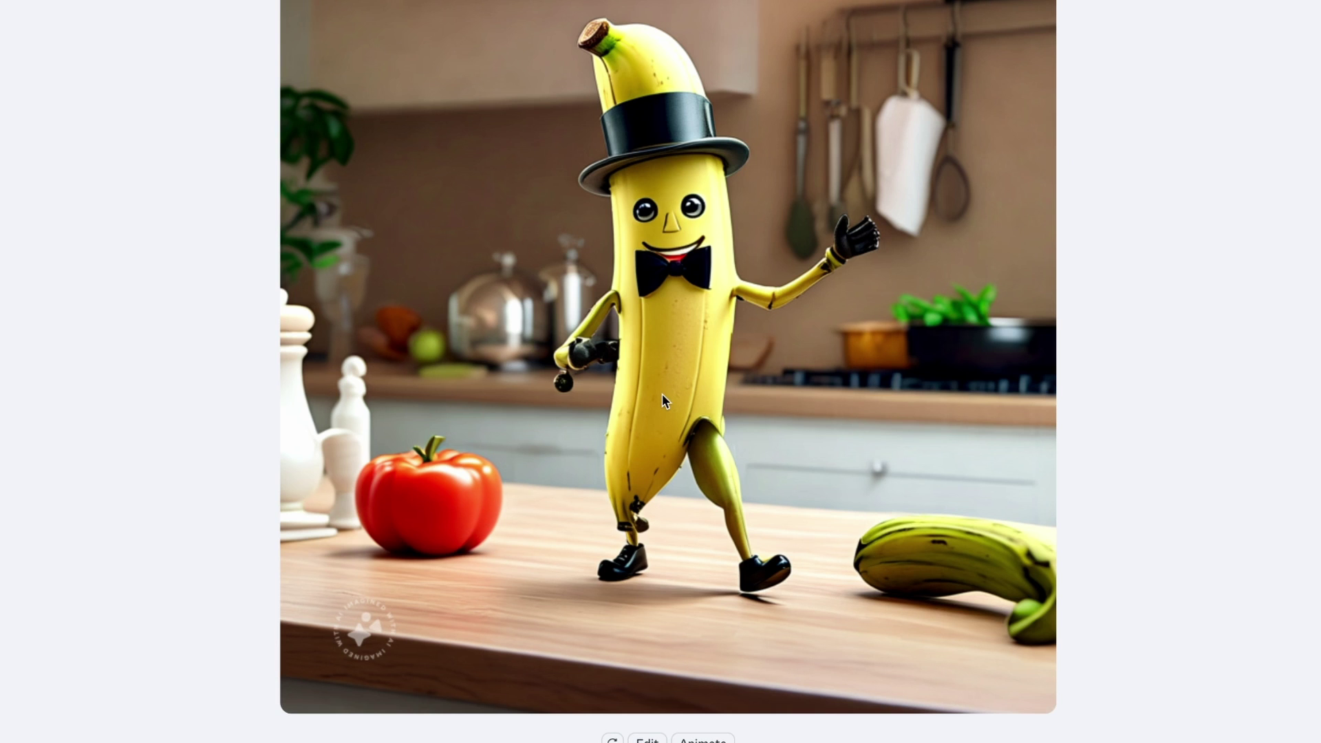
key(Escape)
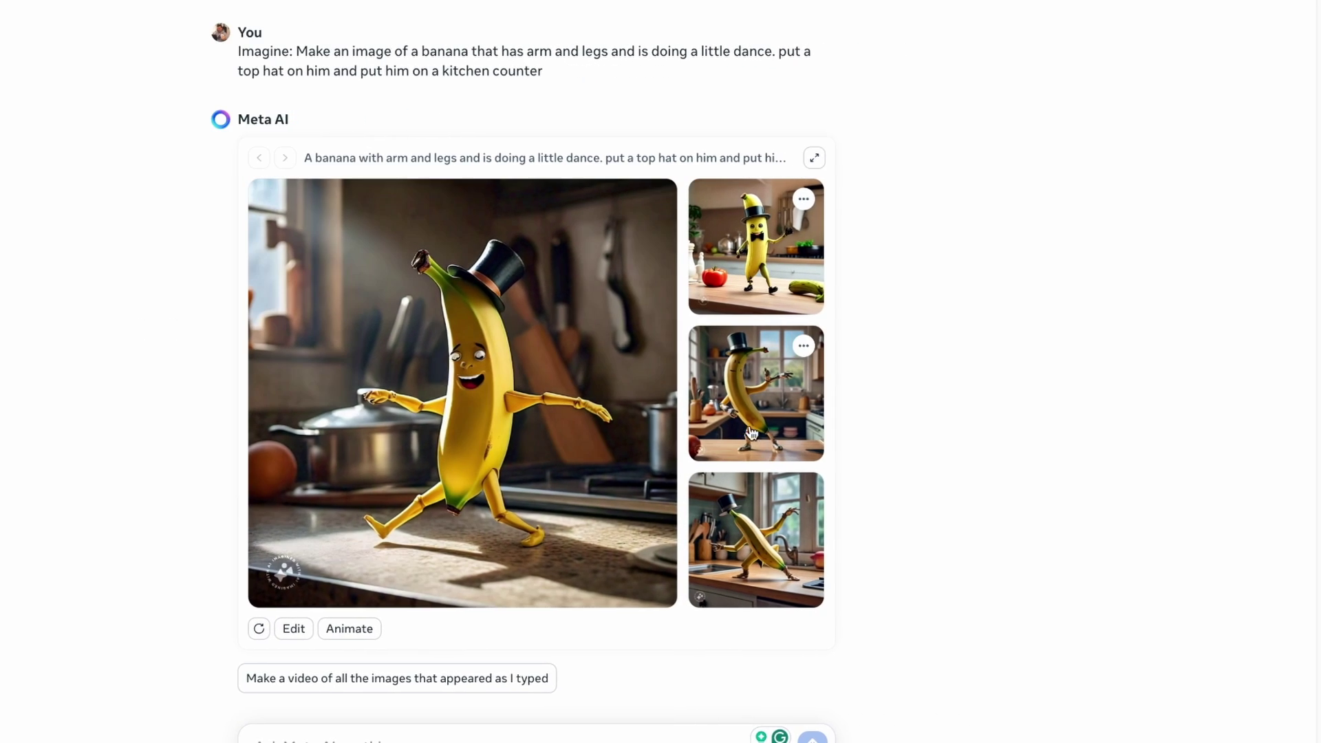
- Start a new Imagine image and describe it as "Imagine a norwegian woman sitting in a comfy chair in IKEA."
click(756, 428)
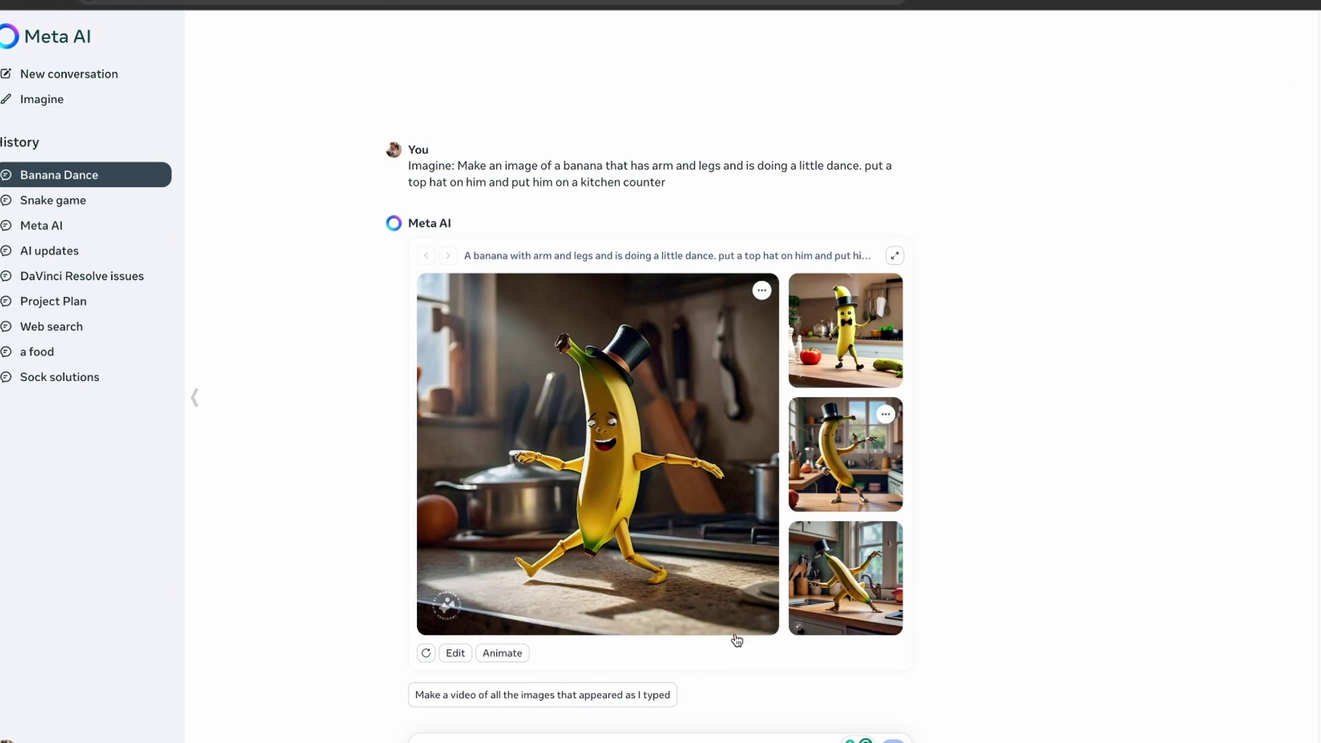
click(41, 99)
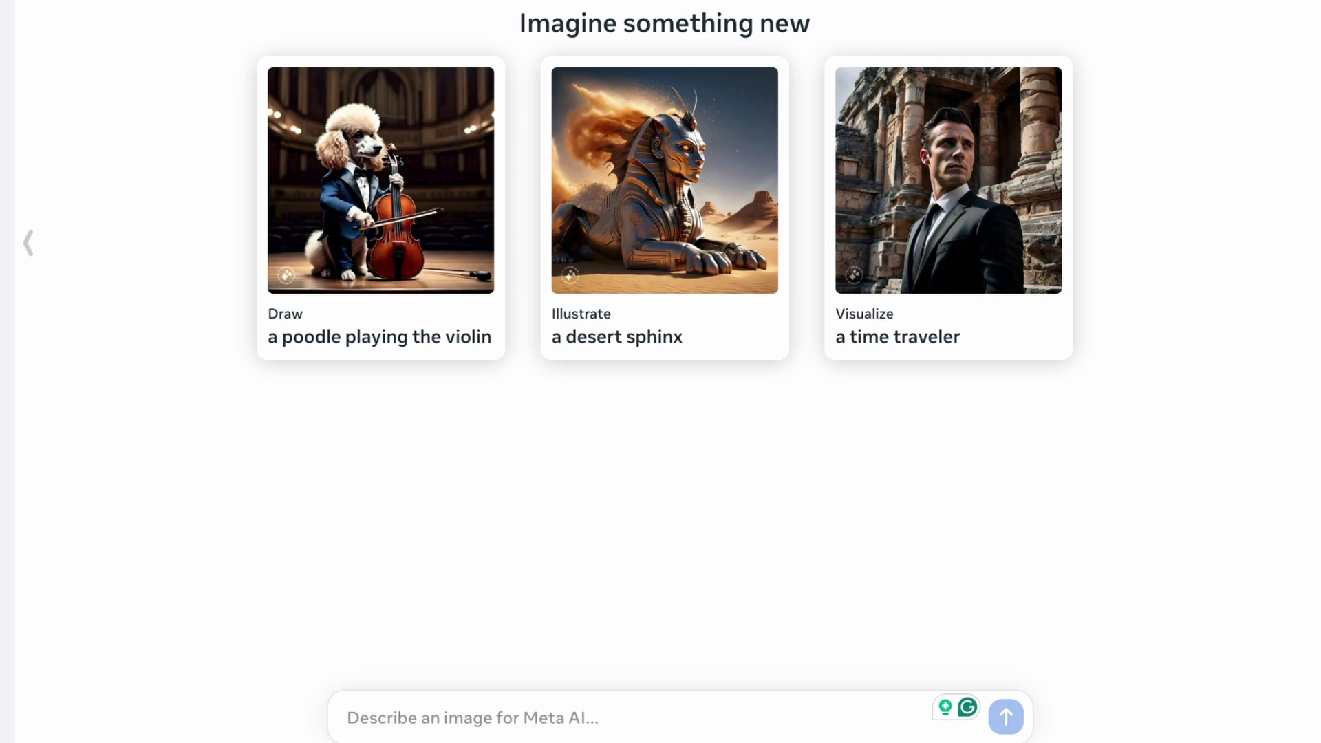
text(Imagine )
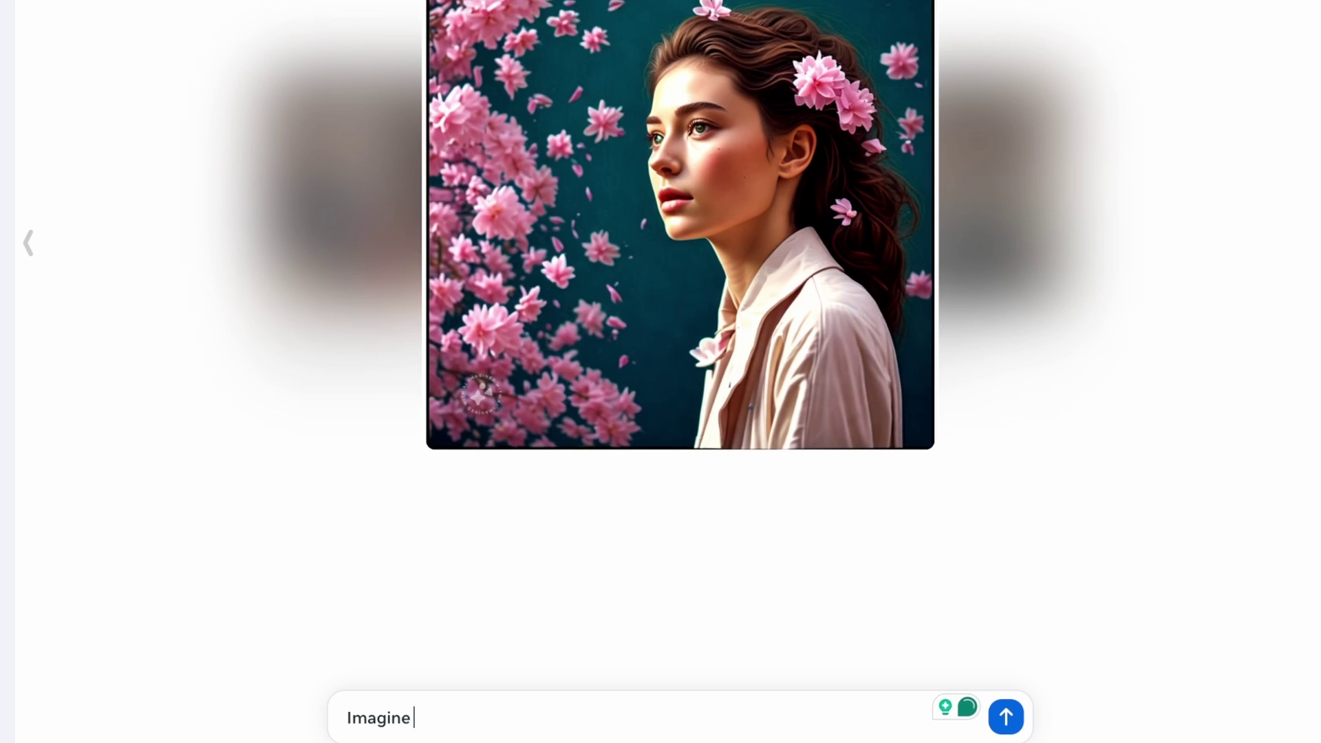
text(a norwegian)
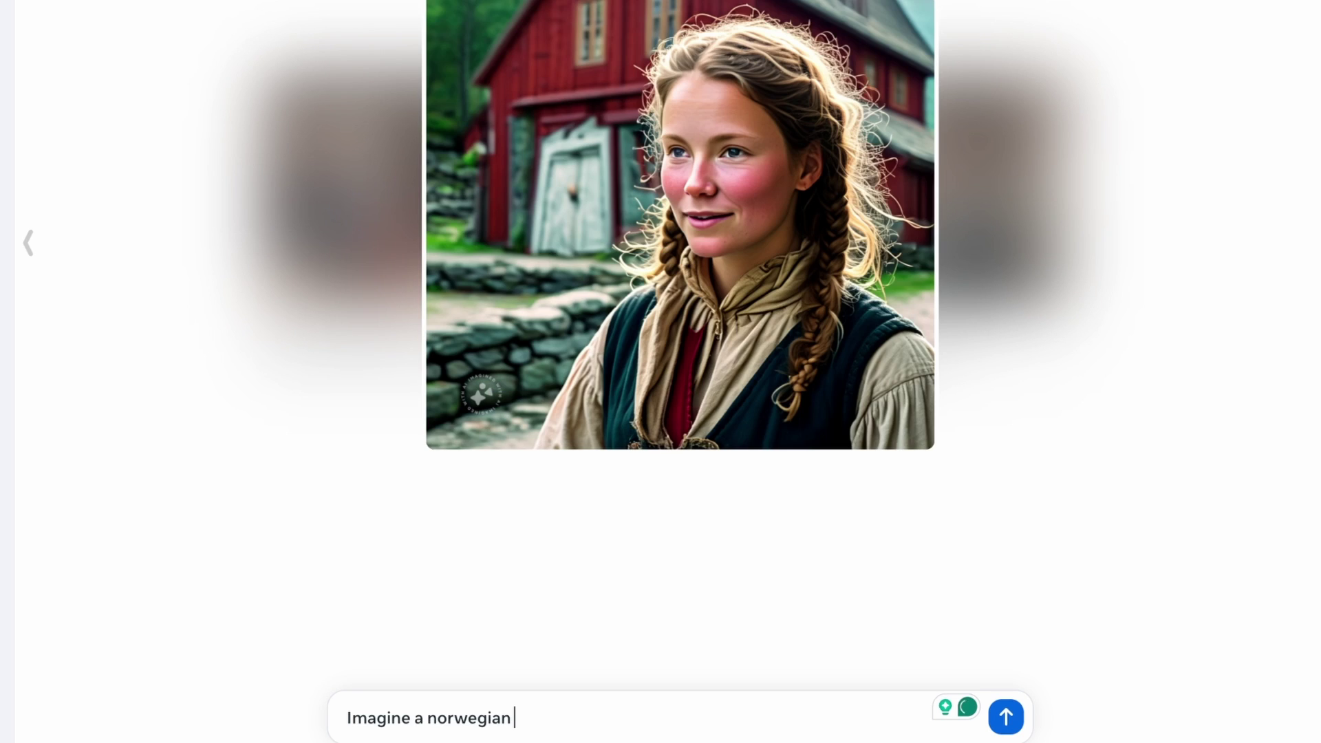
text( woman sitting in a )
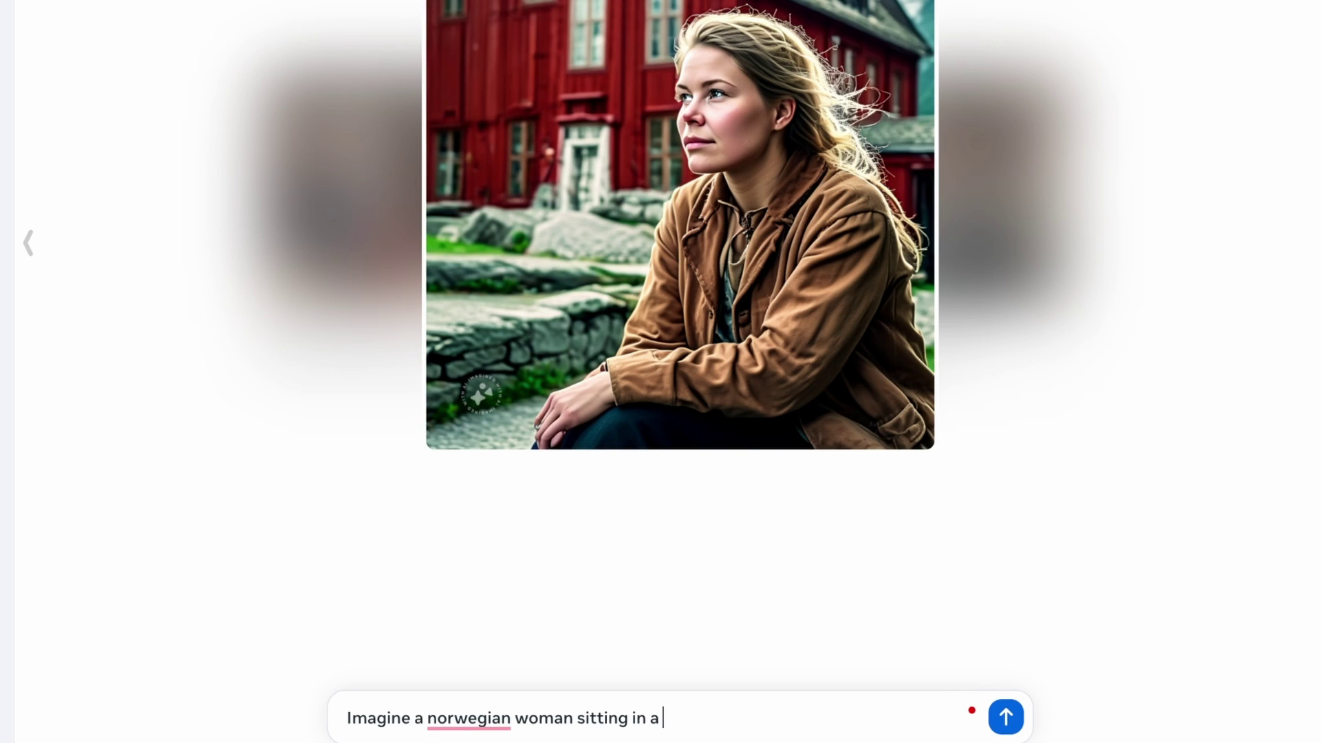
text(comfy chai)
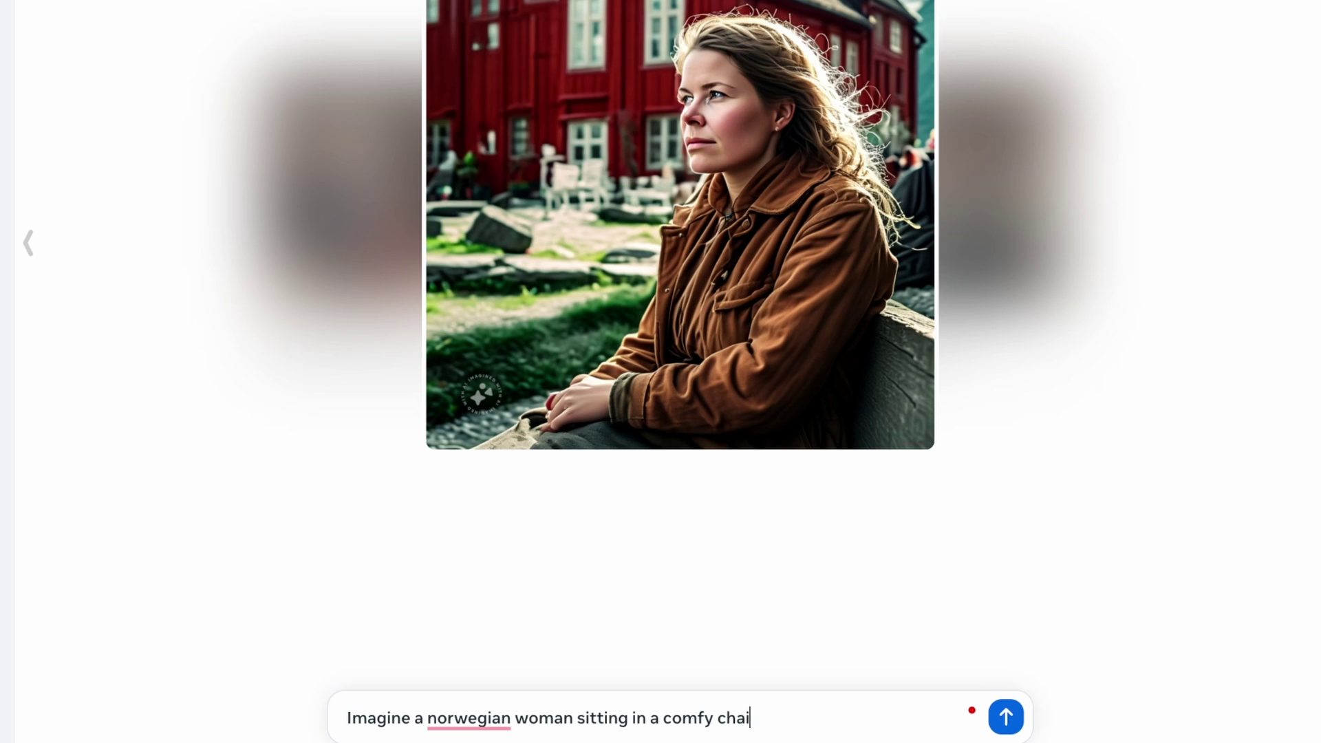
text(r in IKEA. )
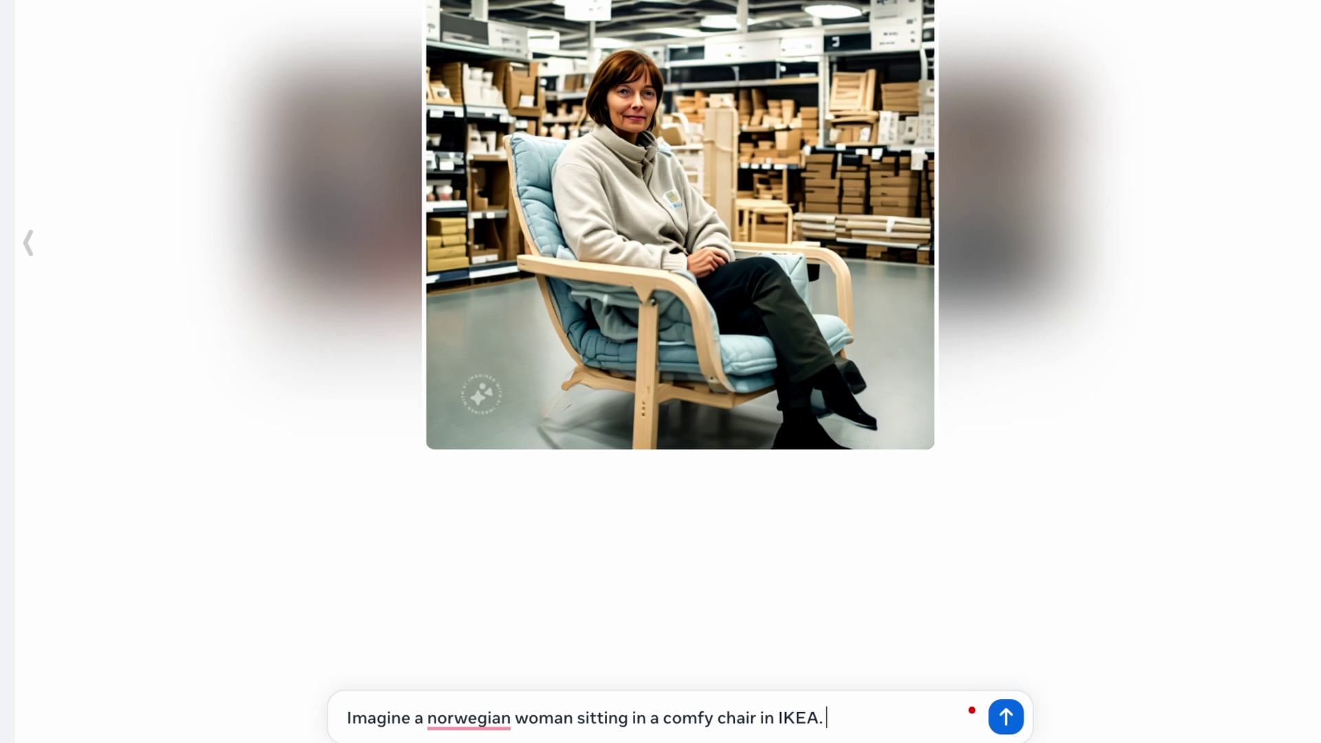
- Extend the image description with "Her hair is blonde, shes wearing glasses and holding an iPad"
text(Her hair is )
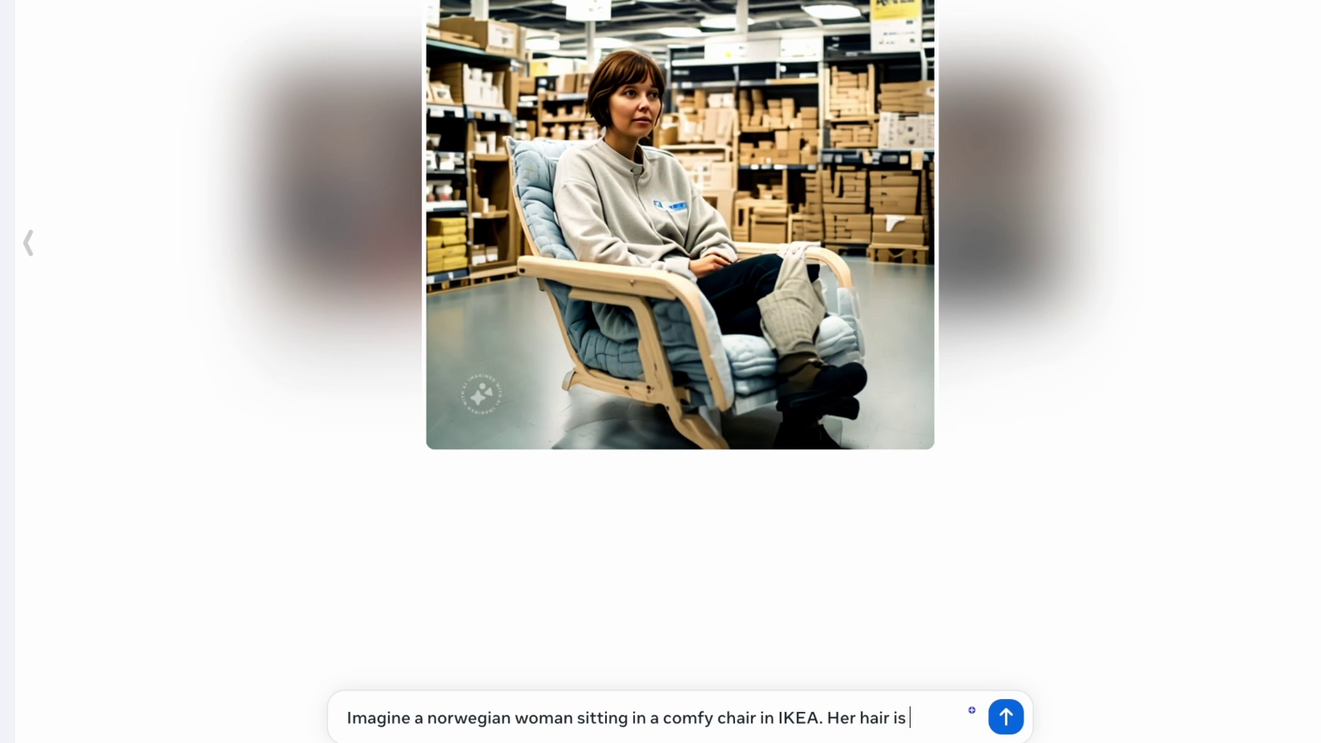
text(blonde, shes wear)
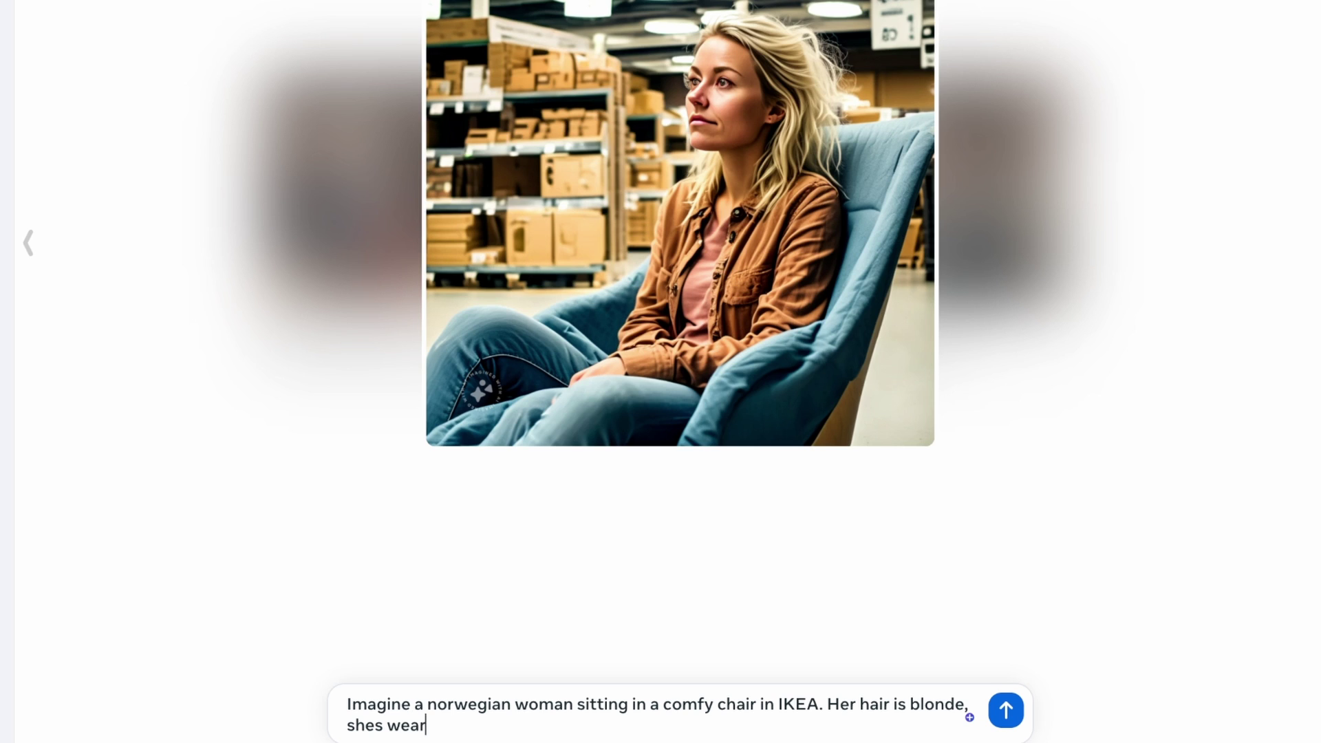
text(ing glasses and holding an ipad)
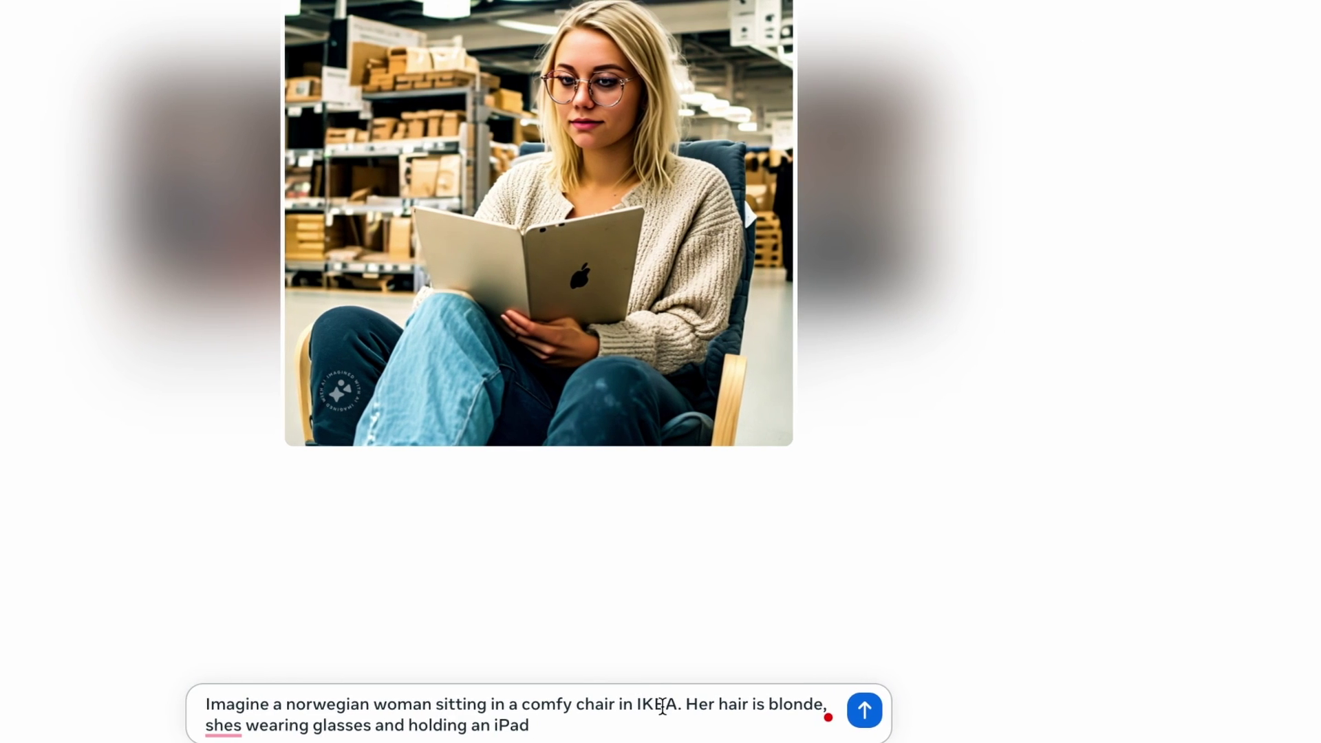
- Try "model room" as the setting in the prompt and change the wording to "an IKEA living room"
click(680, 705)
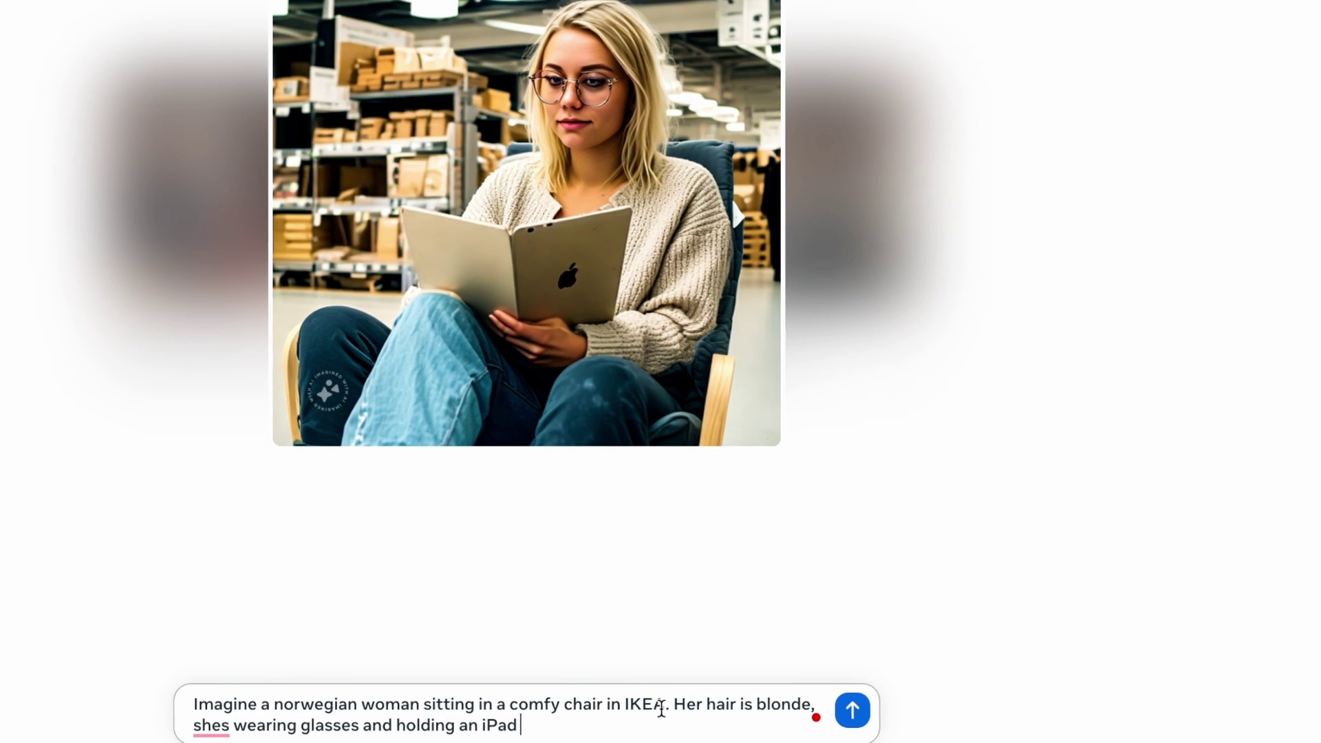
text(model room)
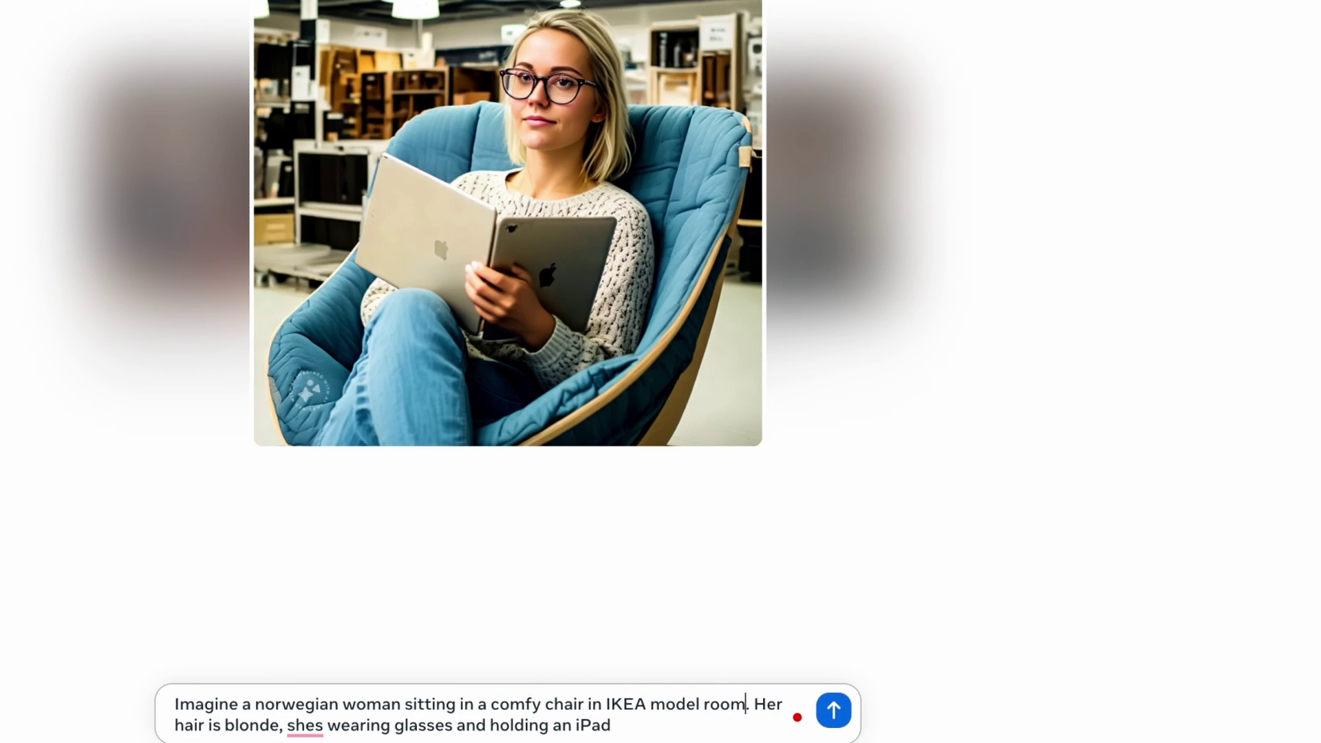
key(BackSpace)
key(BackSpace)
key(BackSpace)
key(BackSpace)
key(BackSpace)
key(BackSpace)
key(BackSpace)
key(BackSpace)
key(BackSpace)
key(BackSpace)
text(living room)
click(606, 704)
text(an)
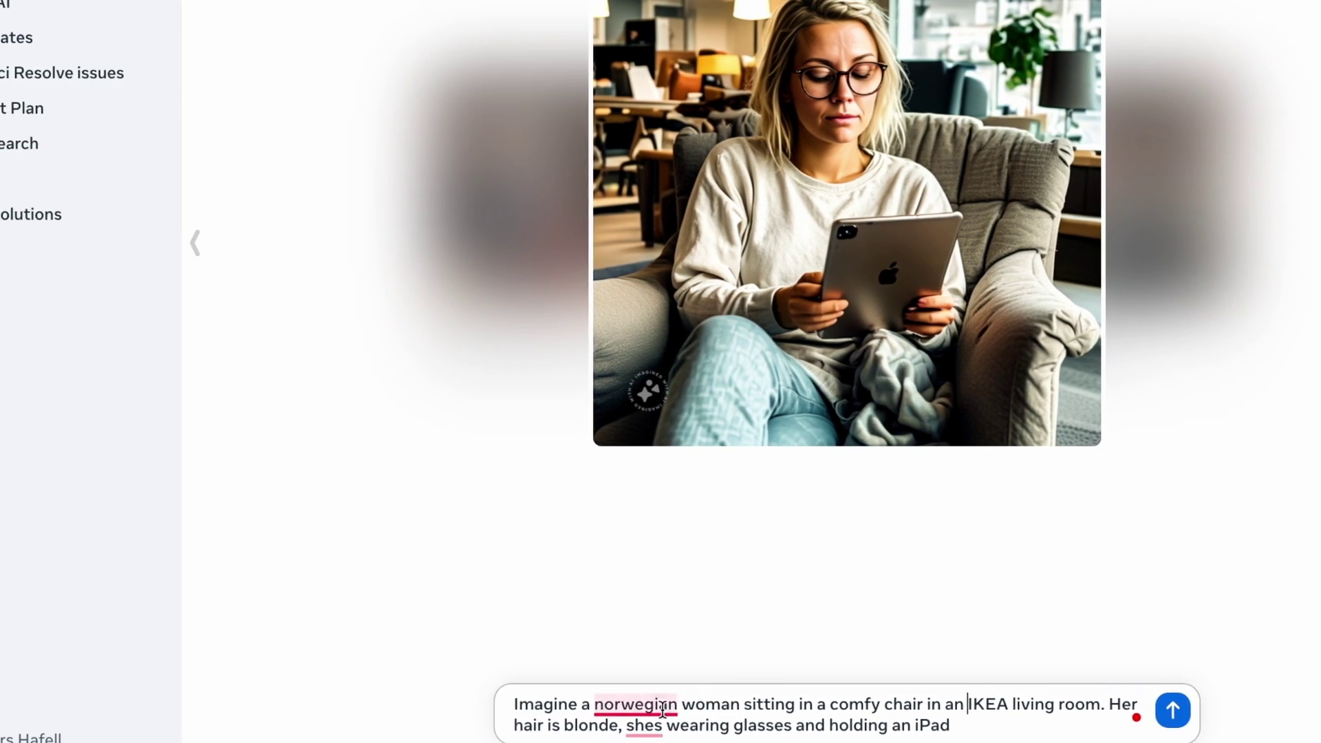
- Correct "norwegian" to "Norwegian", end the prompt with a period and generate the images
mouse_move(662, 711)
click(663, 554)
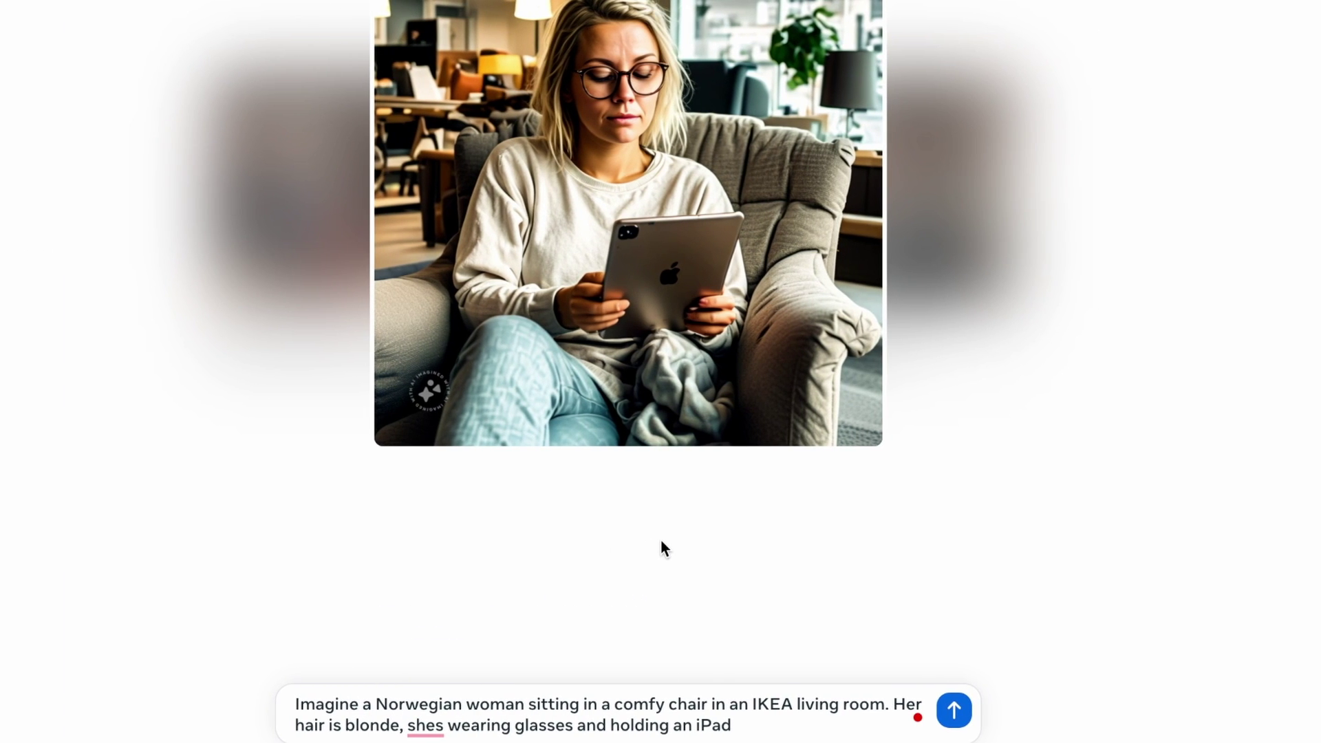
click(739, 728)
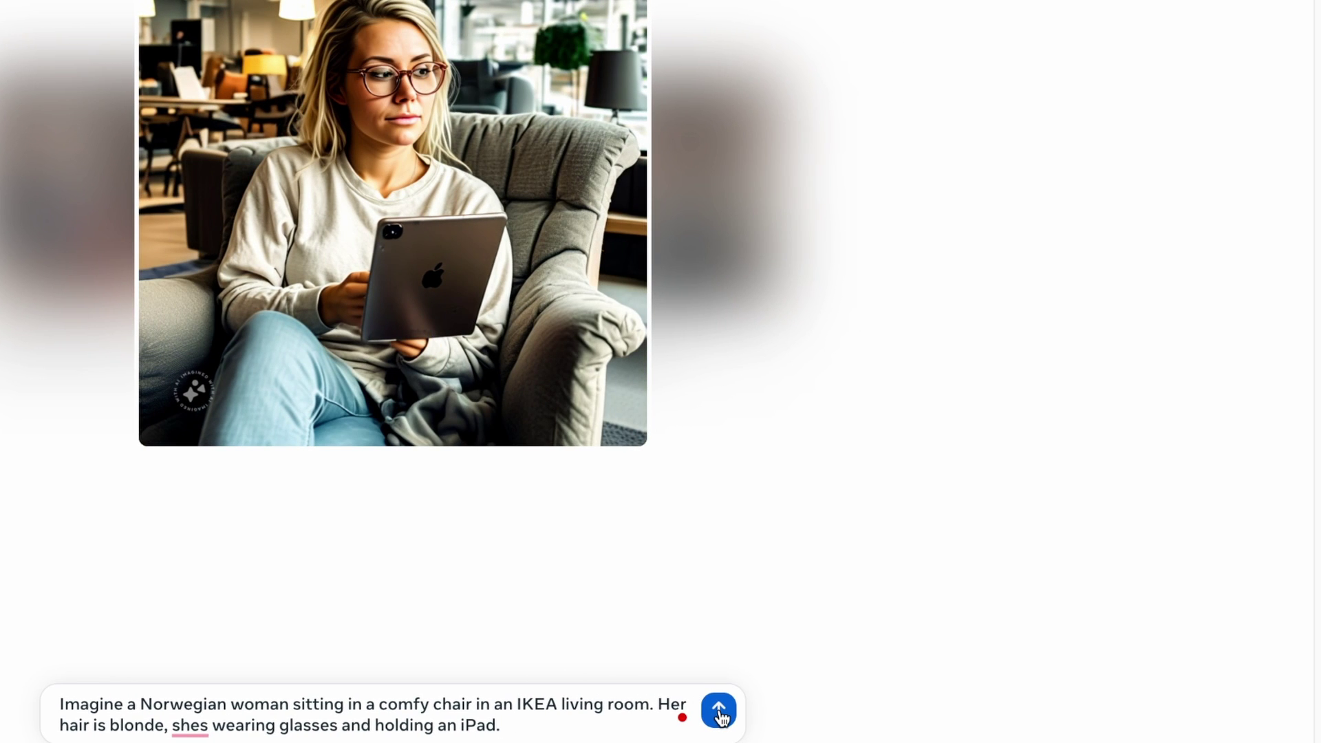
click(719, 713)
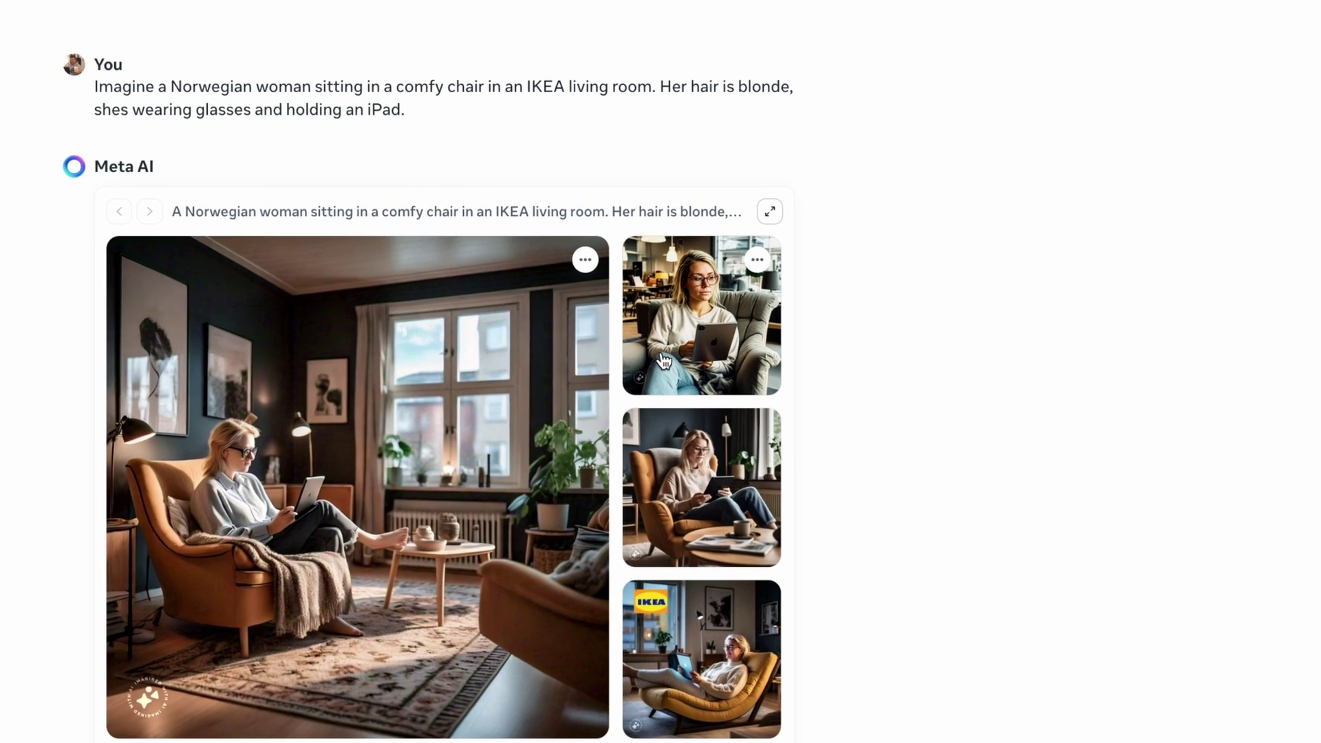
- Enlarge the image of the woman in the grey armchair for a look and animate the generated images
click(664, 357)
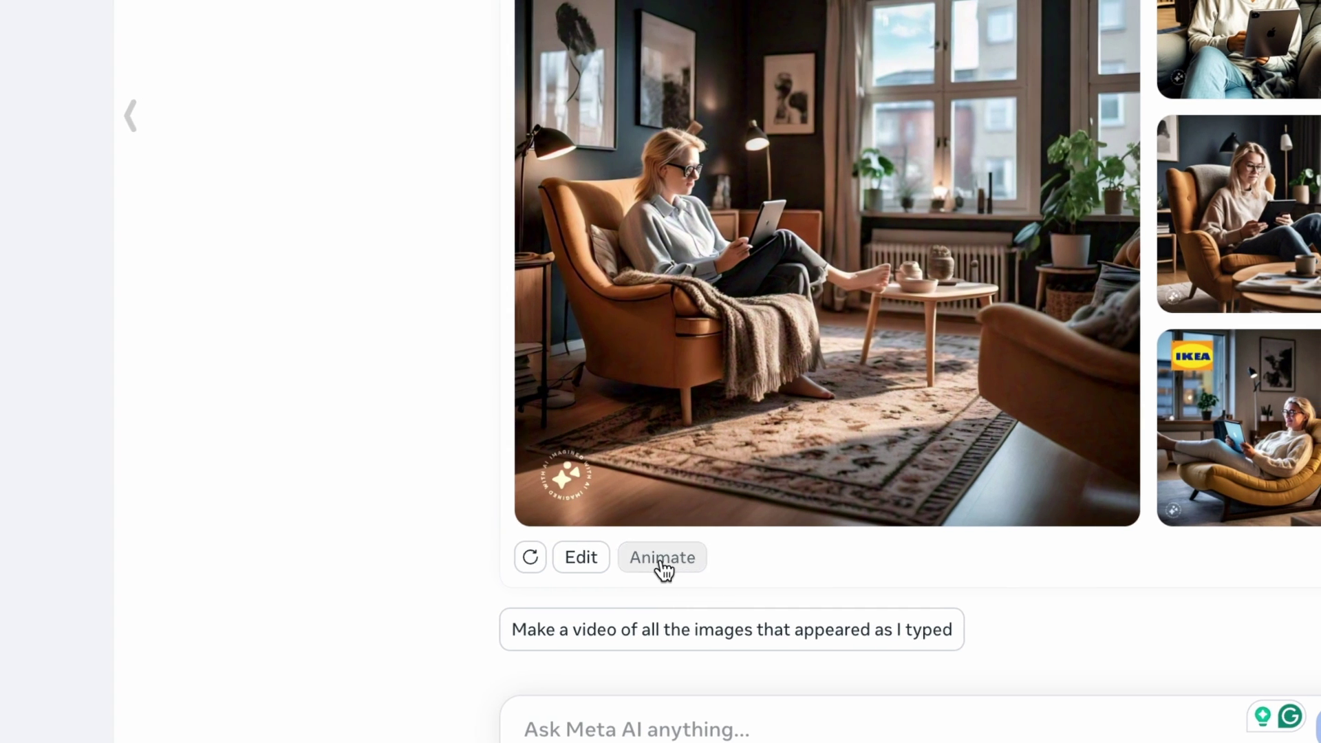
click(662, 559)
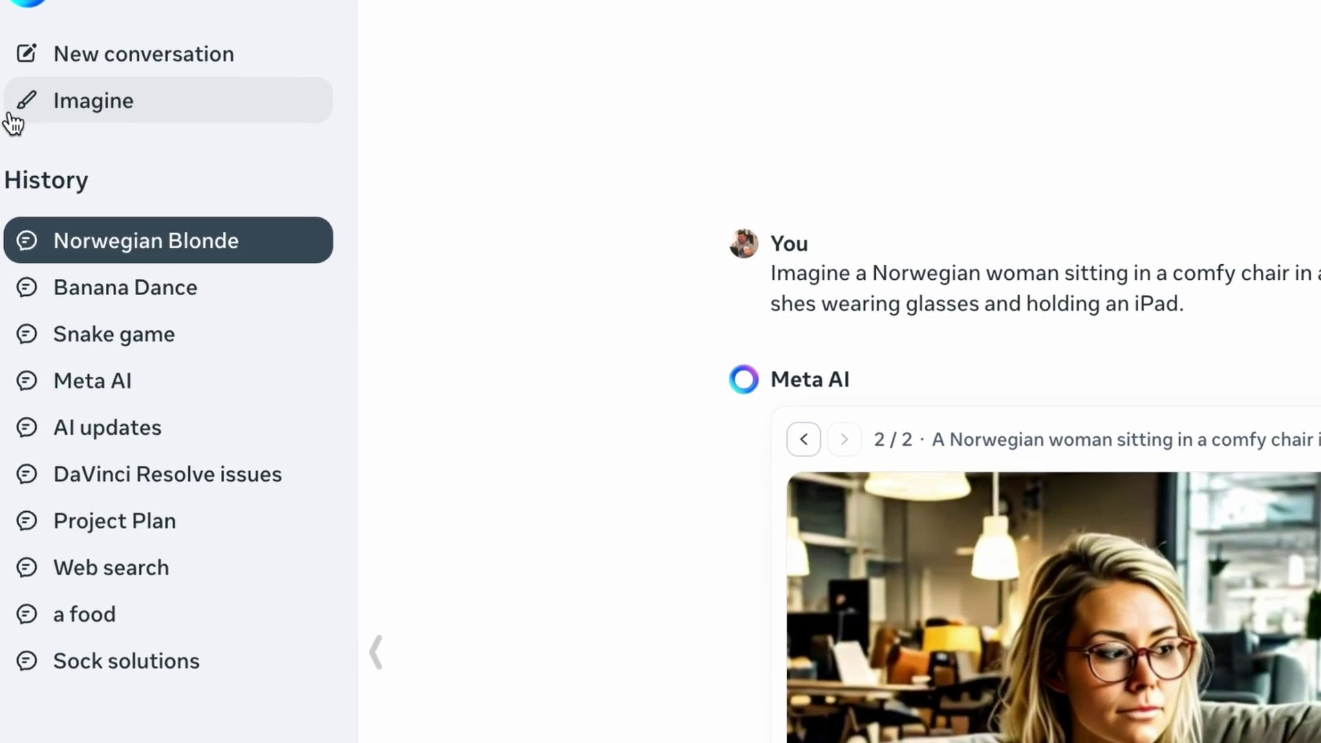
- Start a new Imagine image with the description "Imagine an Egyptian king with a gold crown standing in the middle"
click(9, 114)
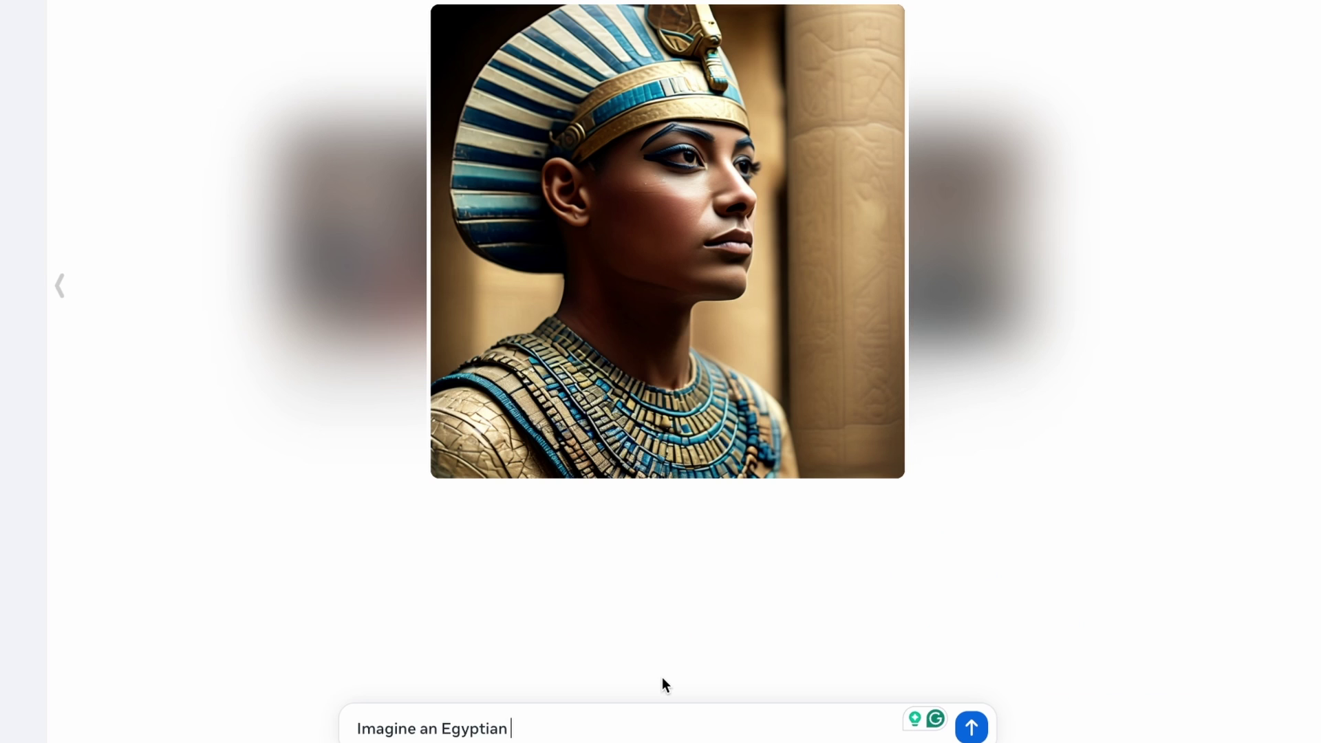
text(king with a)
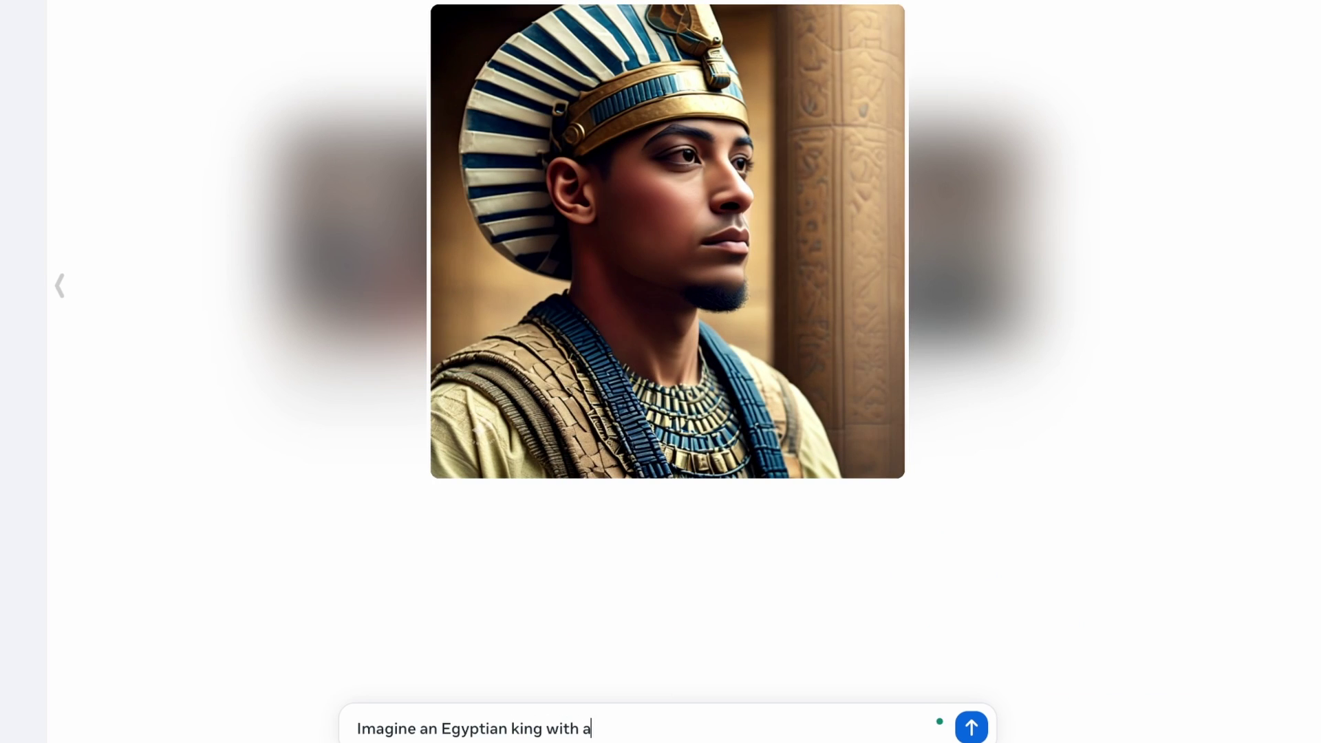
text( gold crown standing in the middle)
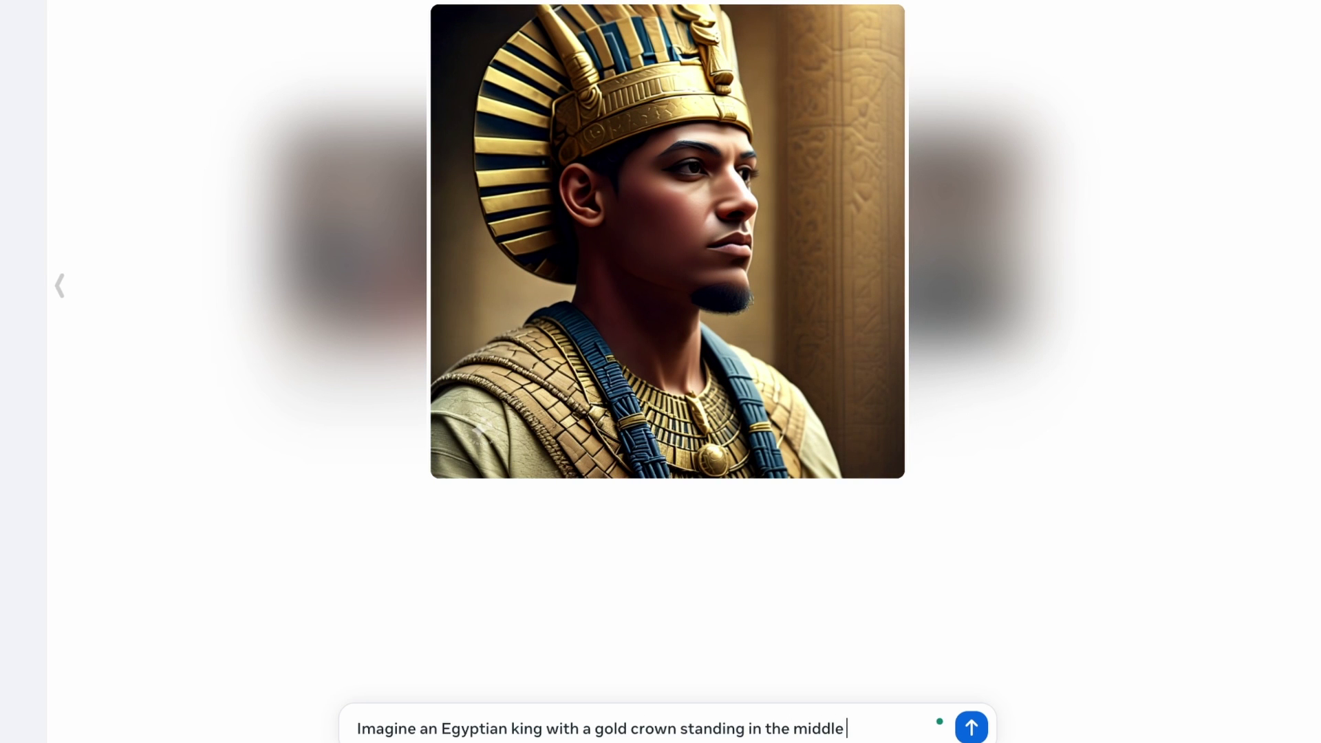
- Continue the prompt with "of a crowded city overlooking the pyramids. In his hand he is holding a scepter." and generate the images
text( of a crowded city overlo)
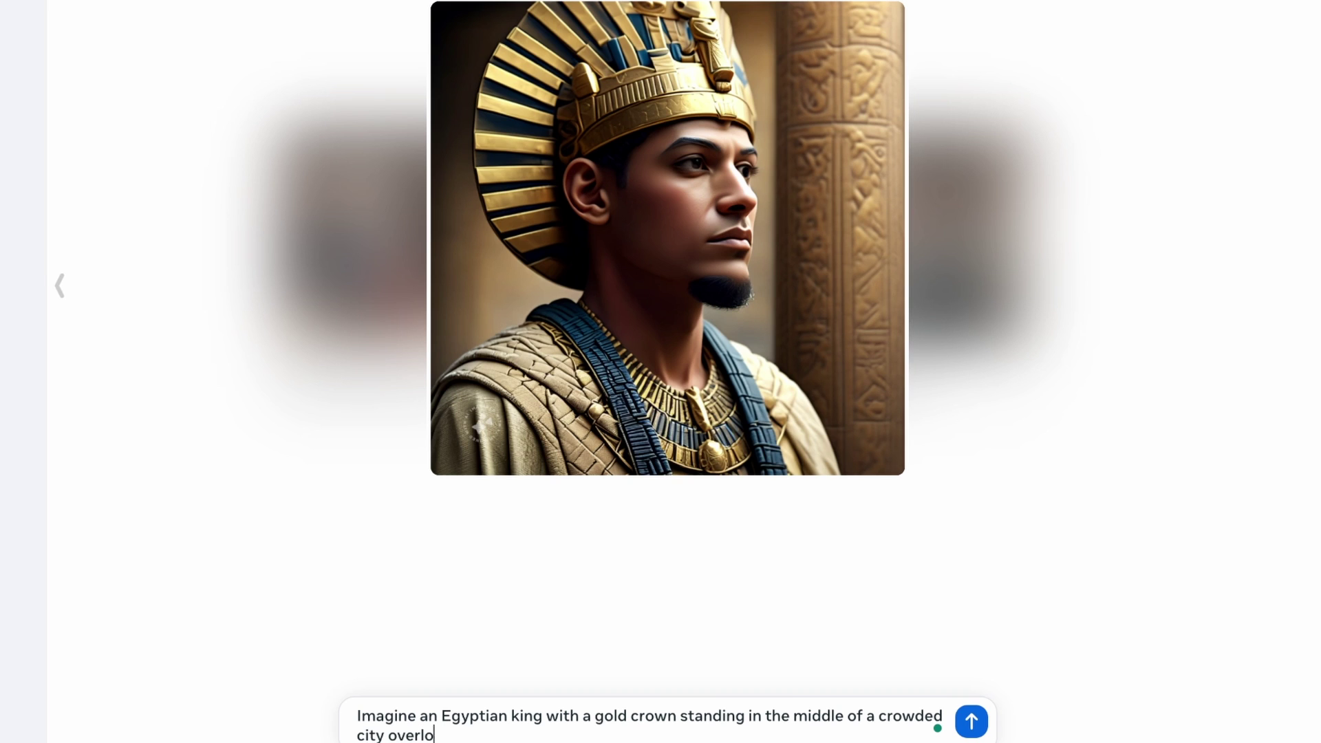
text(oking the pyramids. In his hand he is holding a scepter)
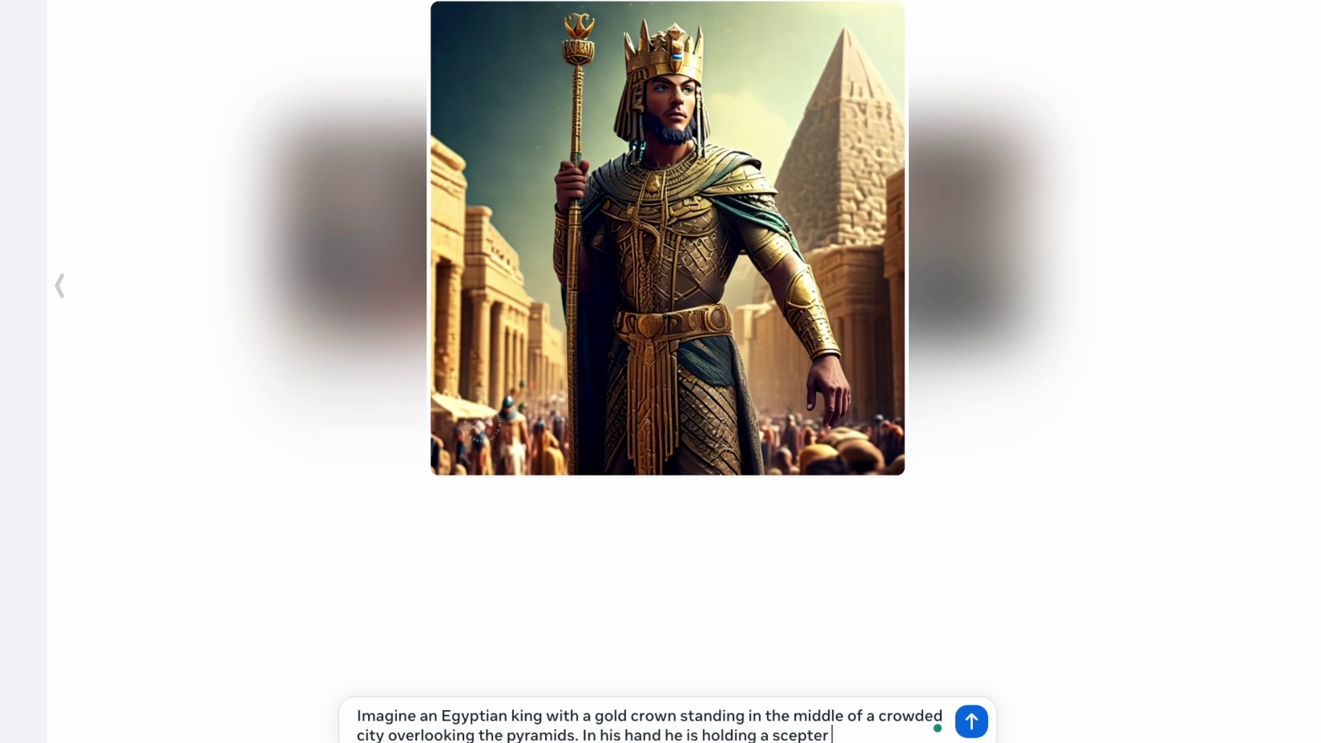
text(.)
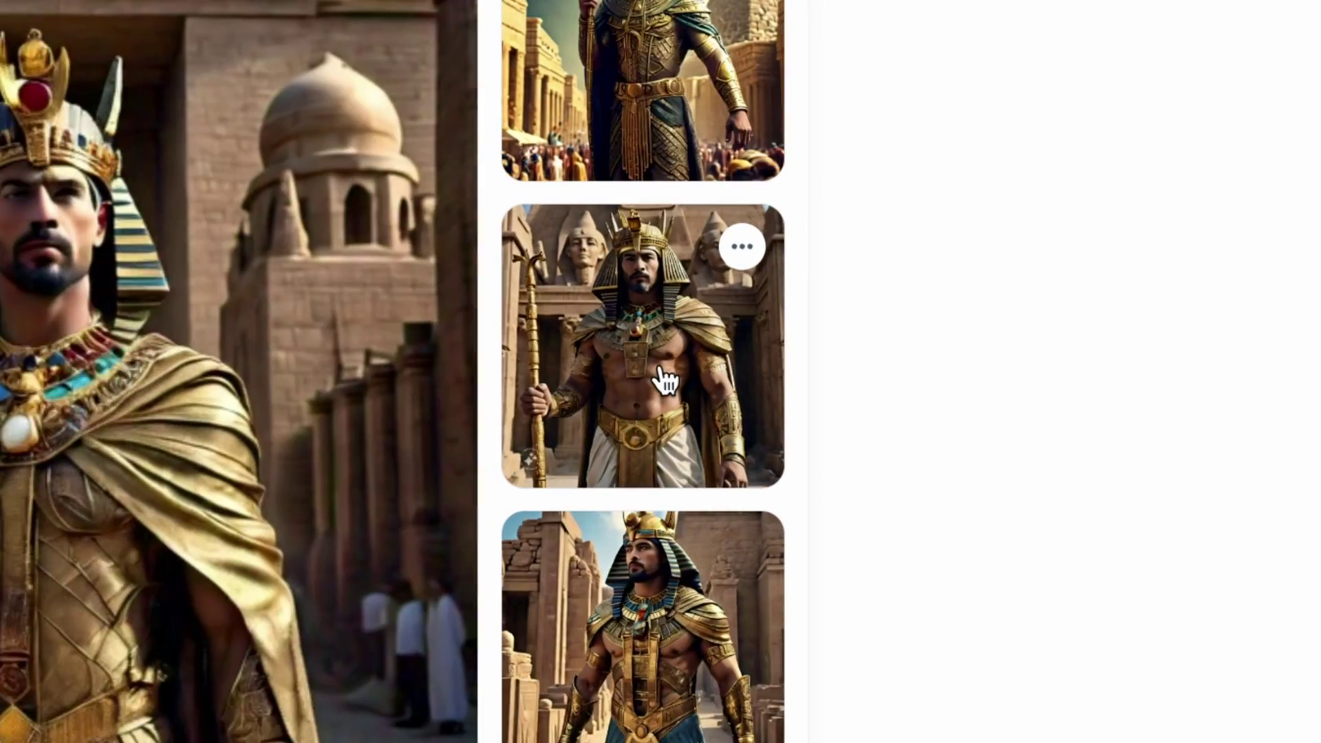
- Look over the Egyptian king images, request a video of all the images that appeared during prompt entry and view it
scroll(665, 378, down, 3)
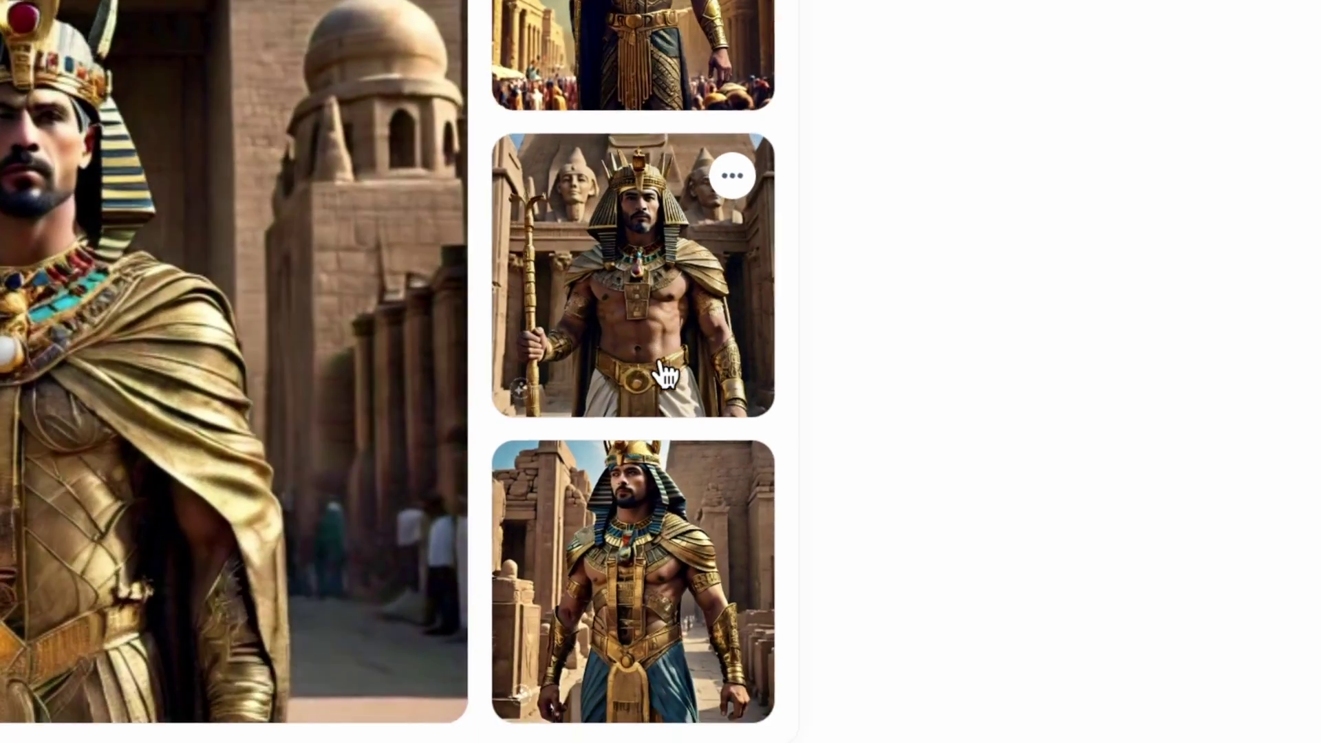
scroll(665, 375, up, 3)
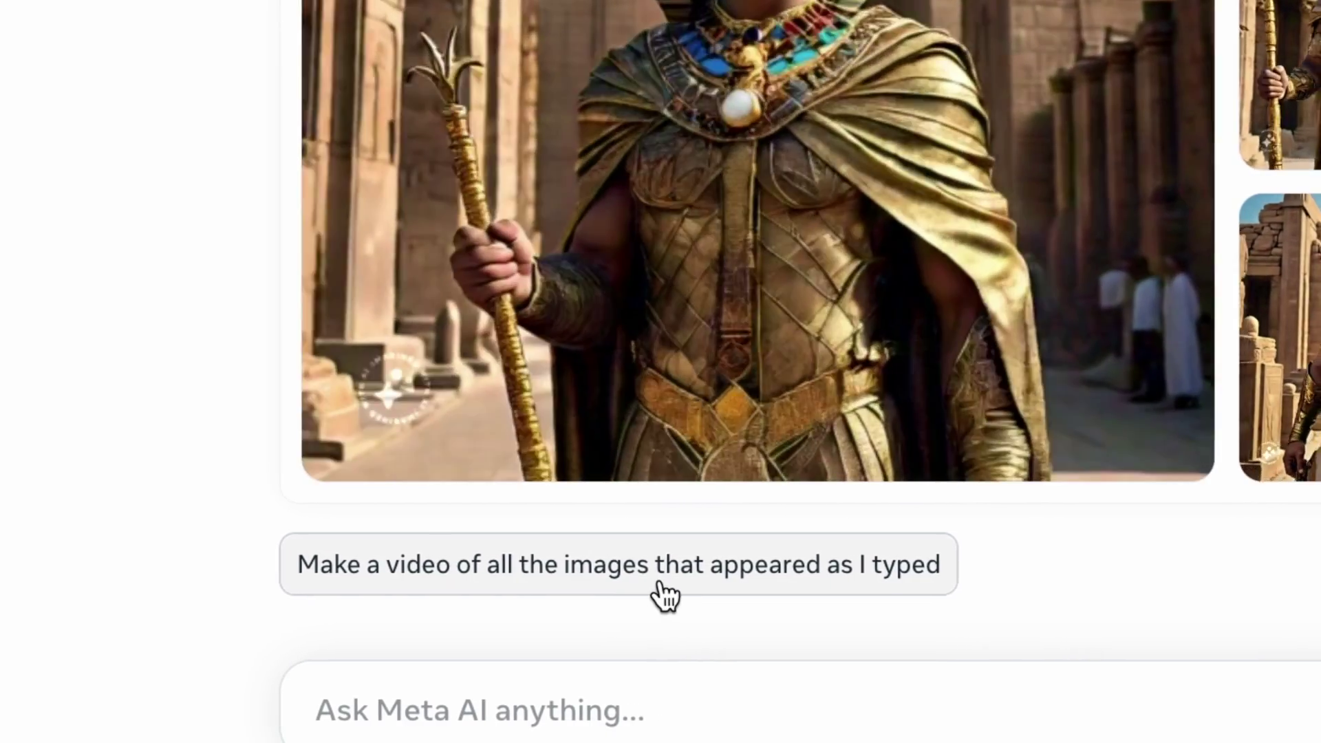
click(659, 586)
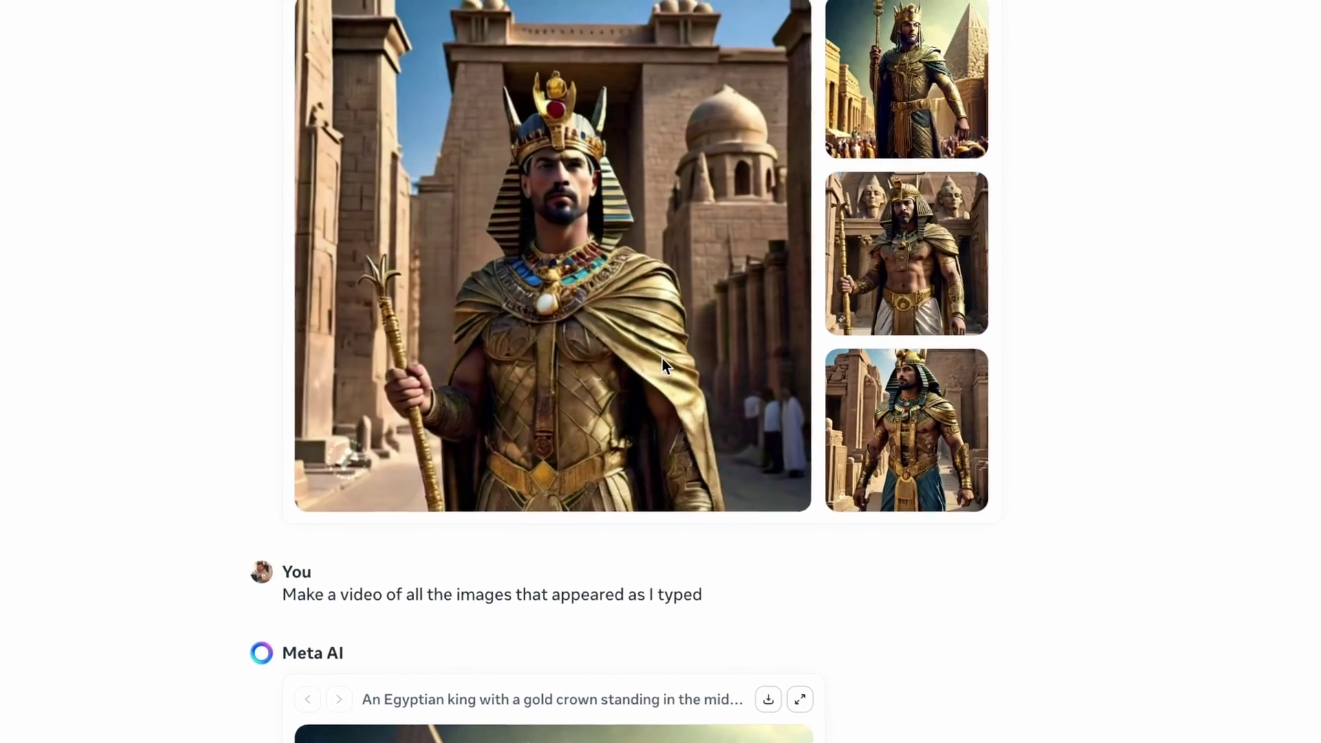
scroll(661, 534, down, 5)
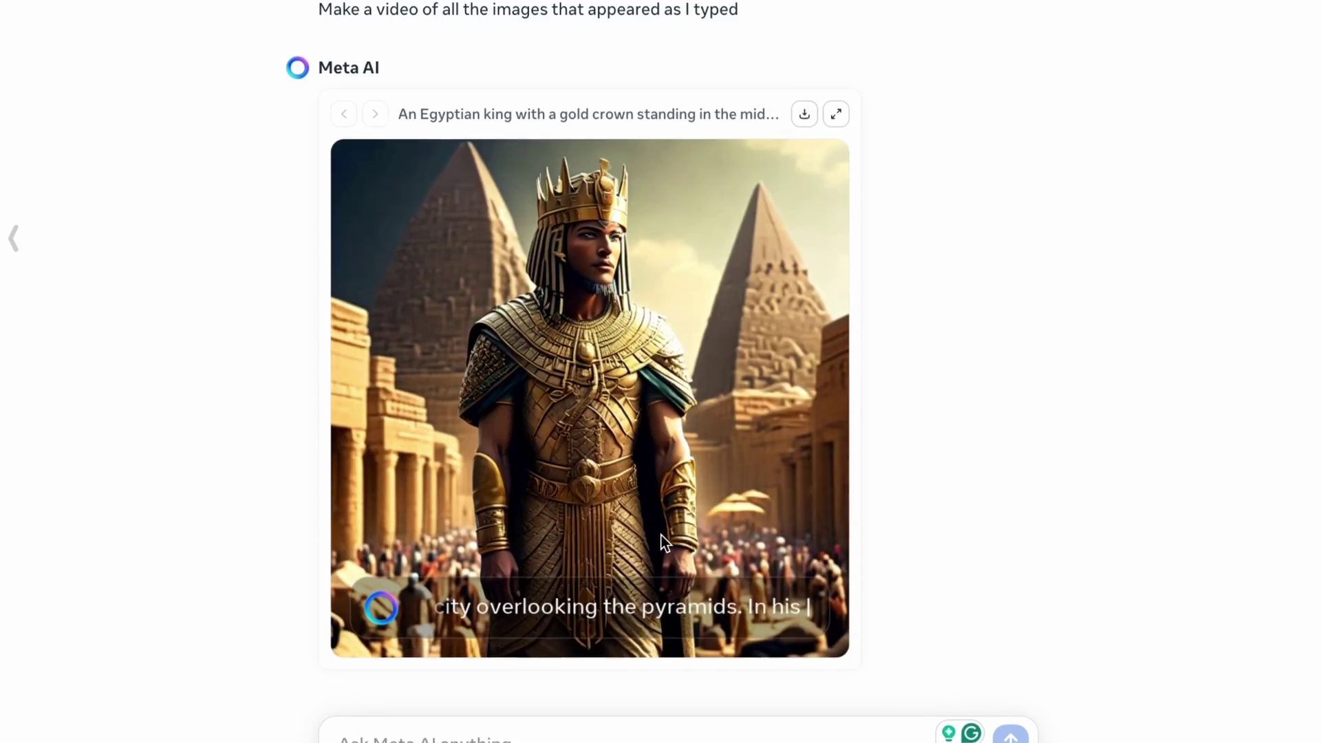